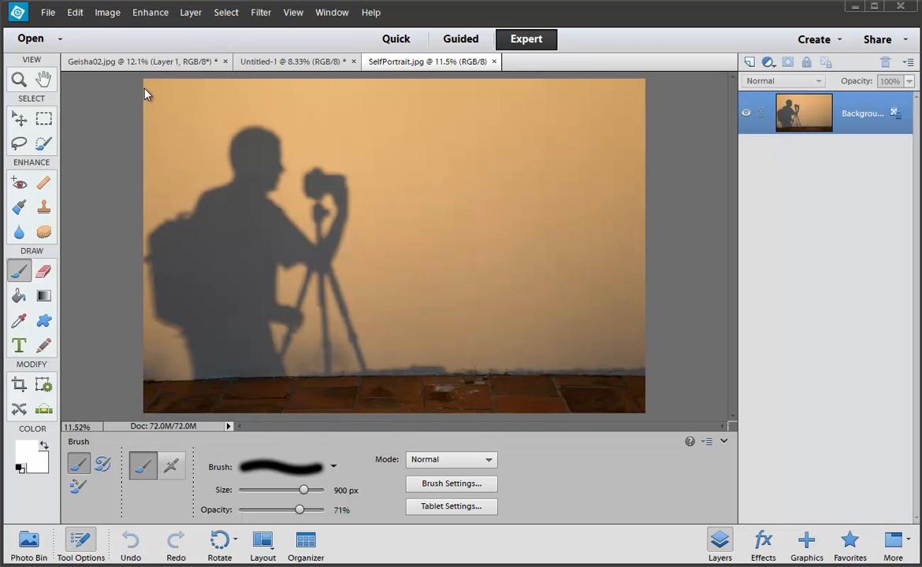
Step: Crop the self-portrait to the area above the tiled floor with the Crop tool
key("c")
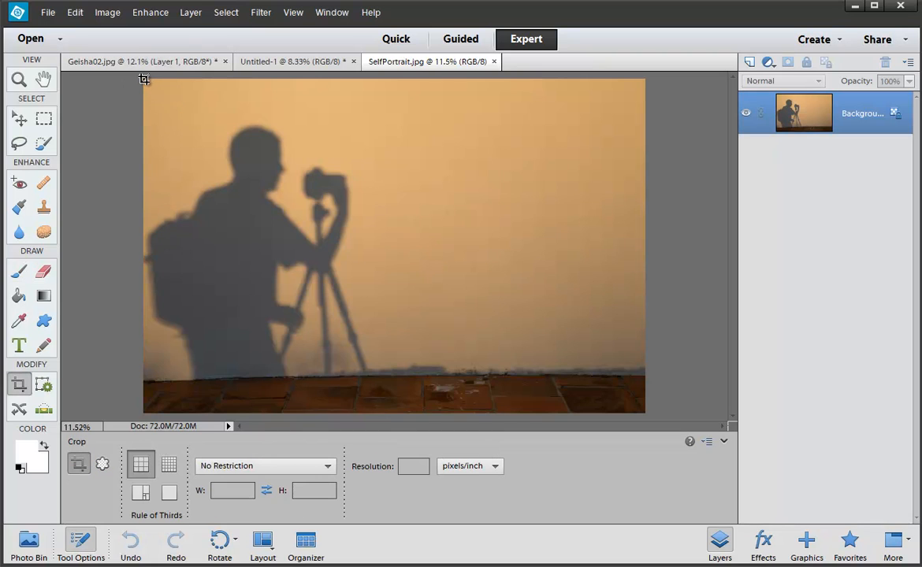
mouse_move(144, 80)
left_mouse_down()
mouse_move(248, 217)
mouse_move(647, 361)
mouse_move(630, 360)
left_mouse_up()
key("Return")
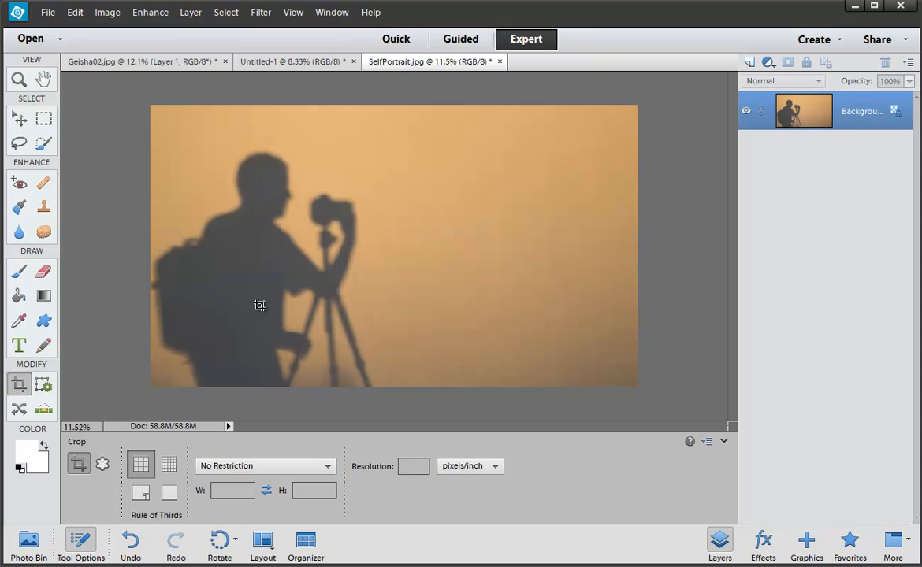
Step: In Image Size, set the document width to 5 inches, giving 1500 × 867 pixels at 300 ppi
key("ctrl+alt+i")
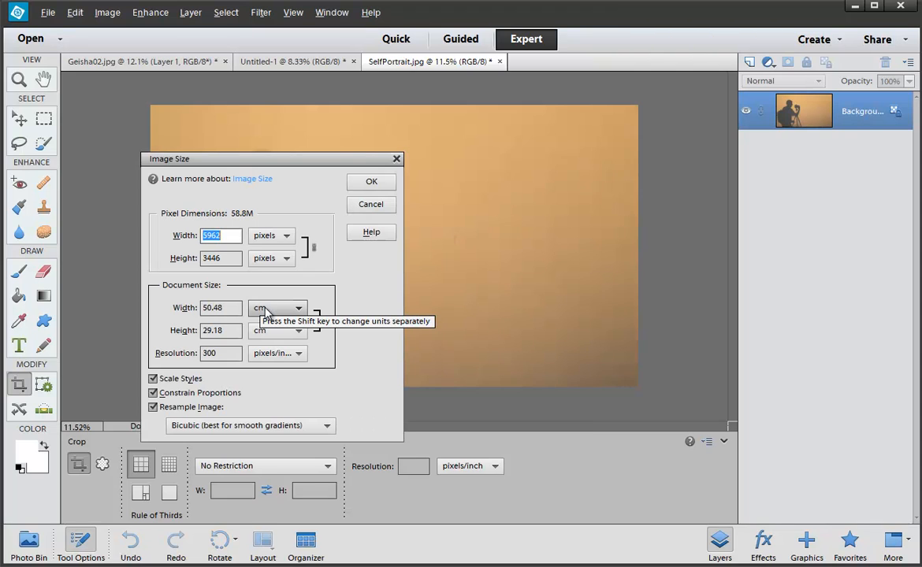
key("Up")
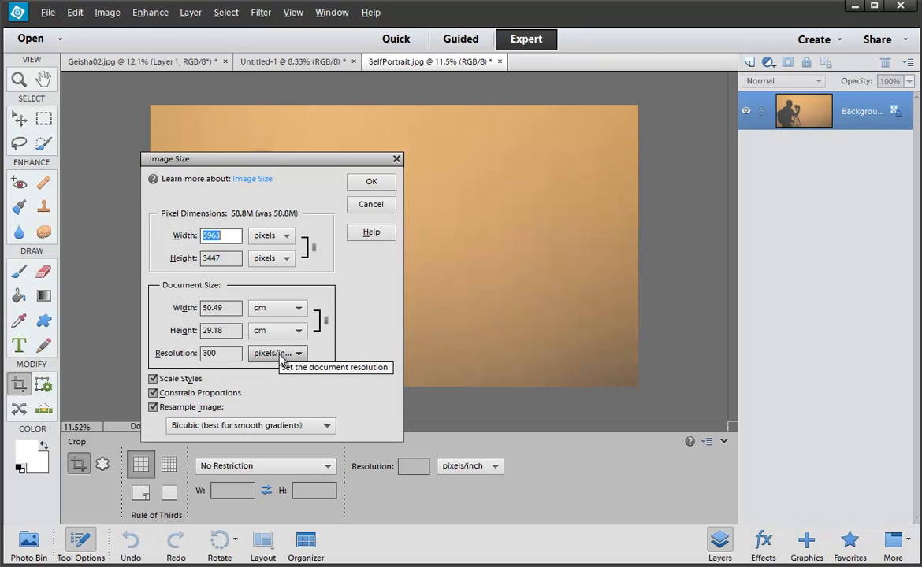
left_click(268, 308)
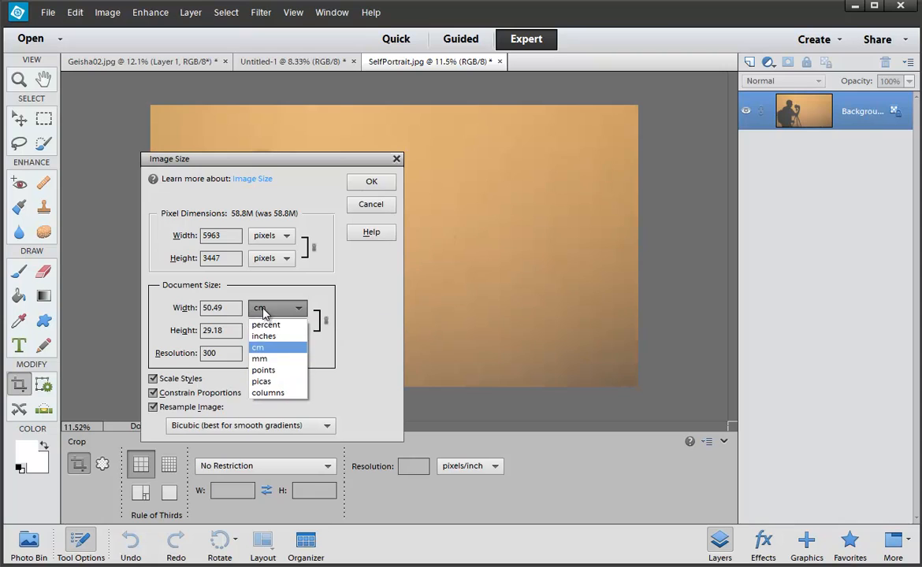
left_click(264, 331)
left_click_drag(238, 307, 189, 307)
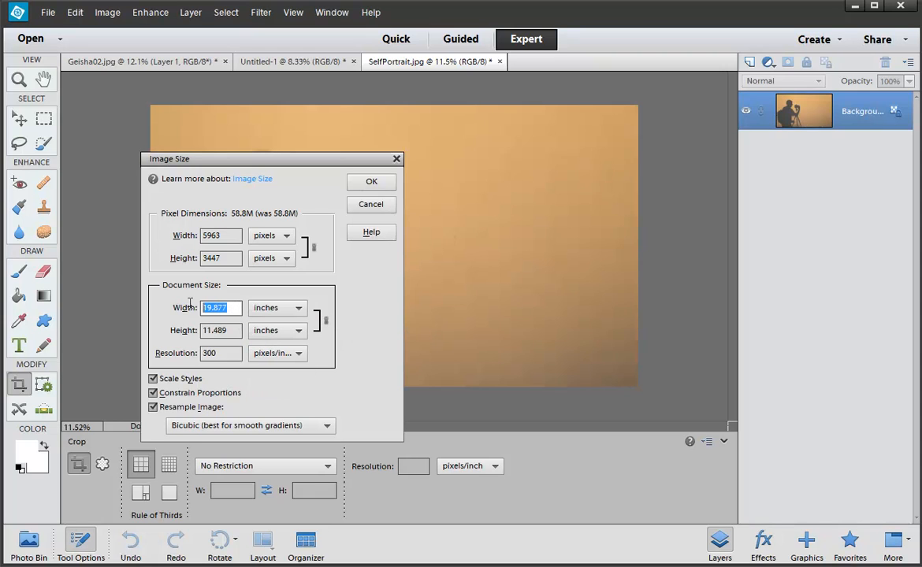
type("4")
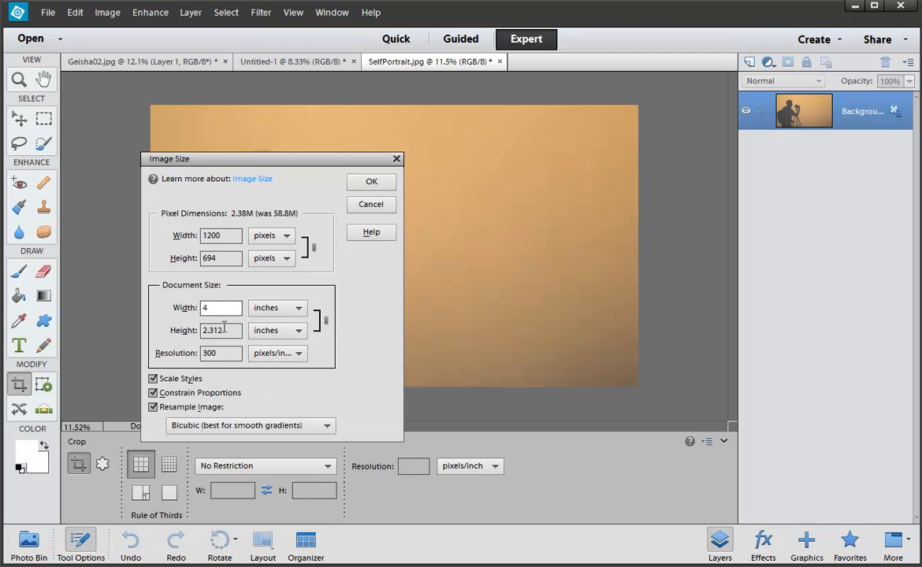
key("BackSpace")
type("5")
left_click(371, 182)
key("ctrl+plus")
key("ctrl+plus")
key("ctrl+plus")
key("ctrl+plus")
key("ctrl+plus")
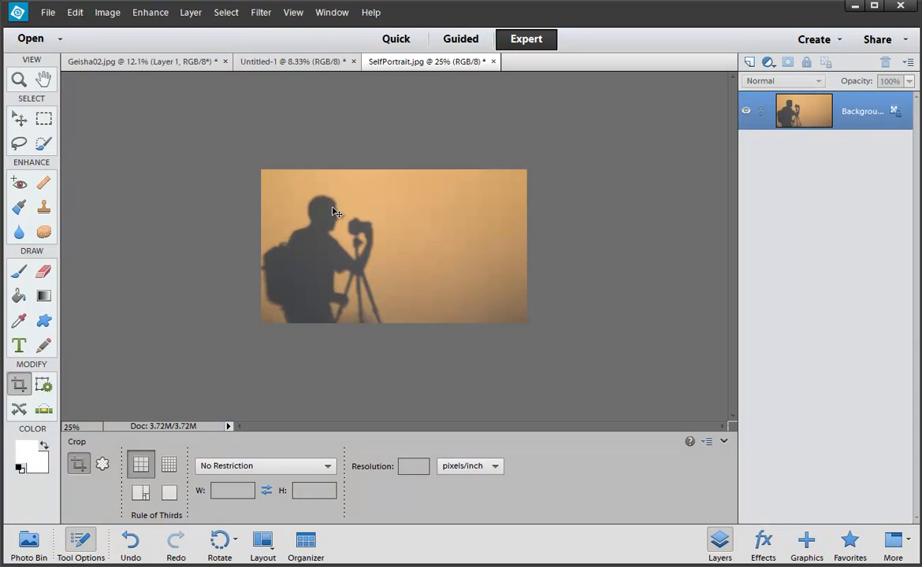
Step: Save the photo as the JPEG 'Busisness card 002.jpg' at quality 12
key("ctrl+plus")
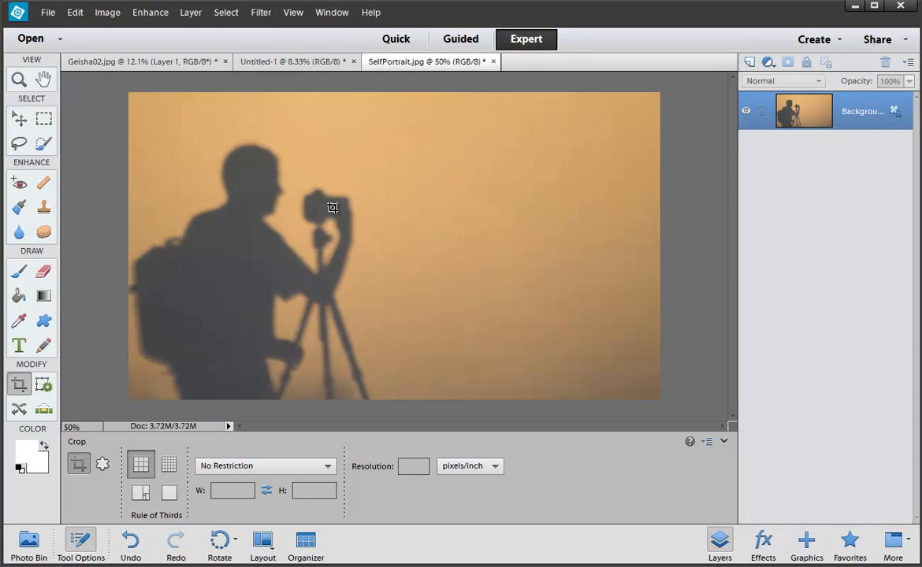
key("ctrl+shift+s")
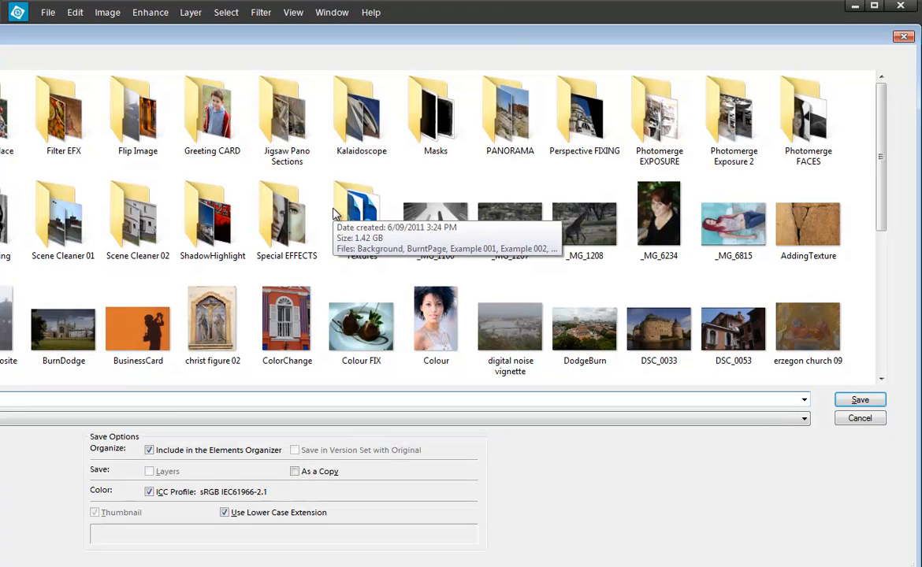
key("Return")
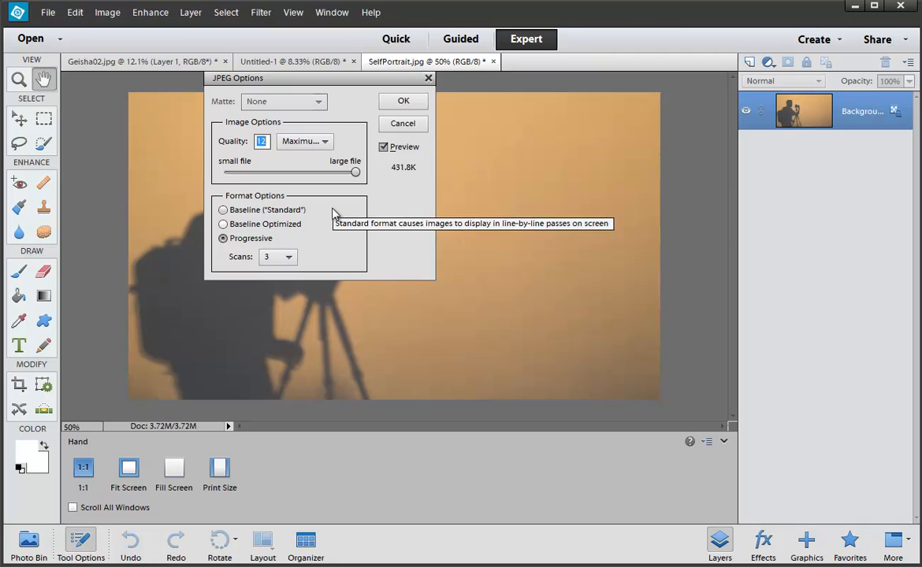
key("Return")
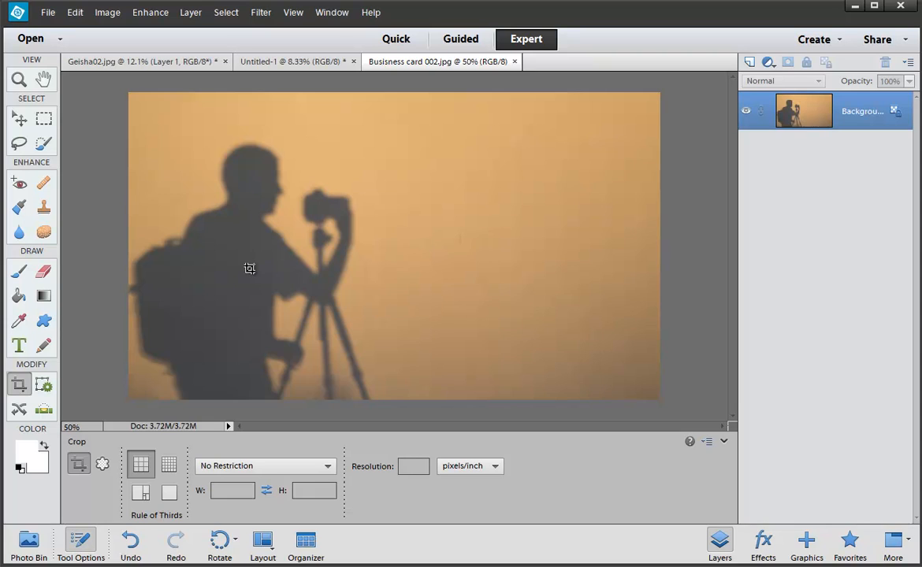
Step: Crop again with the left edge pulled in past the backpack
left_click_drag(170, 93, 662, 402)
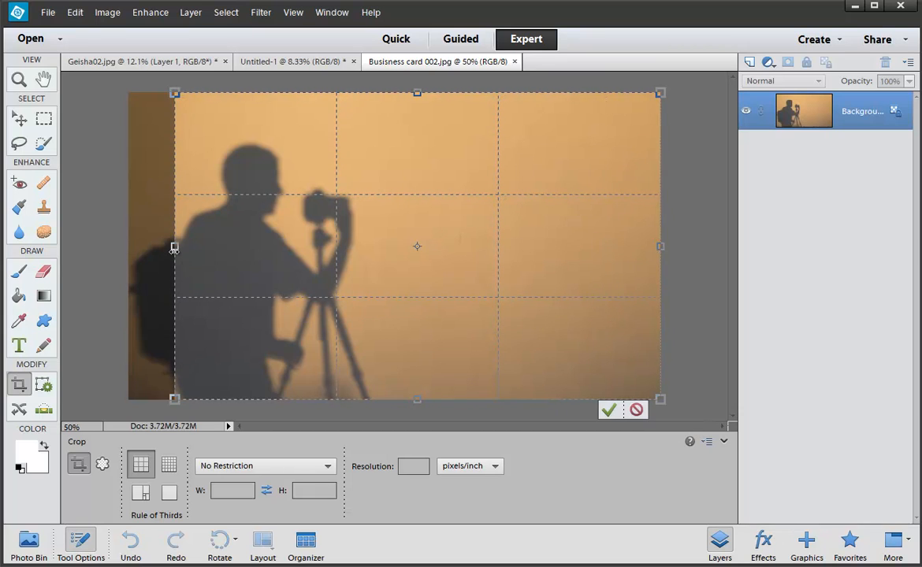
left_click_drag(171, 248, 182, 260)
key("Return")
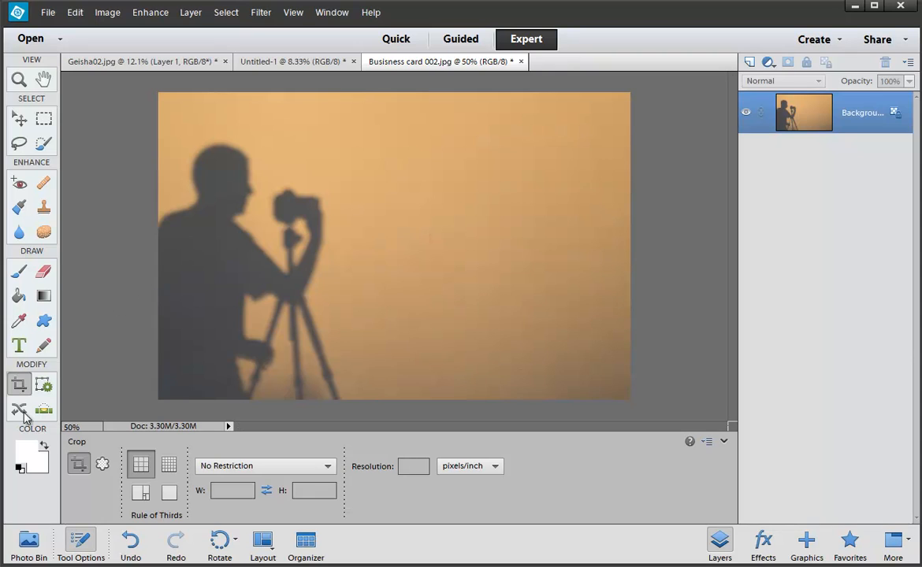
Step: Type the photographer's name at 30 pt and place it in the upper right of the photo
left_click(20, 347)
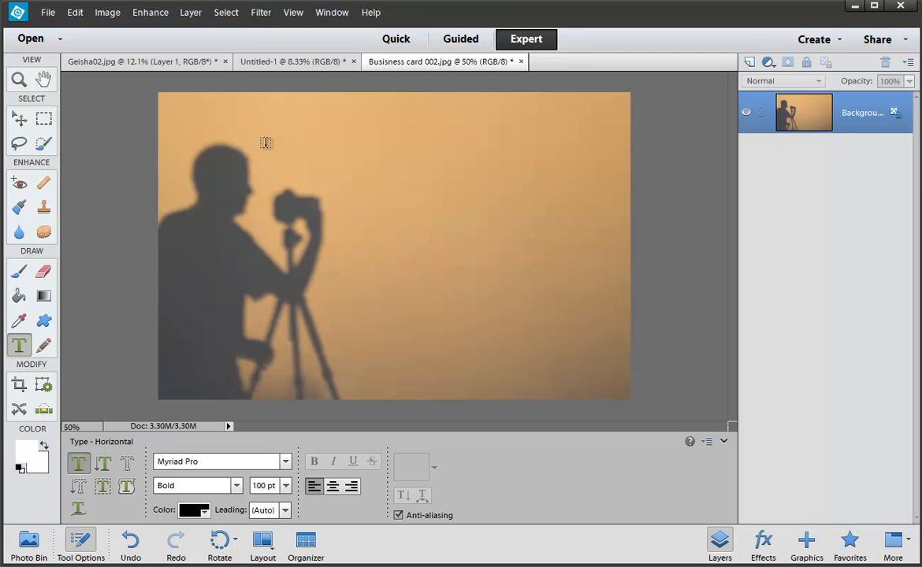
left_click(266, 143)
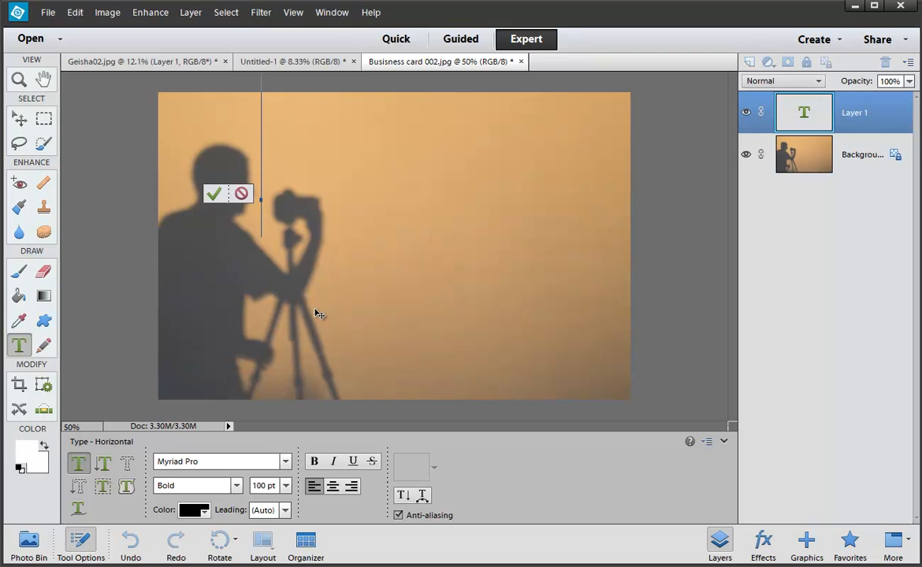
key("Return")
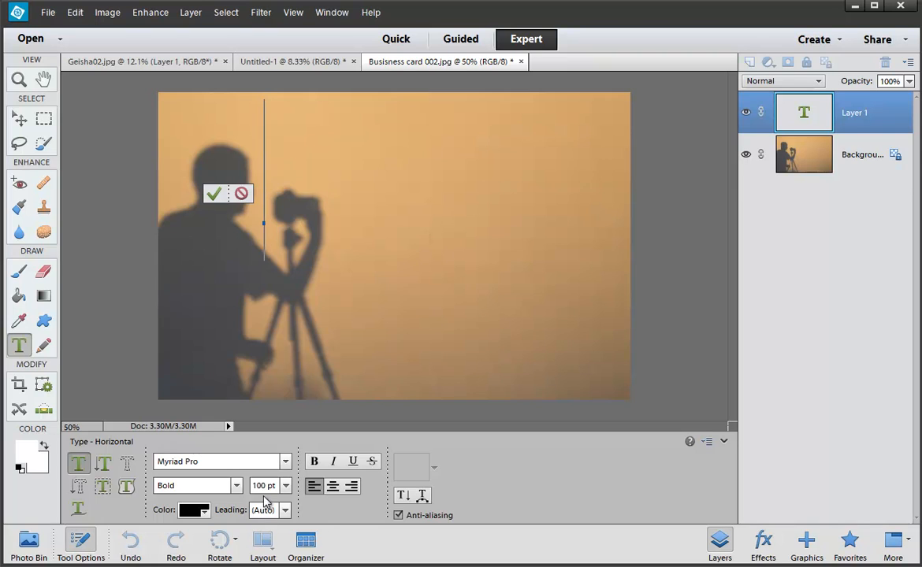
left_click(286, 487)
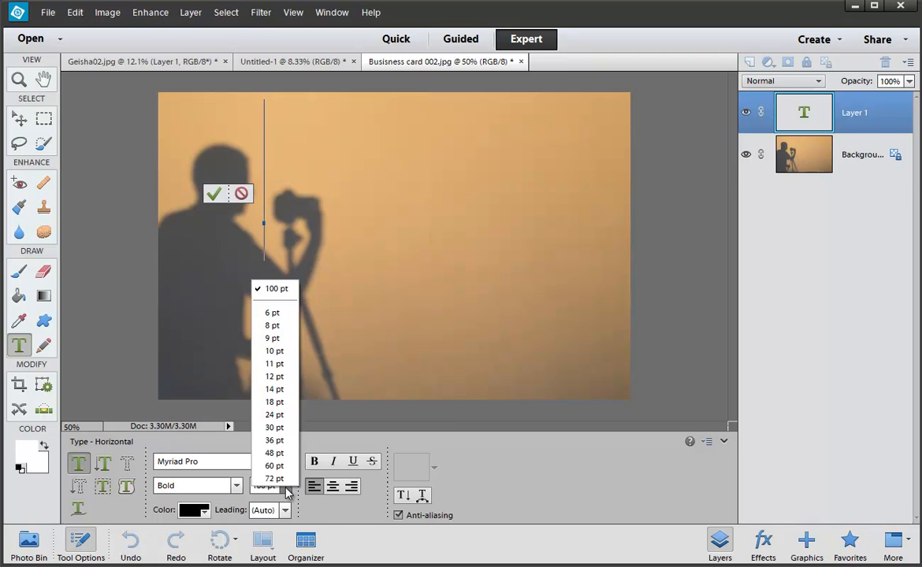
left_click(278, 429)
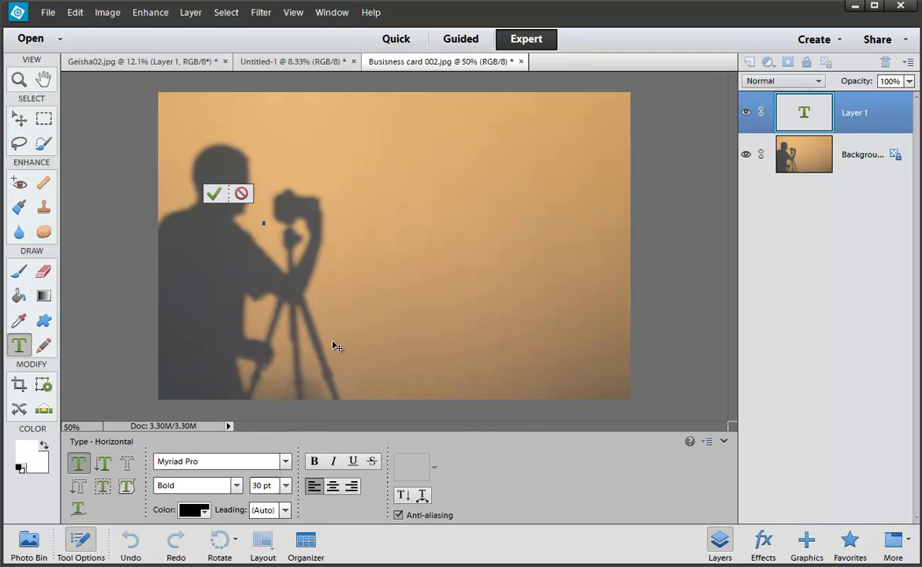
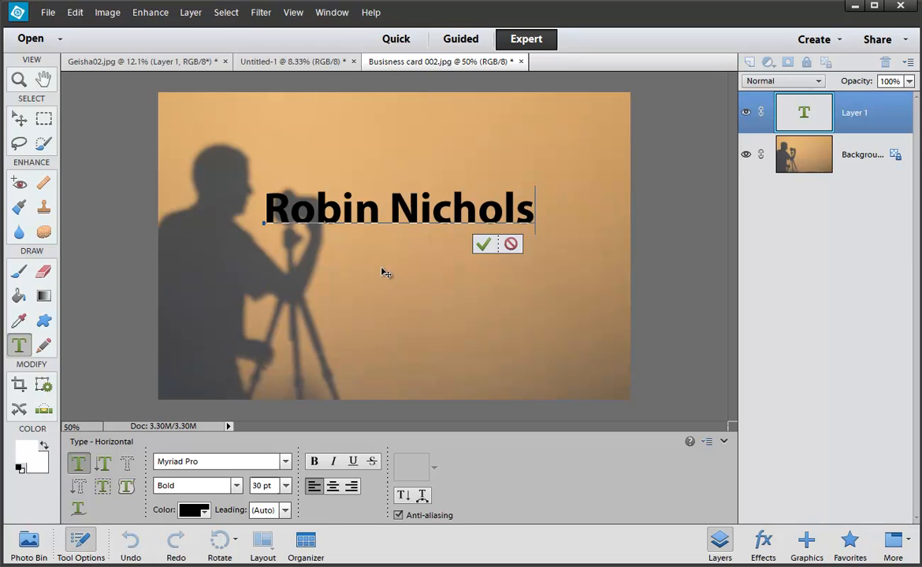
left_click_drag(382, 268, 430, 233)
key("ctrl+Return")
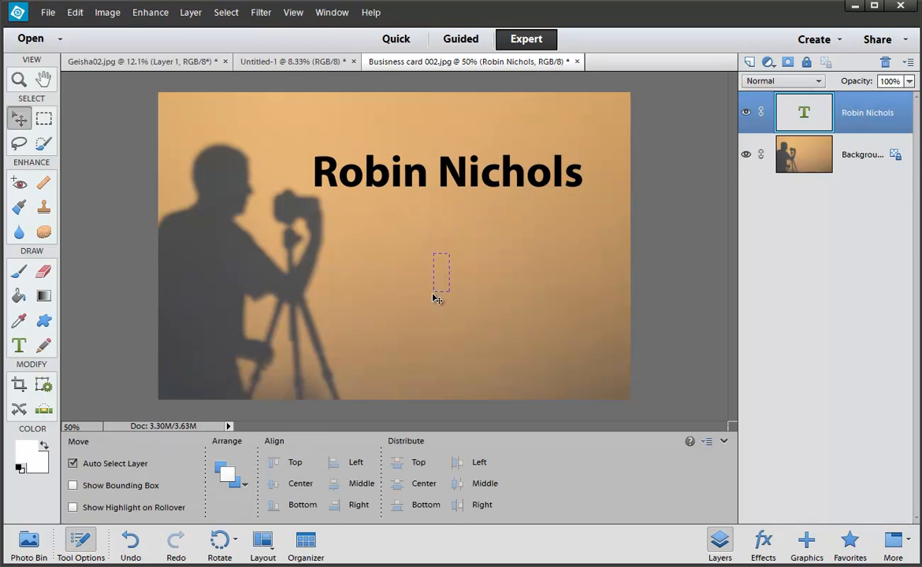
Step: Nudge the name text slightly up and to the right
left_click(417, 245)
left_click(418, 175)
left_click_drag(422, 176, 427, 171)
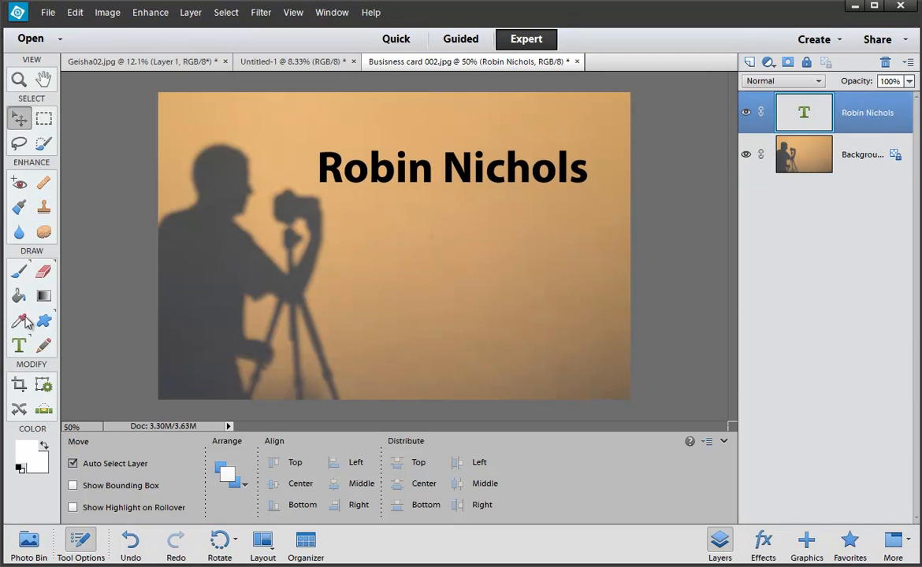
Step: Scroll through the font family list looking for a new typeface for the name
left_click(19, 345)
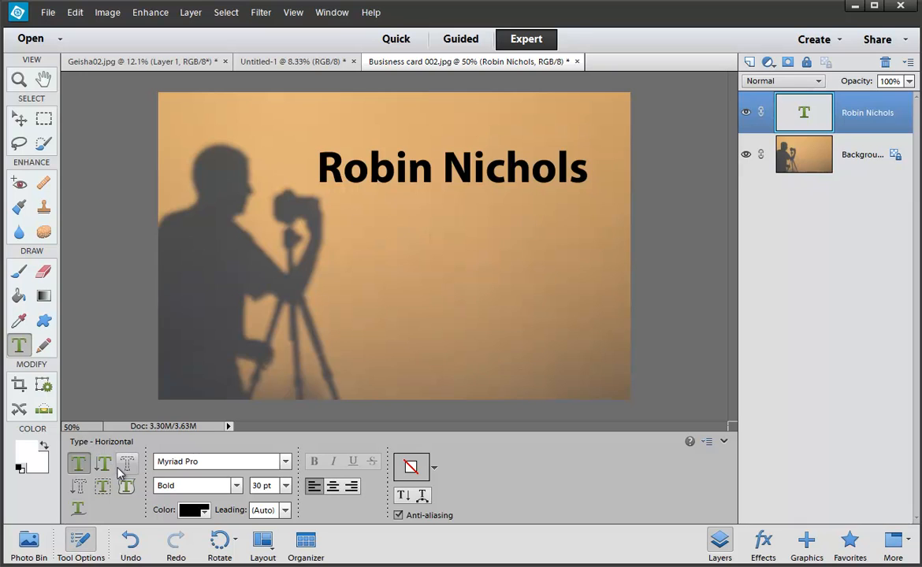
left_click(285, 462)
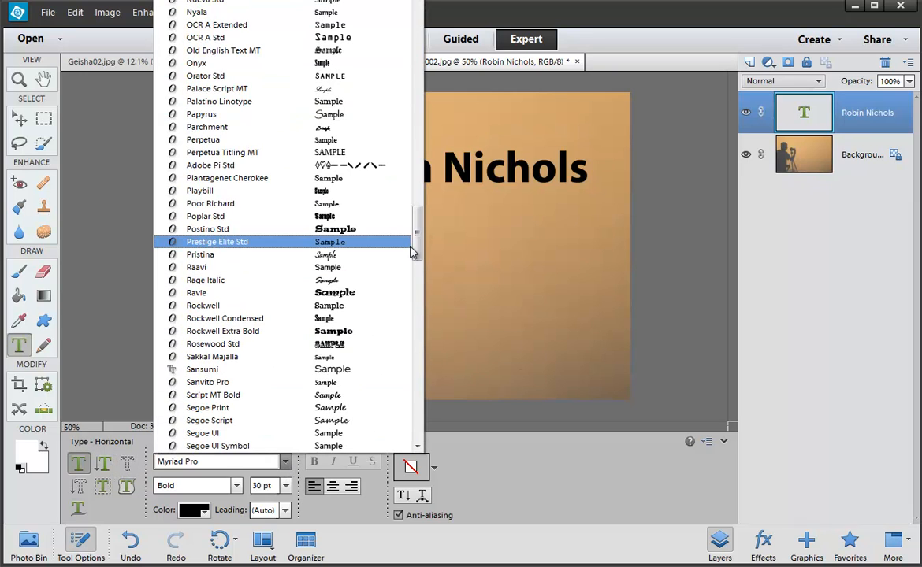
left_click_drag(412, 250, 403, 76)
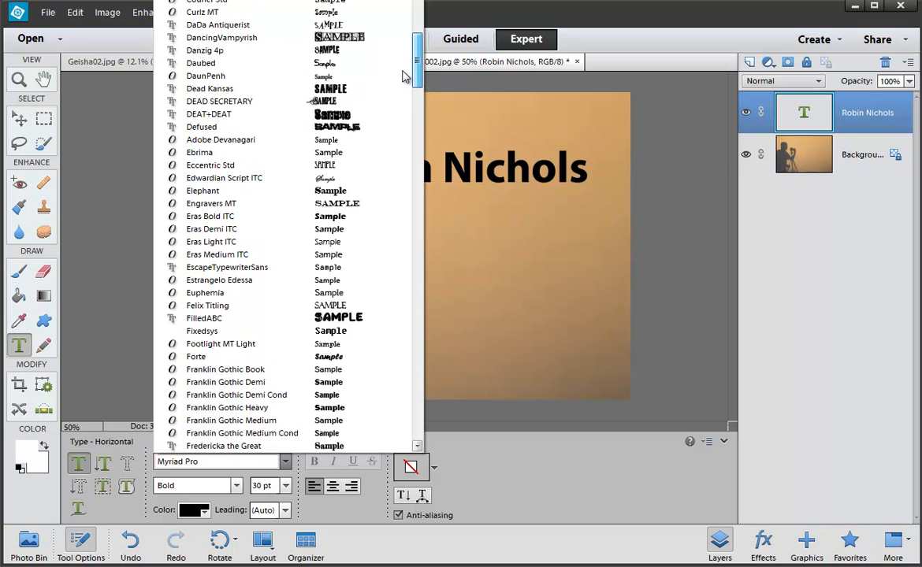
scroll(378, 83, "down", 3)
scroll(368, 85, "up", 3)
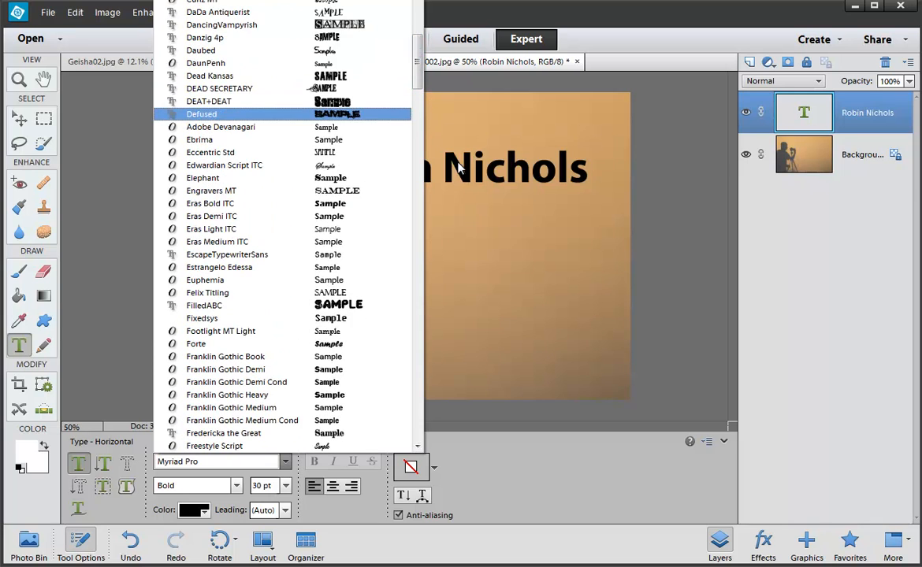
left_click(458, 164)
Step: Apply the DancingVampyrish font to the name and shift it left
triple_click(460, 165)
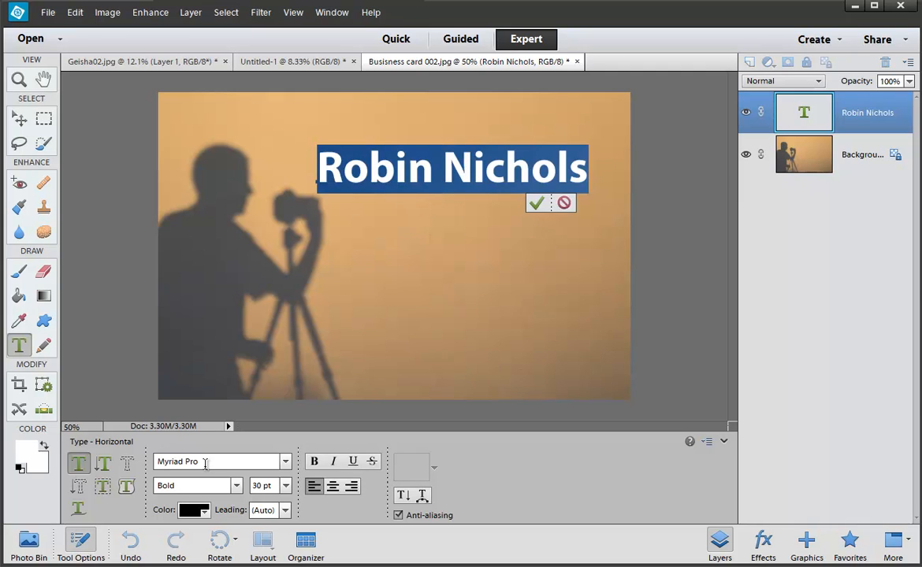
left_click(286, 462)
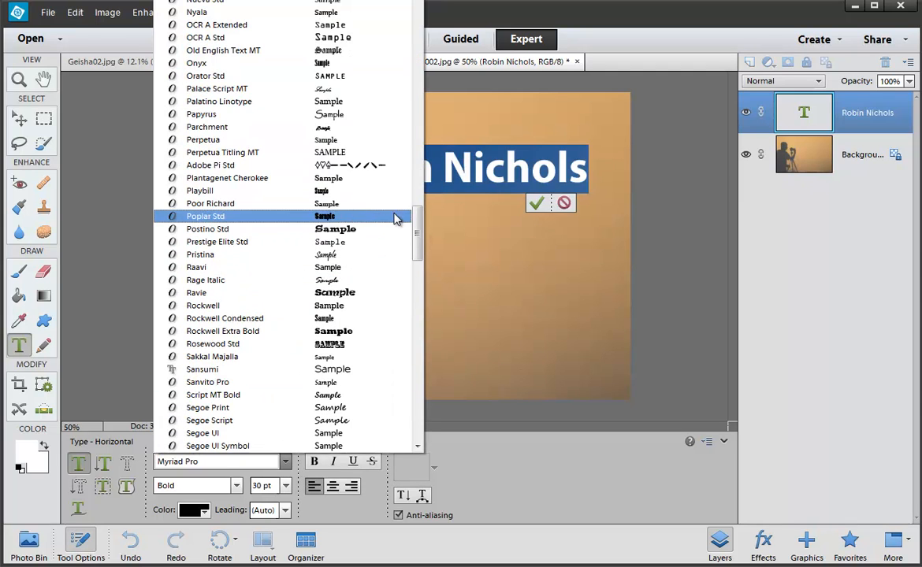
left_click_drag(418, 222, 424, 53)
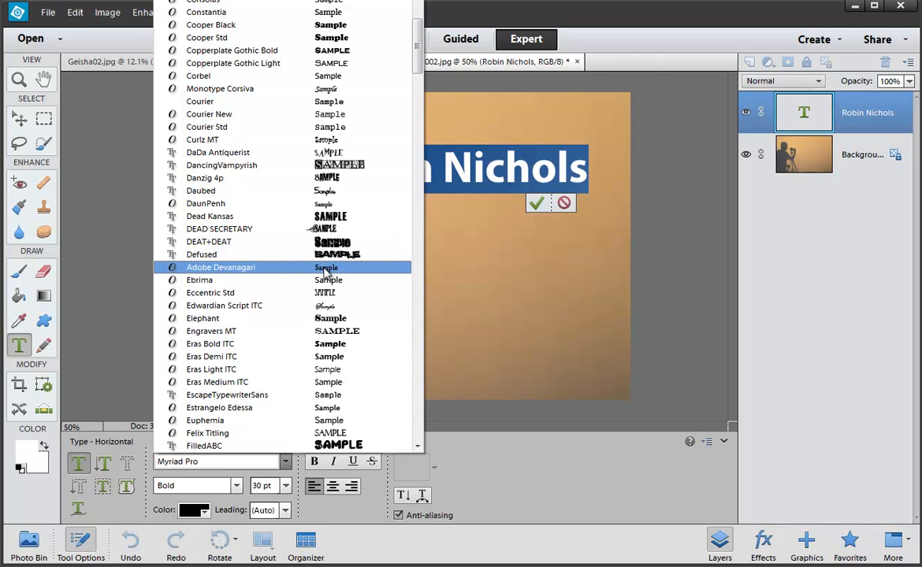
left_click(329, 165)
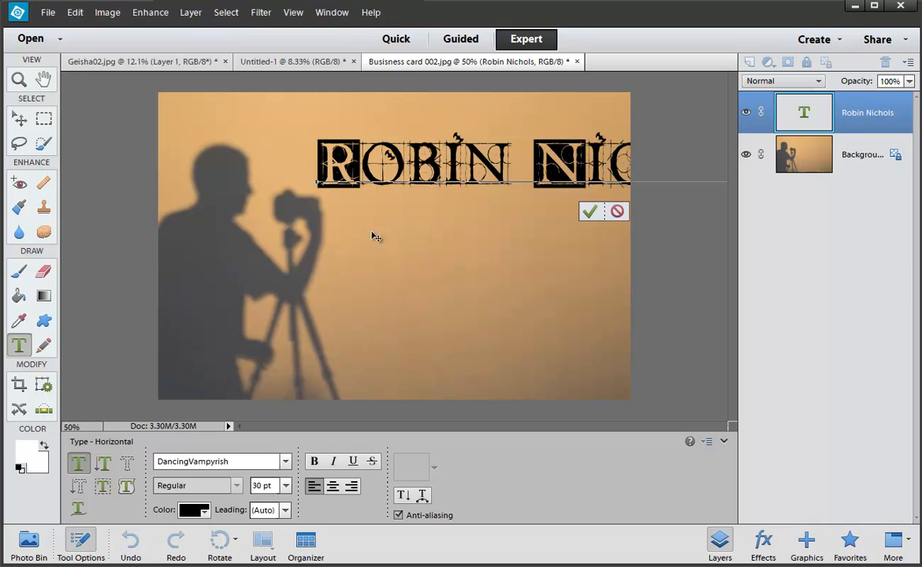
left_click_drag(323, 288, 299, 284)
key("ctrl+Return")
Step: Try the DEAD SECRETARY font on the name and move it right and up
key("v")
double_click(337, 135)
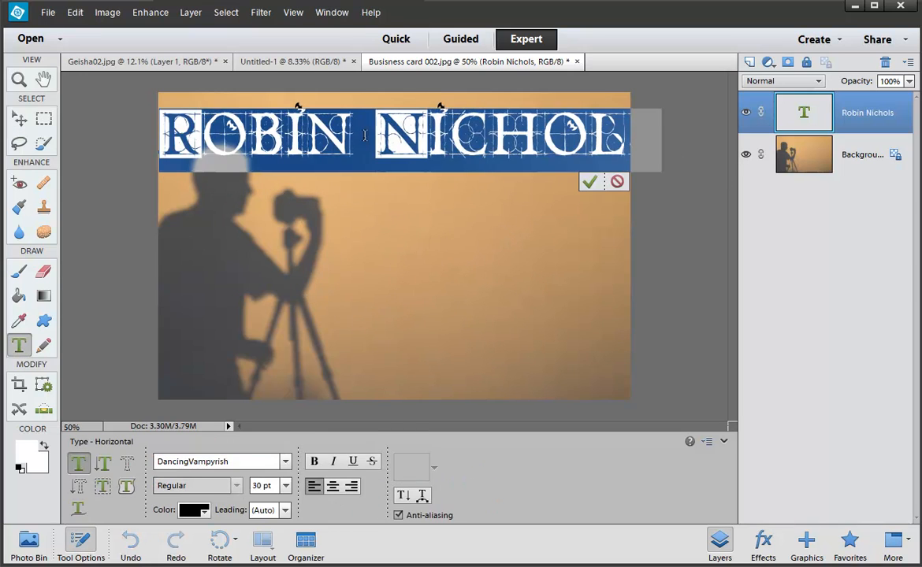
left_click(283, 462)
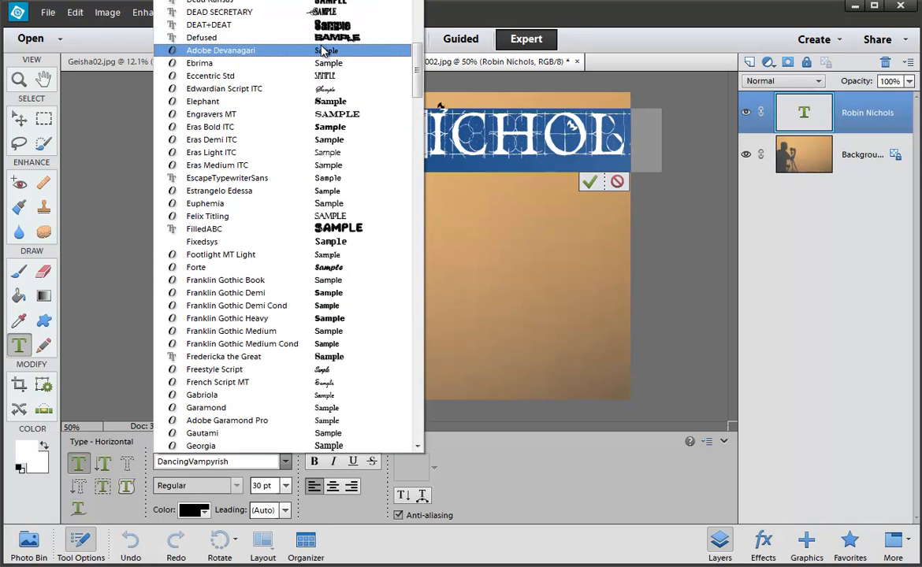
left_click(293, 12)
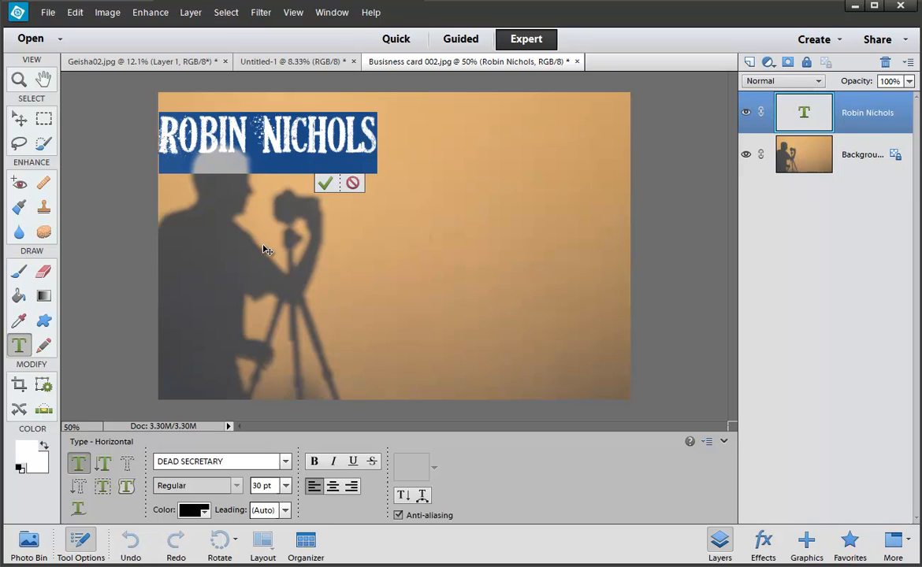
left_click_drag(266, 250, 358, 241)
key("v")
left_click(339, 110)
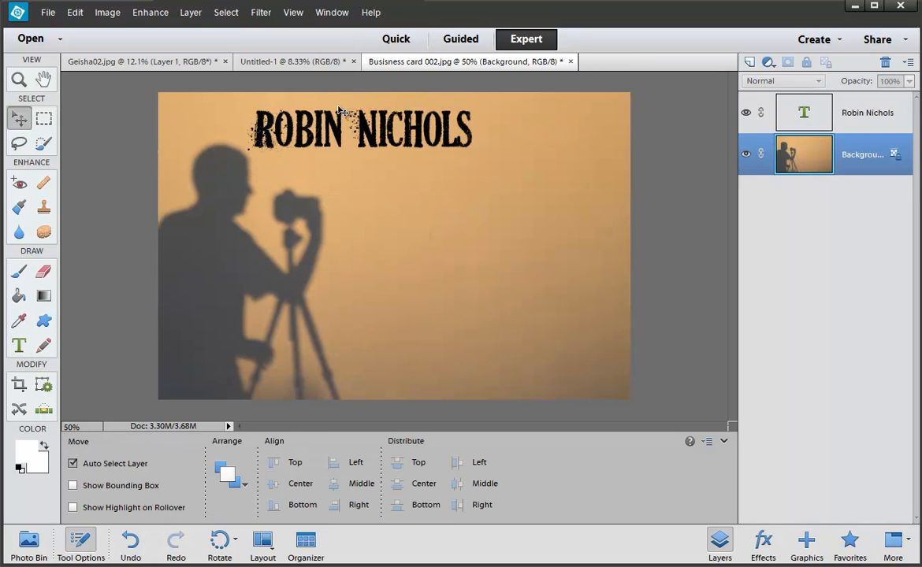
Step: Try the DEAT+DEAT font on the name
double_click(341, 130)
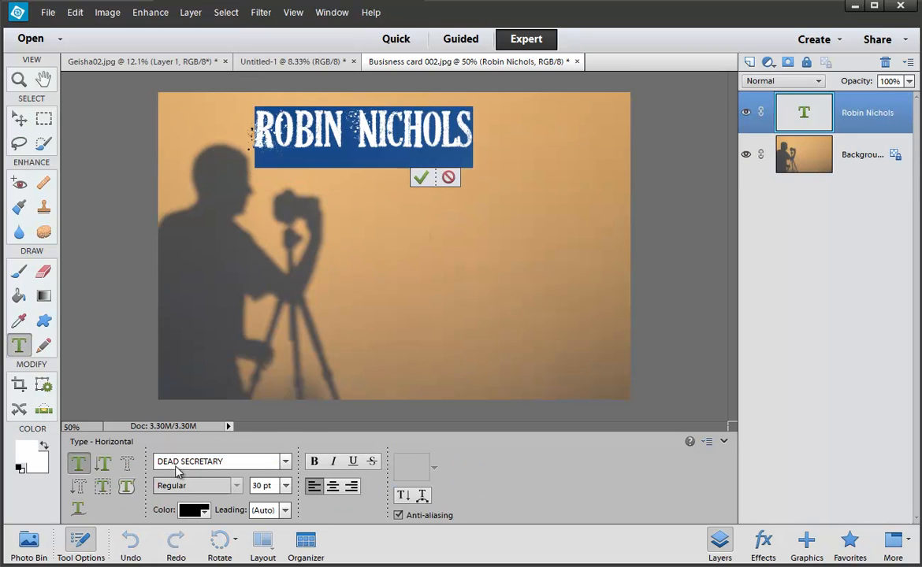
left_click(285, 462)
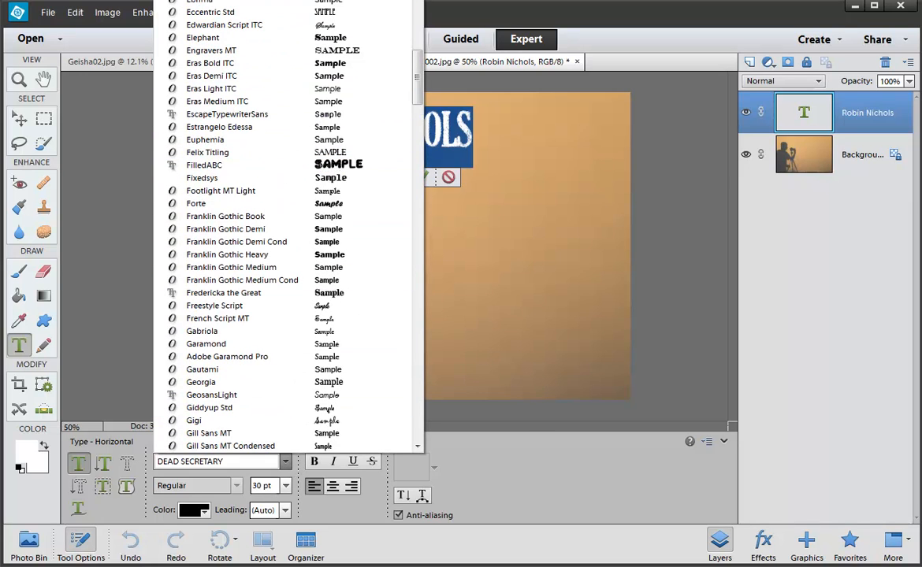
left_click(303, 2)
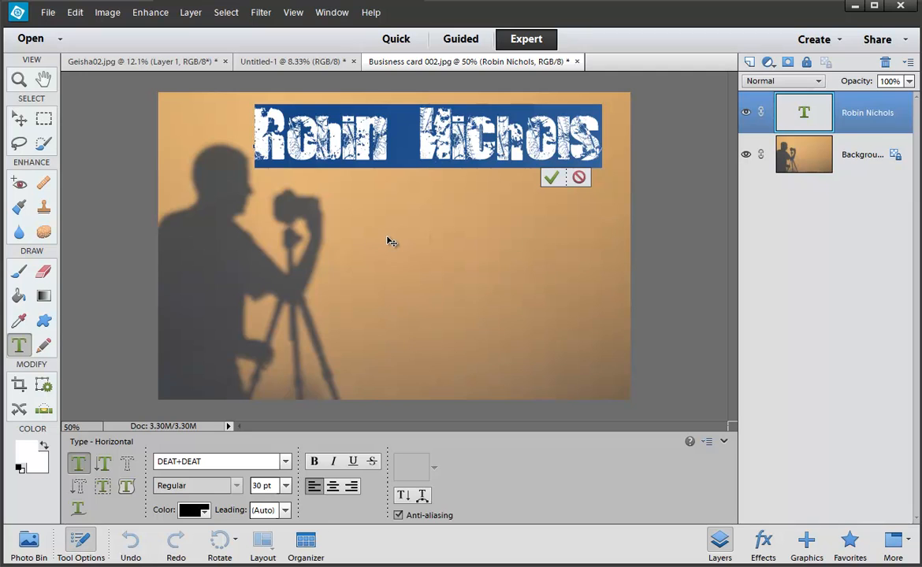
left_click(390, 241)
Step: Switch the name to the Angelic War (OT1) font
double_click(397, 124)
left_click(283, 462)
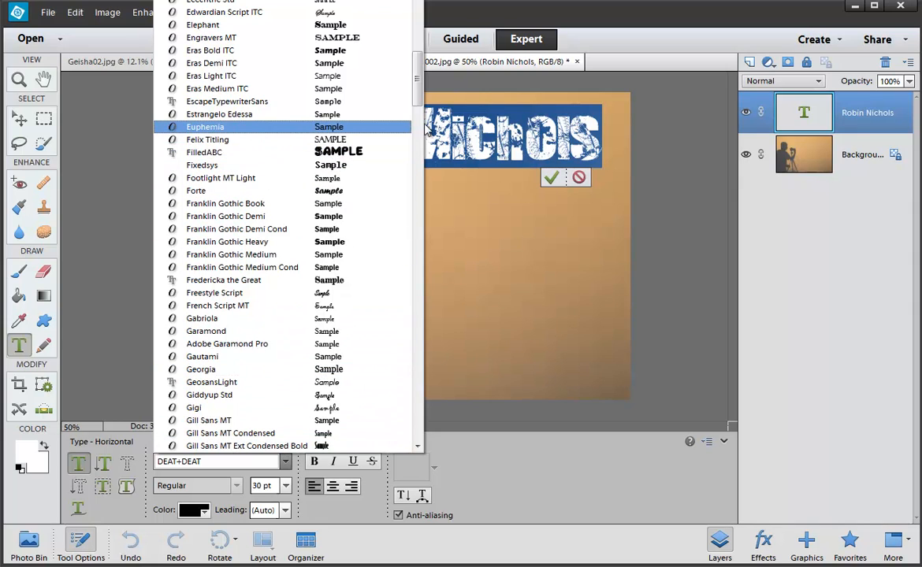
left_click_drag(417, 79, 421, 2)
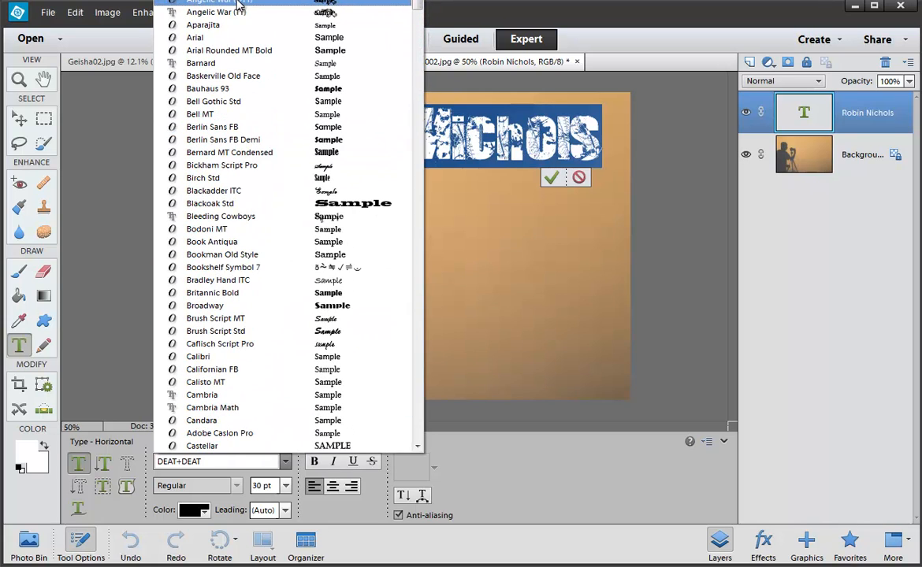
left_click(246, 3)
left_click(359, 128)
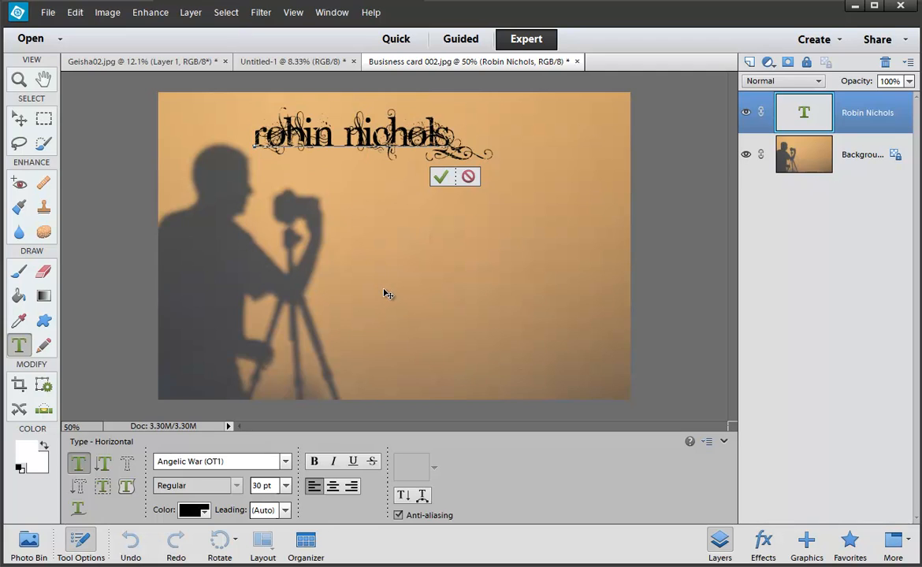
Step: Set the name in Myriad Pro Bold SemiExtended at 48 pt
key("ctrl+a")
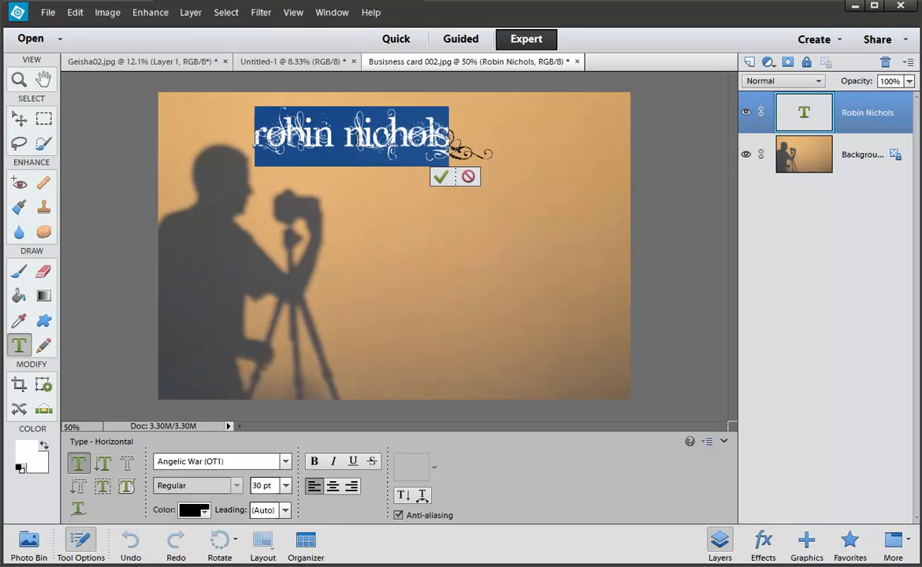
left_click(286, 461)
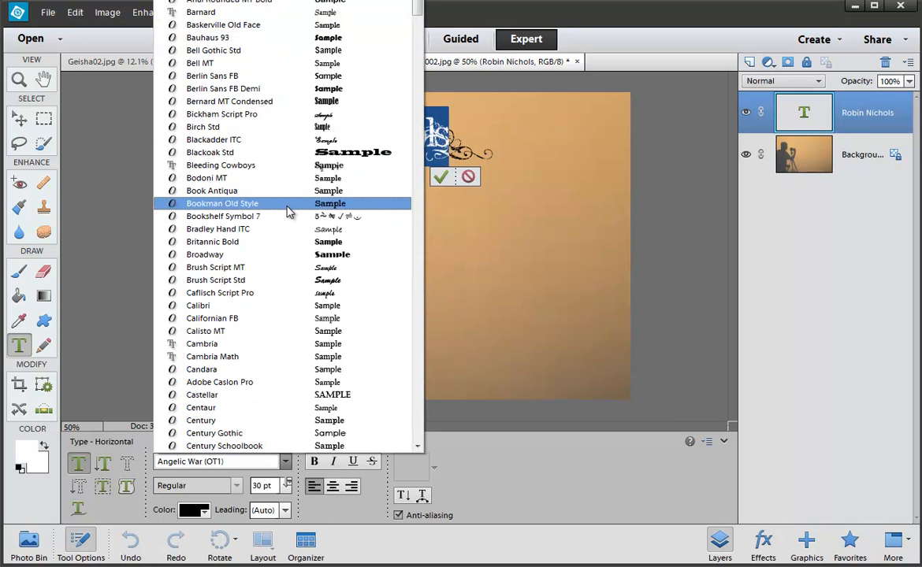
left_click_drag(418, 10, 418, 218)
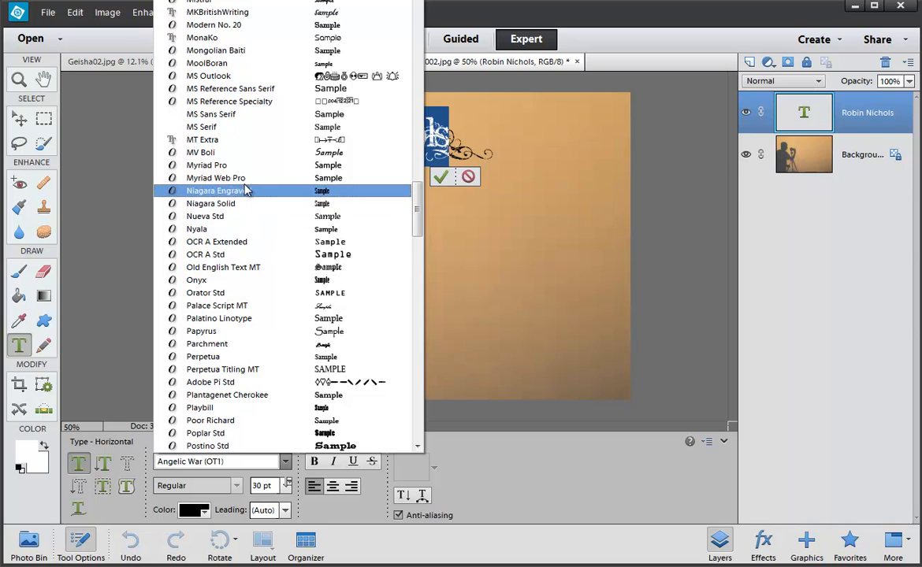
left_click(212, 165)
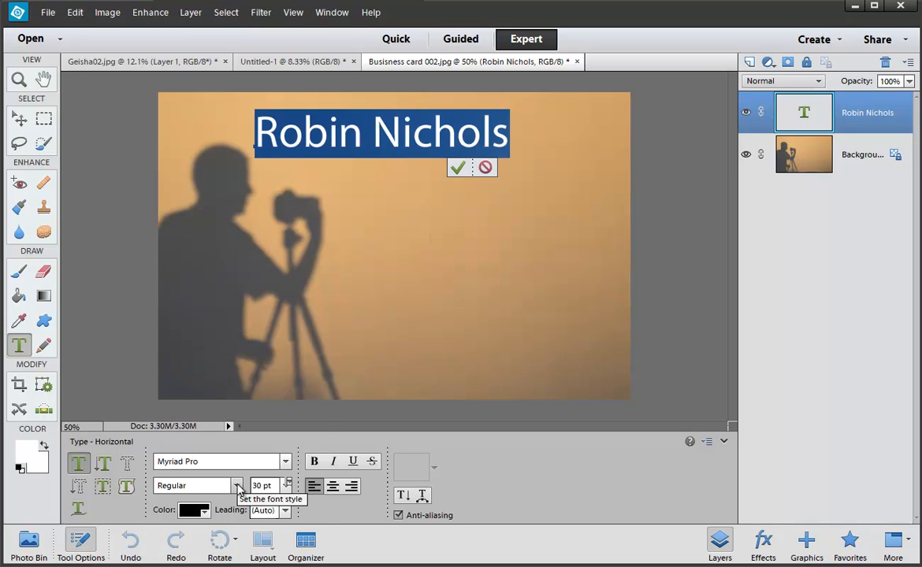
left_click(236, 486)
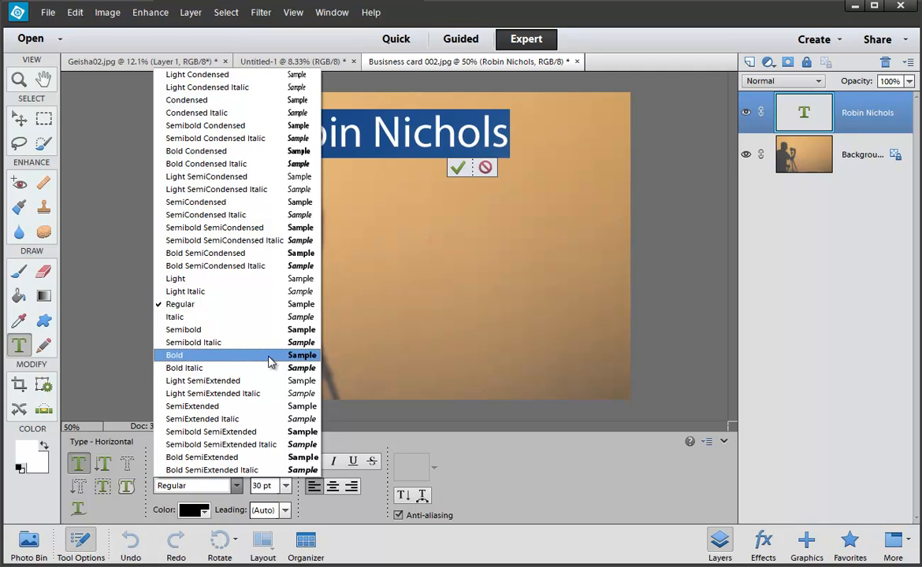
left_click(237, 457)
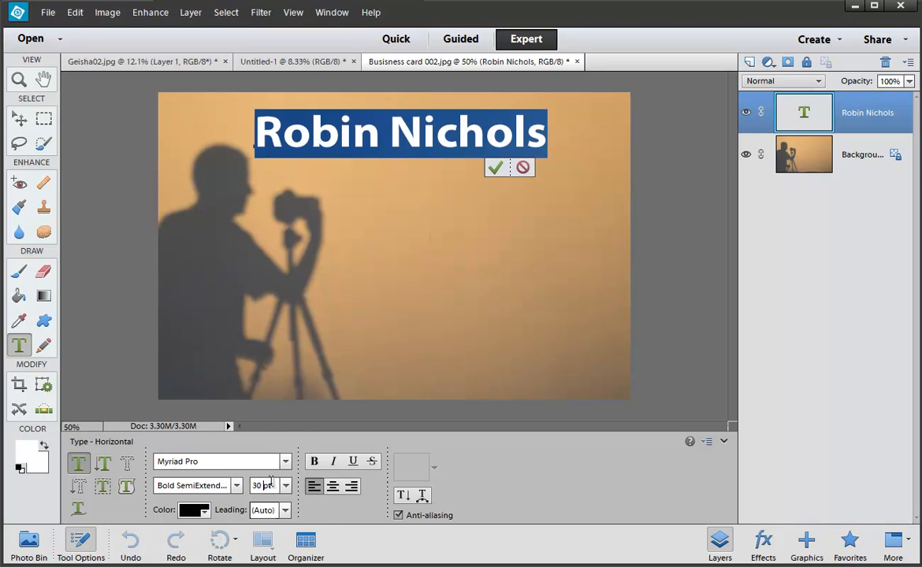
left_click(286, 485)
left_click(274, 453)
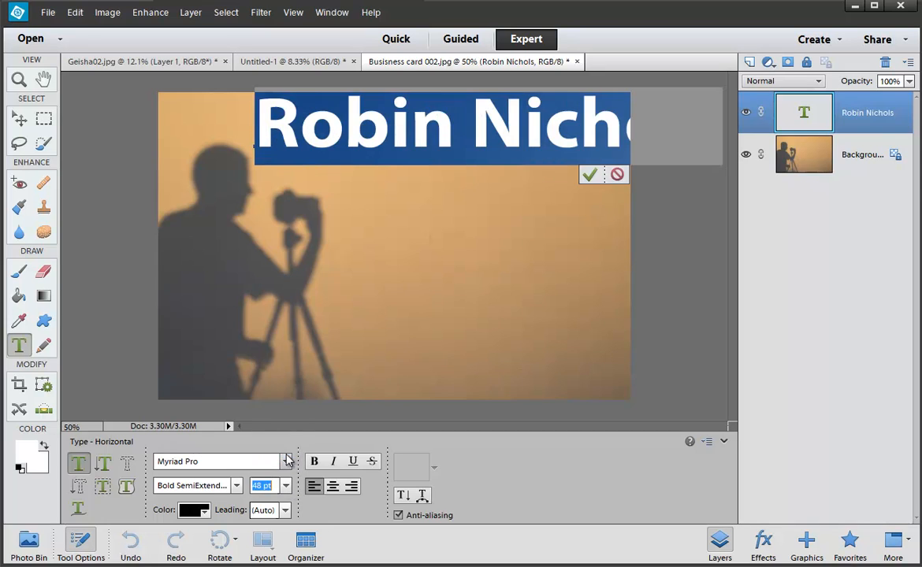
Step: Position the 48 pt name so it spans the top of the photo
left_click_drag(485, 215, 437, 215)
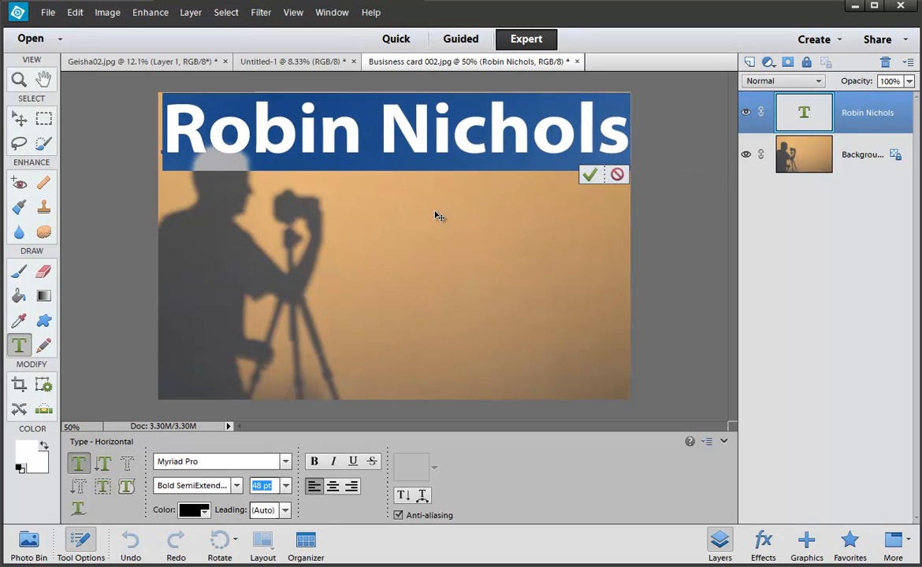
left_click(589, 174)
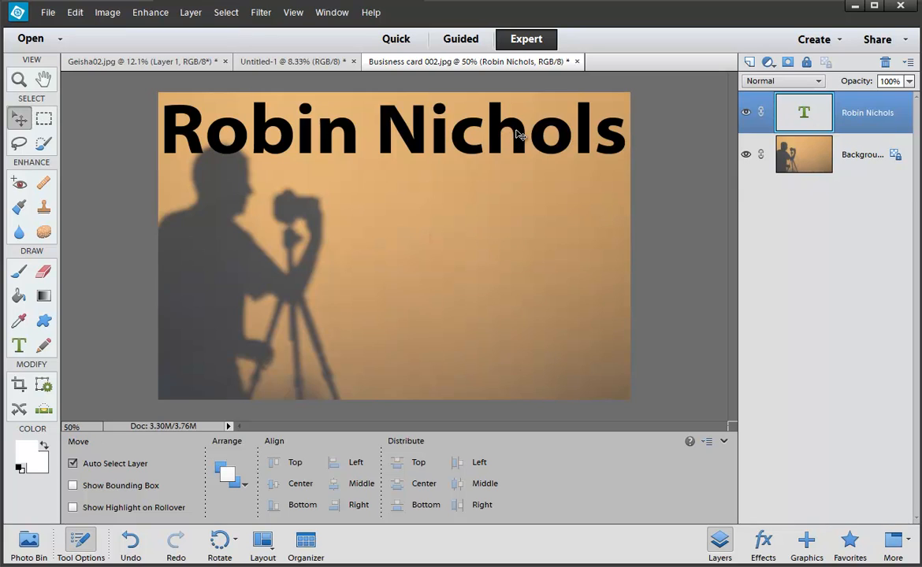
mouse_move(516, 132)
left_mouse_down()
mouse_move(522, 207)
mouse_move(514, 134)
left_mouse_up()
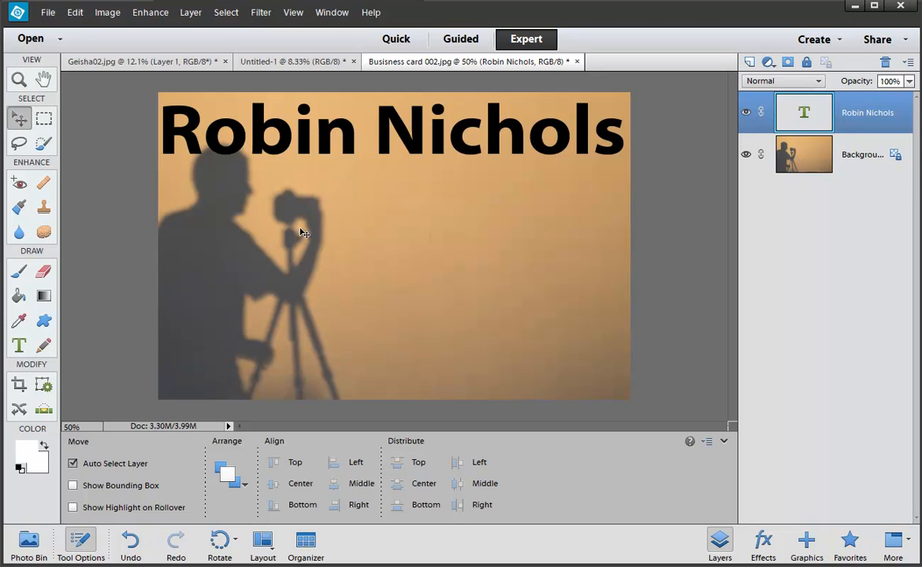
left_click(20, 346)
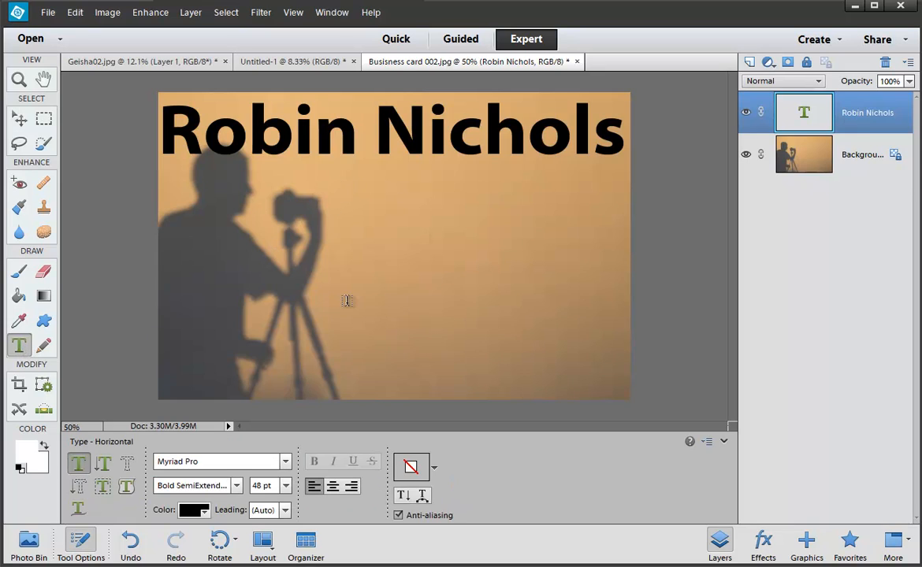
Step: Type 'Photographer' and place it along the bottom edge of the photo
left_click(346, 301)
type("P")
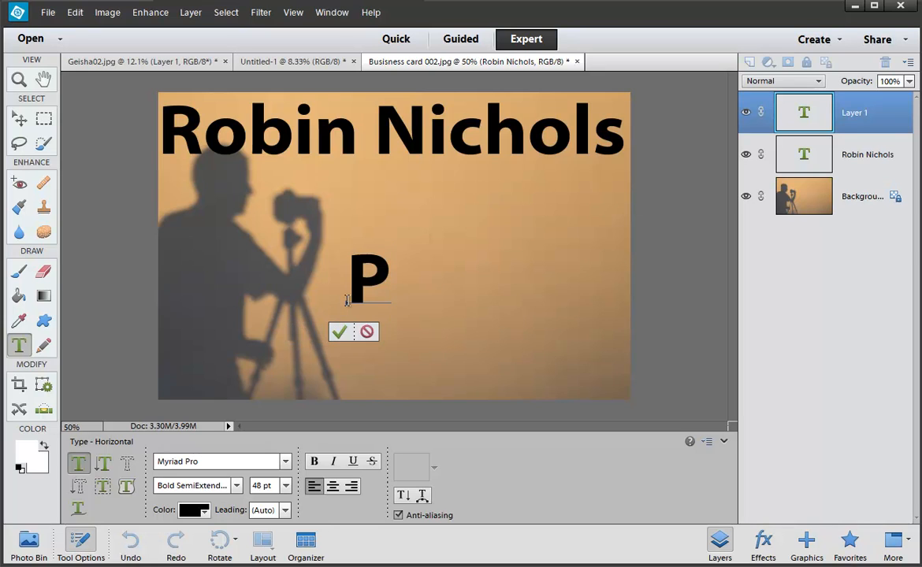
type("hotographh")
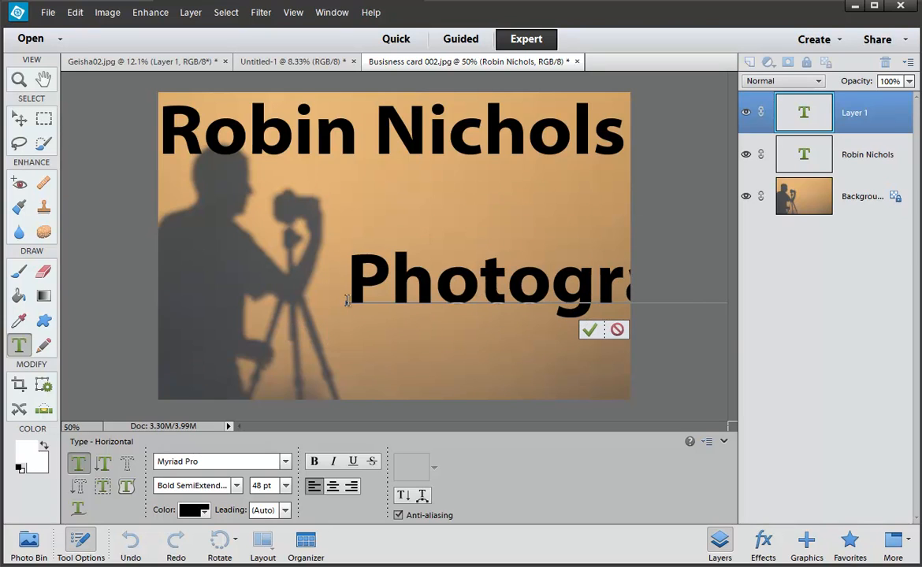
left_click_drag(519, 361, 331, 426)
key("ctrl+Return")
key("v")
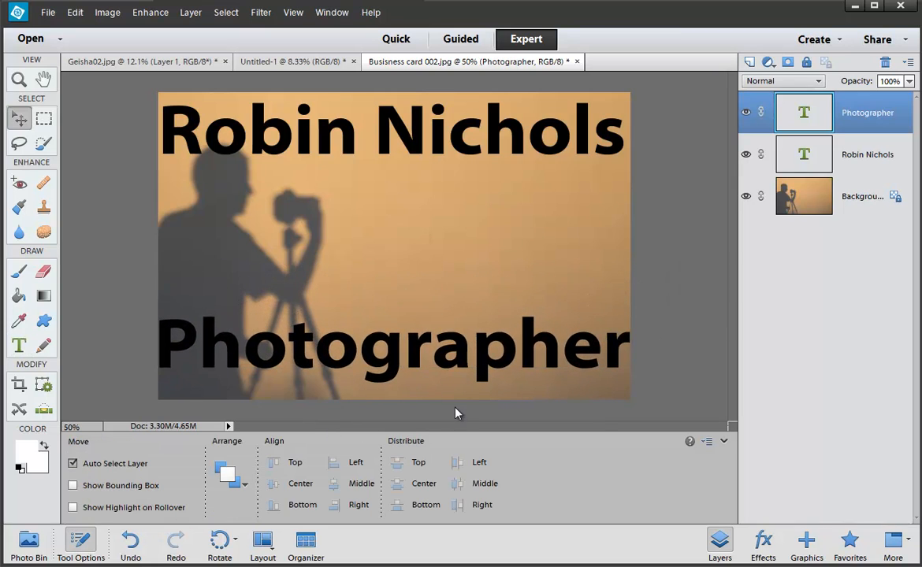
left_click_drag(442, 361, 442, 376)
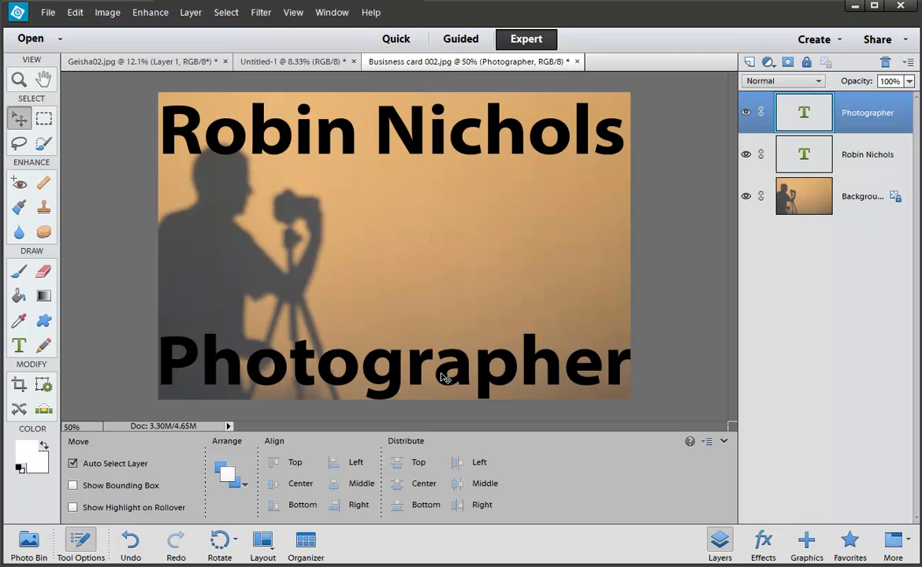
left_click(388, 233)
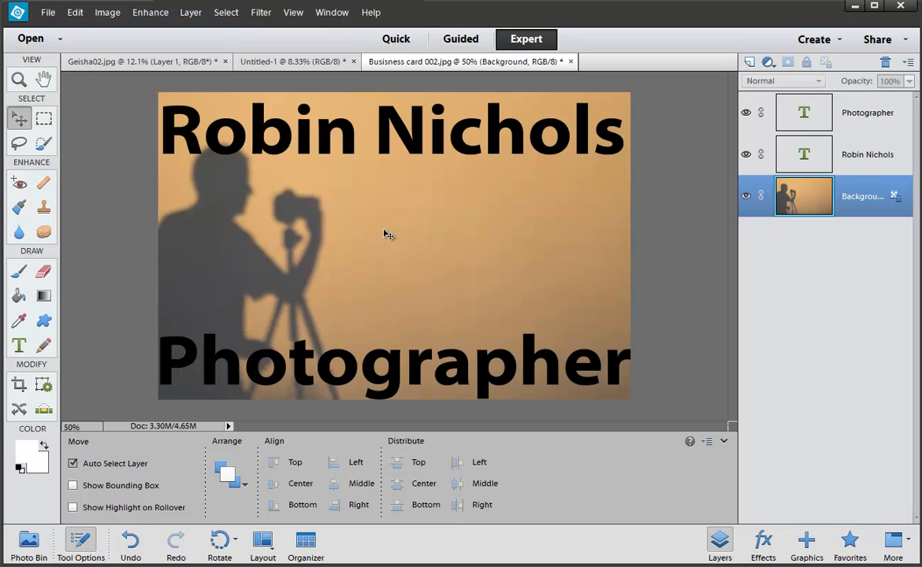
Step: Add the mobile number line in a mid-photo text box, sized to 18 pt
key("t")
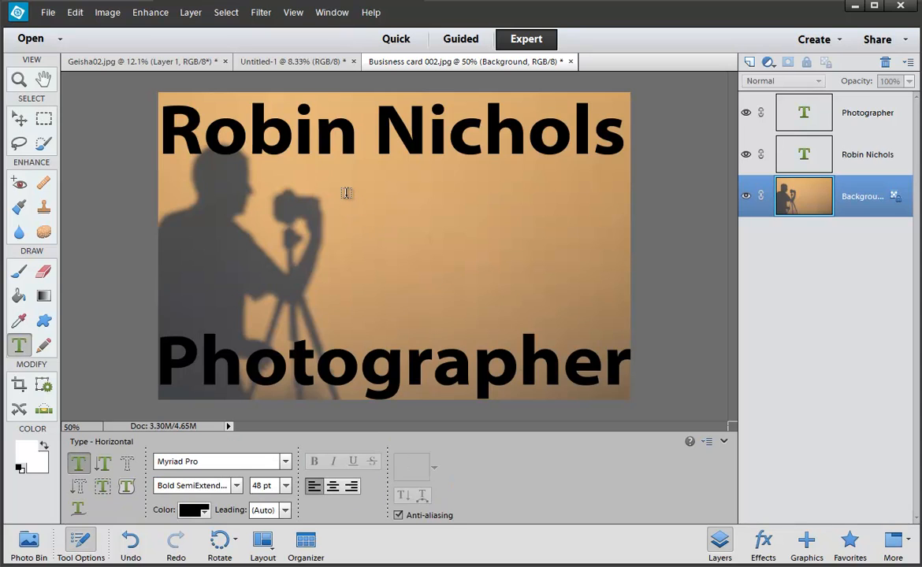
left_click_drag(344, 192, 603, 314)
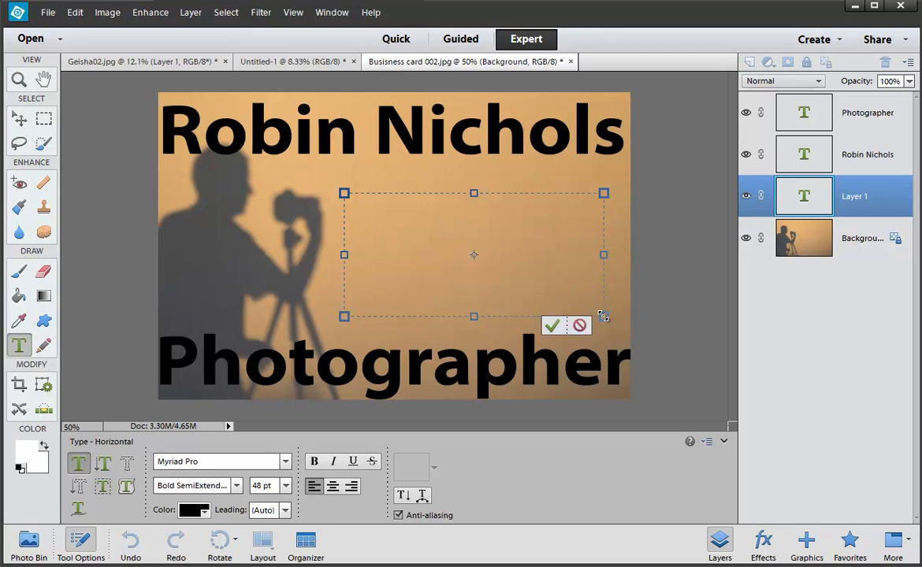
type("m:")
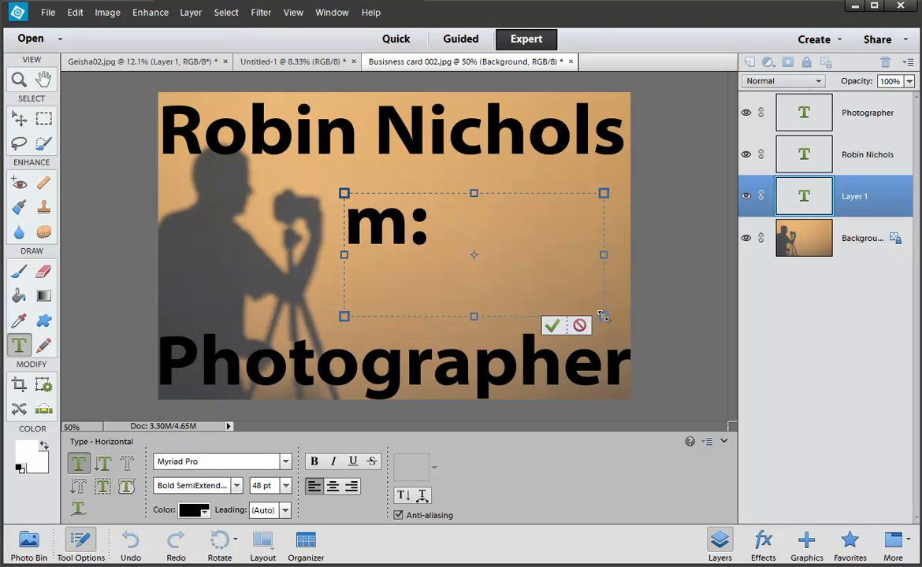
type(" 042")
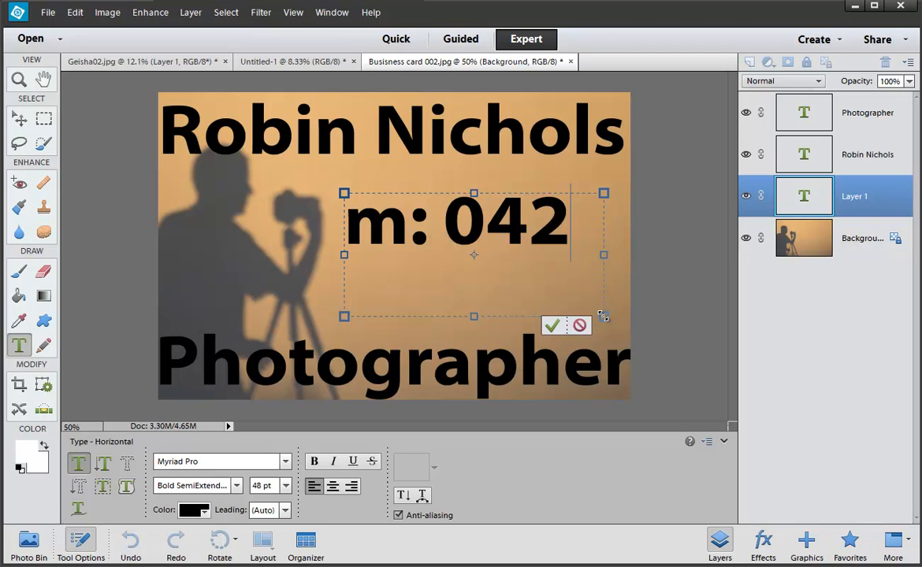
key("BackSpace")
key("BackSpace")
key("BackSpace")
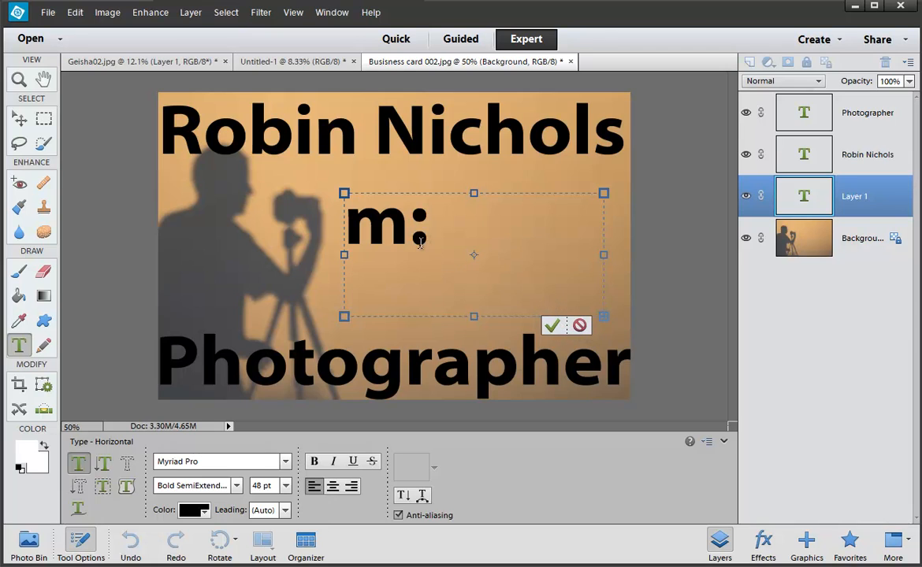
left_click_drag(347, 223, 399, 233)
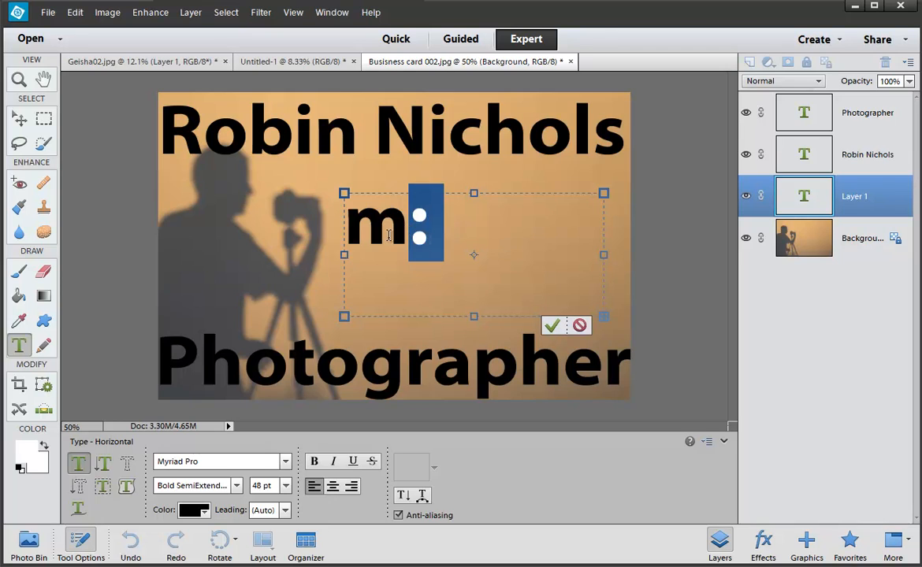
key("ctrl+a")
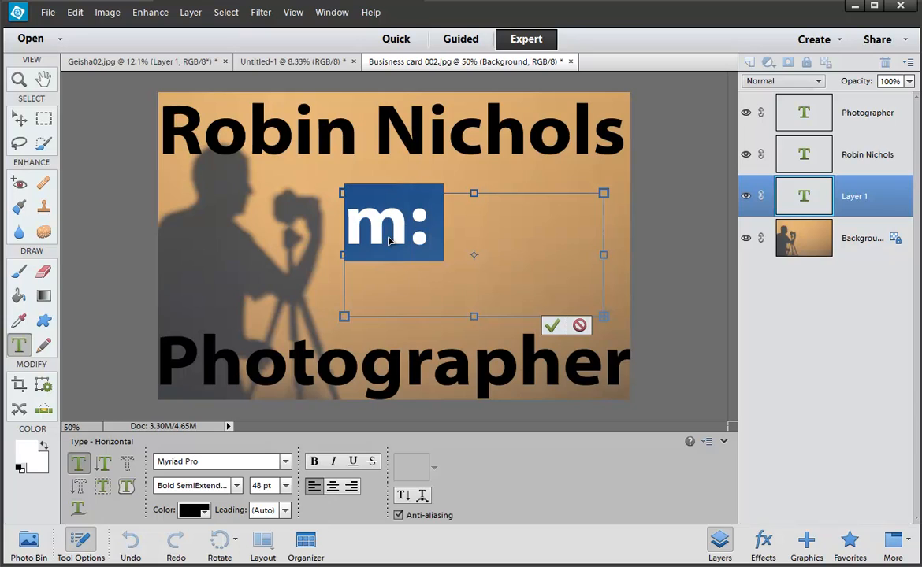
left_click(286, 490)
left_click(284, 410)
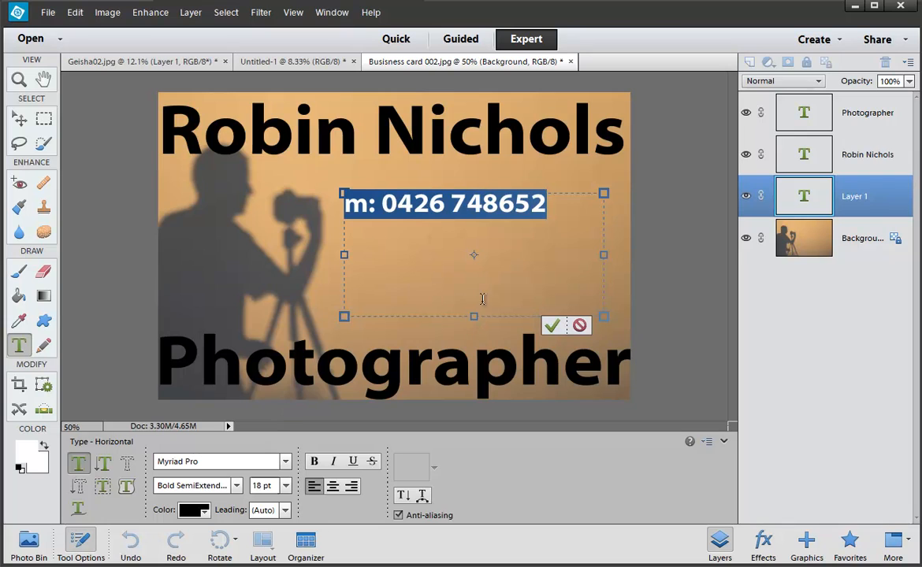
left_click(552, 326)
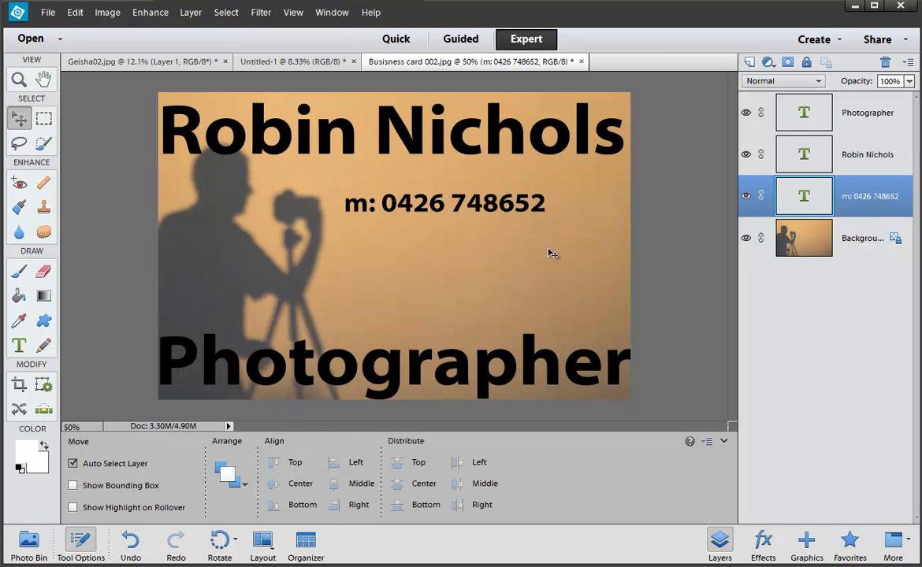
Step: Add the e-mail address on a new line under the mobile number, correcting its typos
double_click(534, 199)
left_click(552, 201)
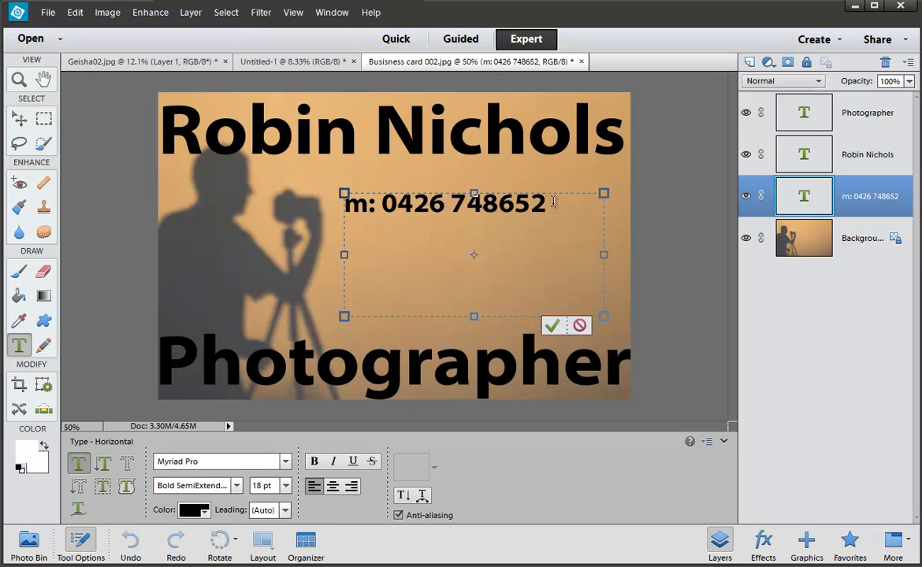
key("Return")
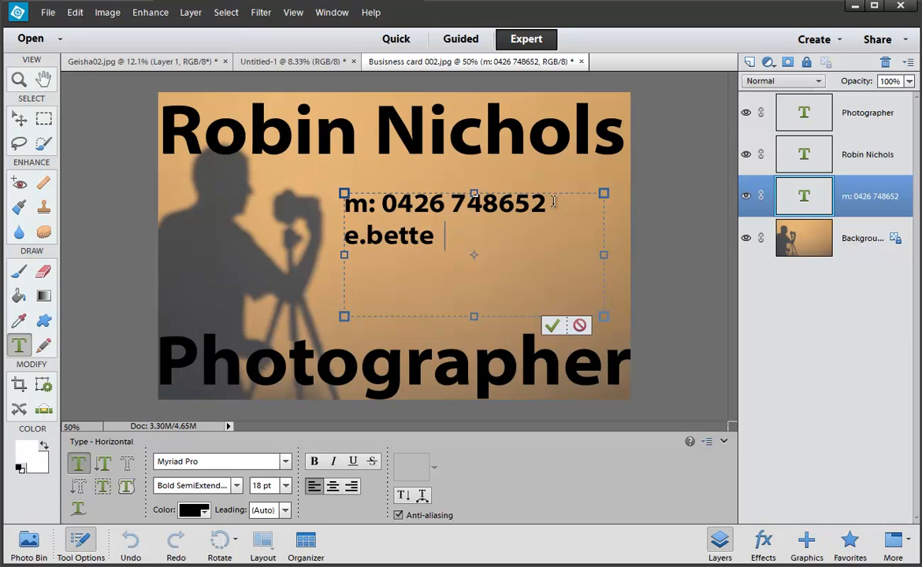
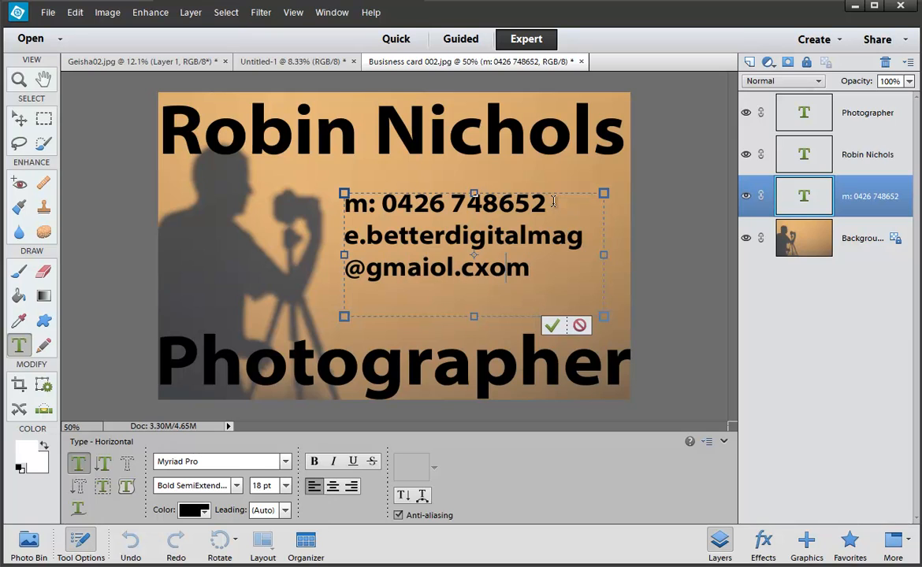
key("Left")
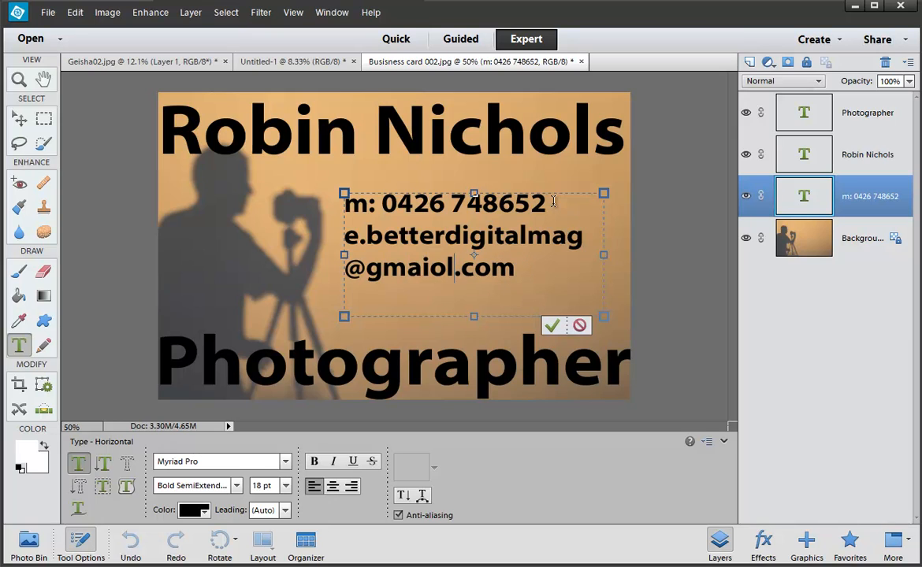
key("Left")
key("Left")
key("Left")
key("Left")
key("Delete")
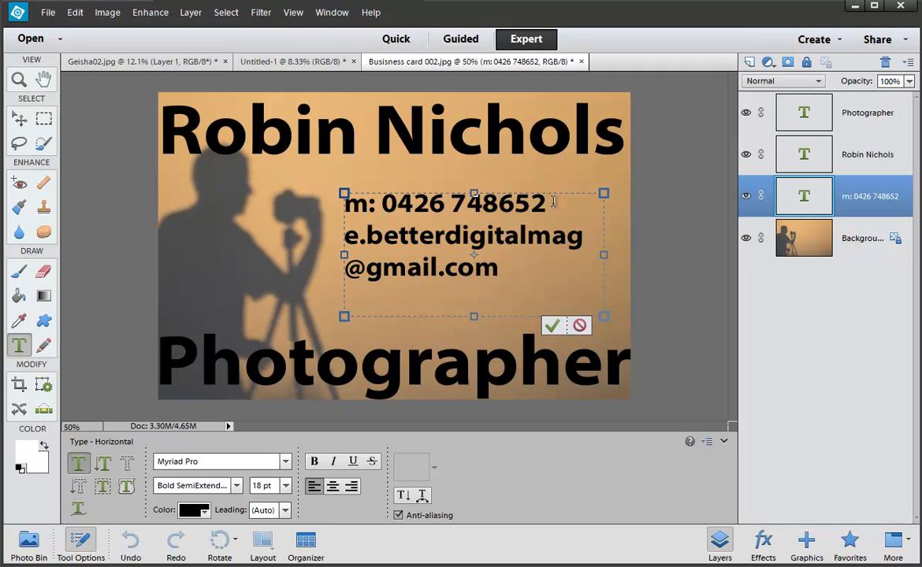
key("Right")
Step: Set both contact lines to 14 pt
mouse_move(343, 254)
left_mouse_down()
mouse_move(316, 257)
mouse_move(329, 250)
left_mouse_up()
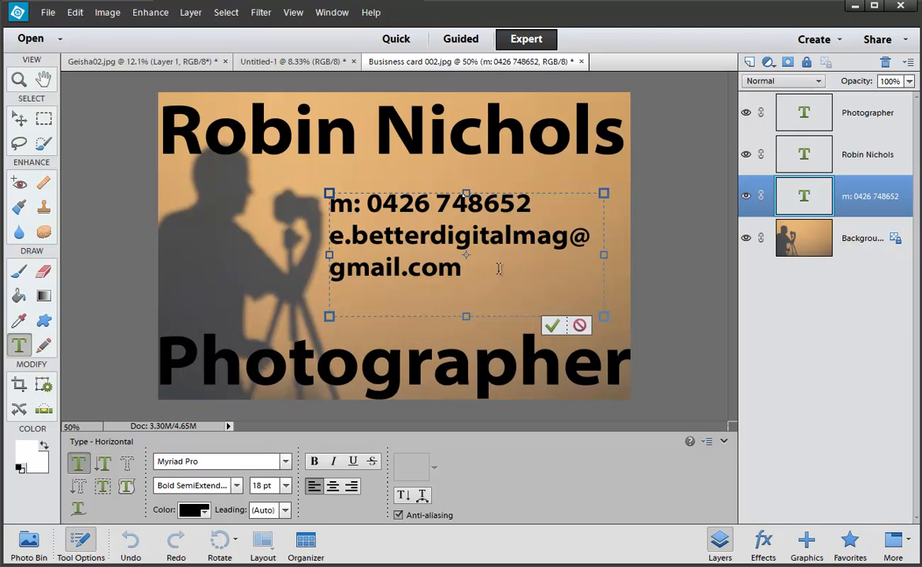
left_click_drag(494, 270, 297, 197)
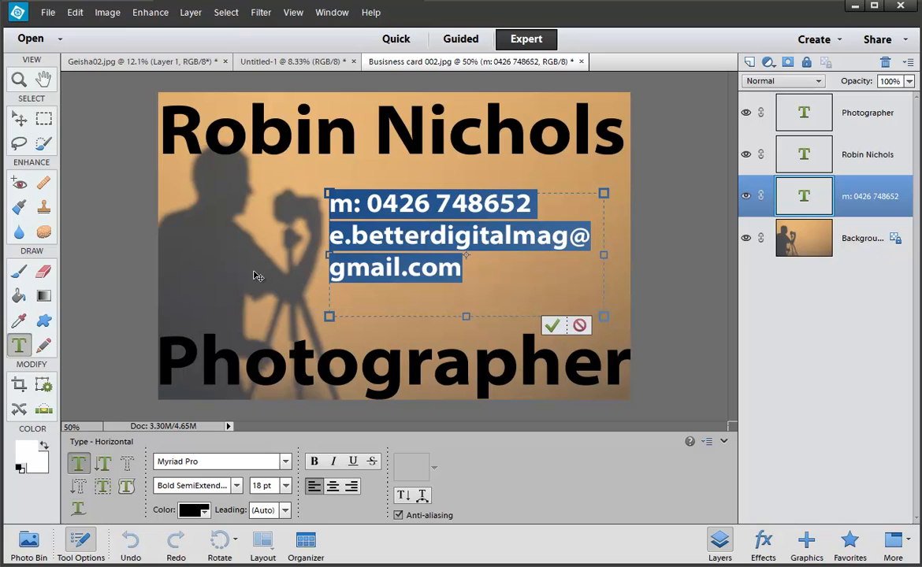
left_click(286, 486)
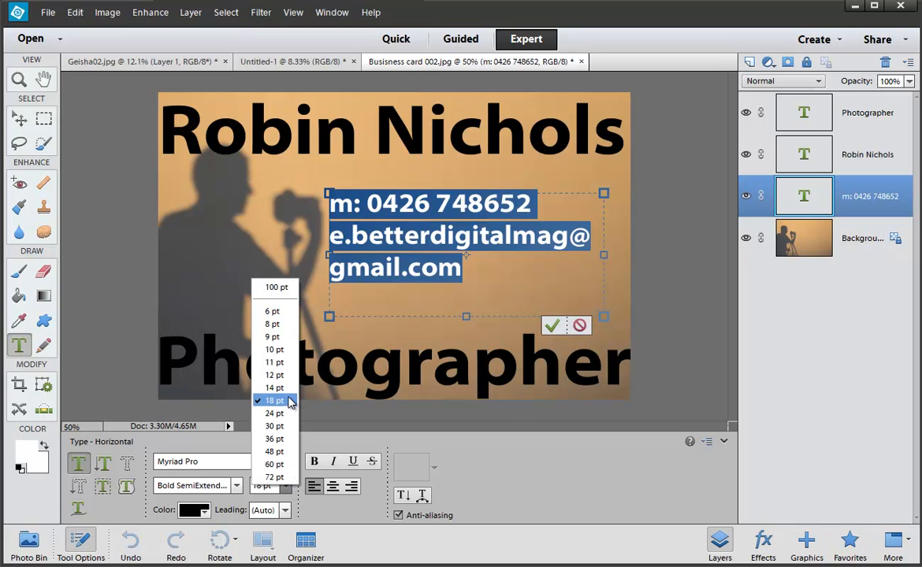
left_click(260, 358)
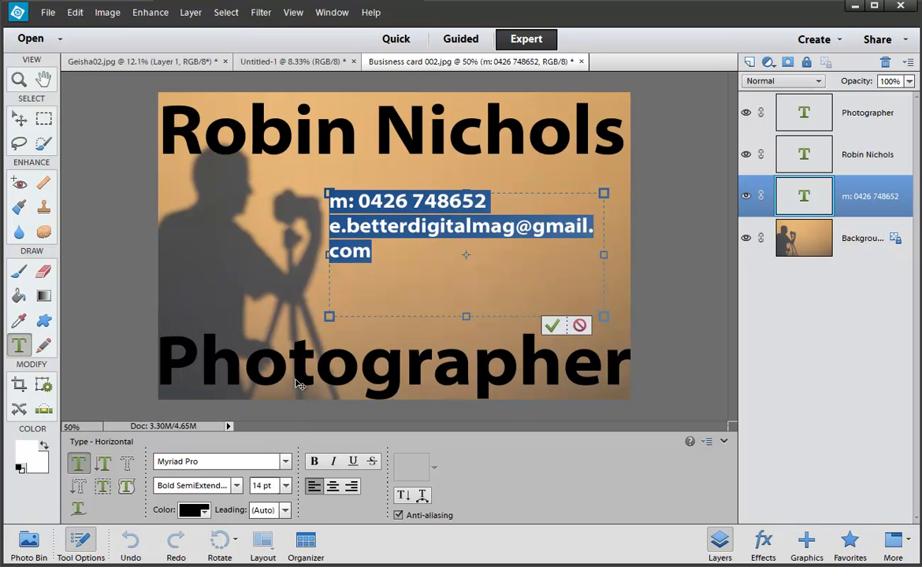
Step: Resize the text box so the address fits one line, lower it toward Photographer, and commit
left_click(605, 255)
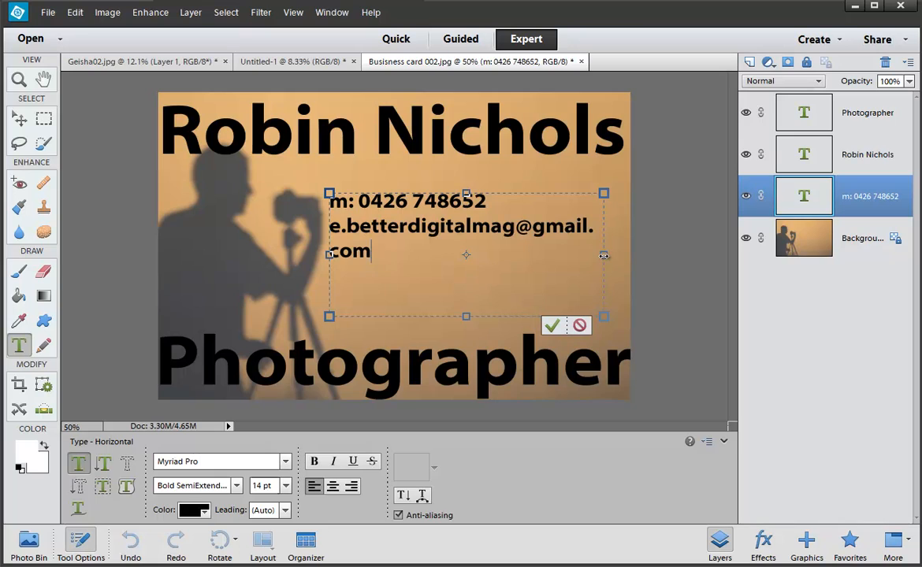
left_click_drag(604, 256, 623, 255)
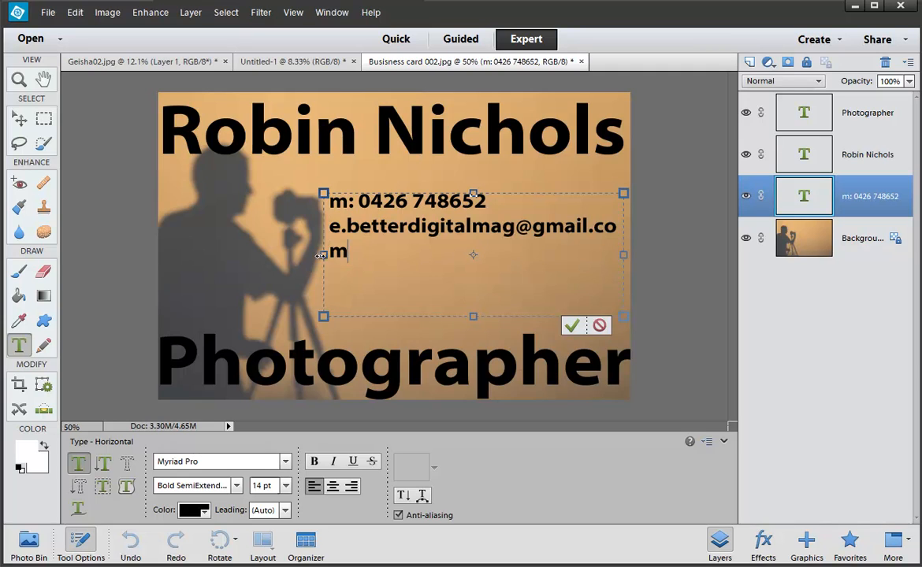
left_click_drag(327, 255, 309, 257)
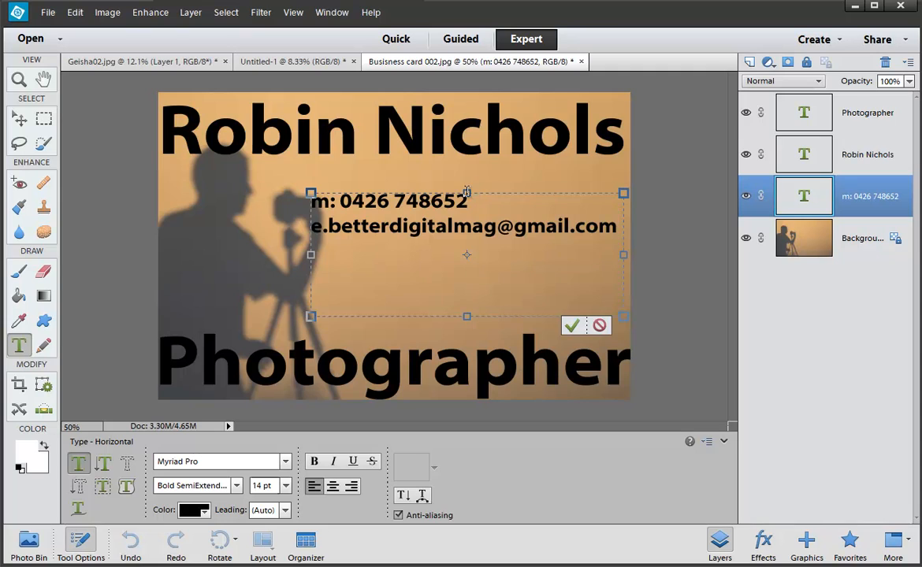
left_click_drag(467, 193, 469, 268)
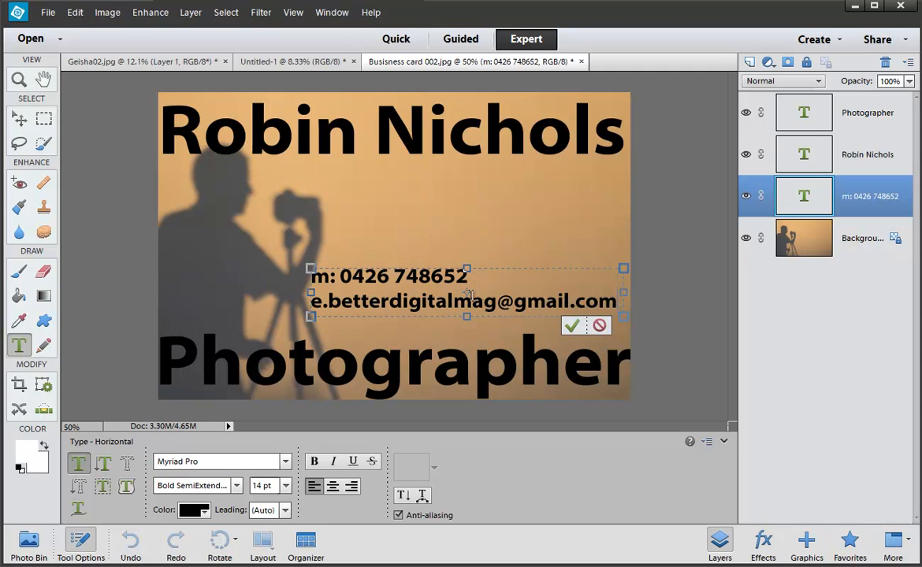
left_click(569, 325)
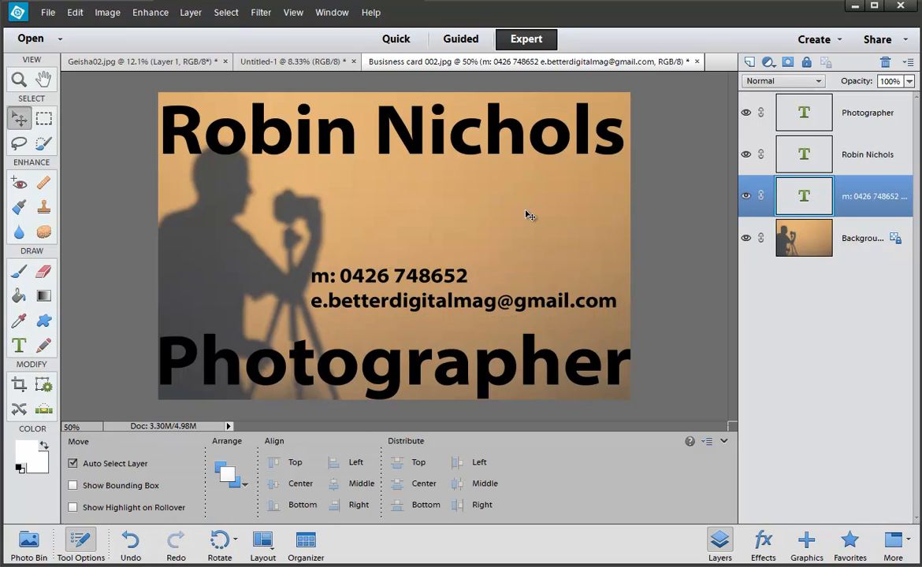
Step: Nudge the contact text slightly up and to the right
key("shift+Down")
key("shift+Down")
key("shift+Down")
key("shift+Down")
key("shift+Down")
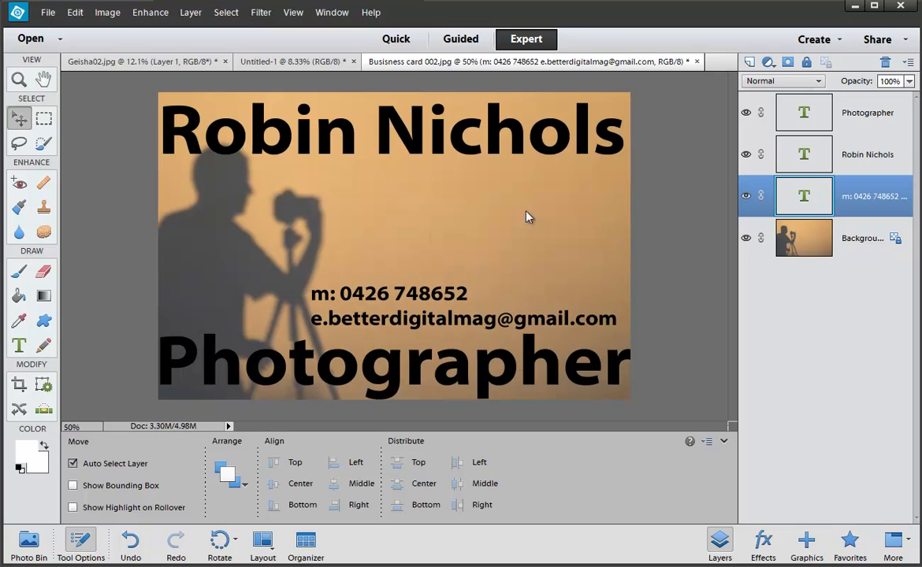
key("shift+Up")
key("shift+Right")
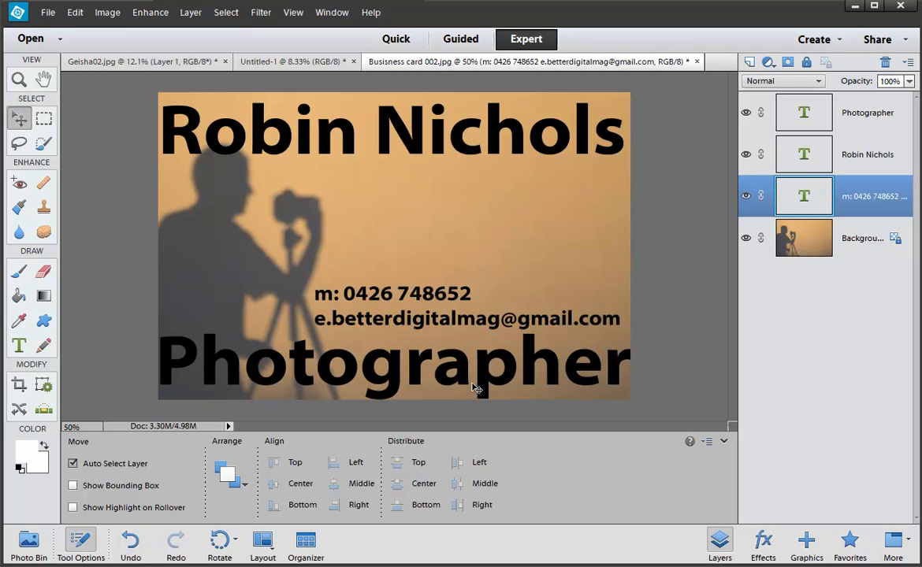
Step: Shrink Photographer to 46 pt and nudge it up and to the right
key("t")
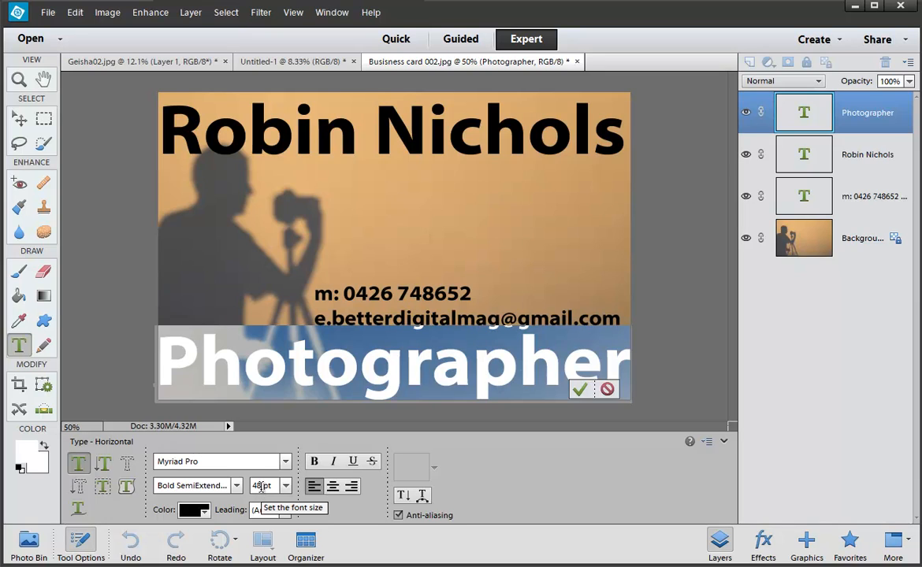
left_click_drag(261, 486, 248, 488)
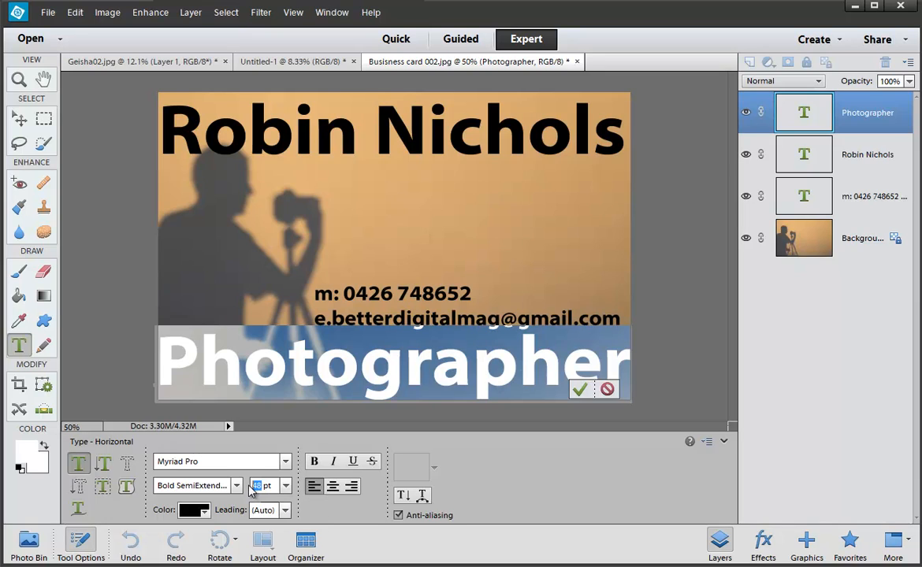
key("Down")
key("Down")
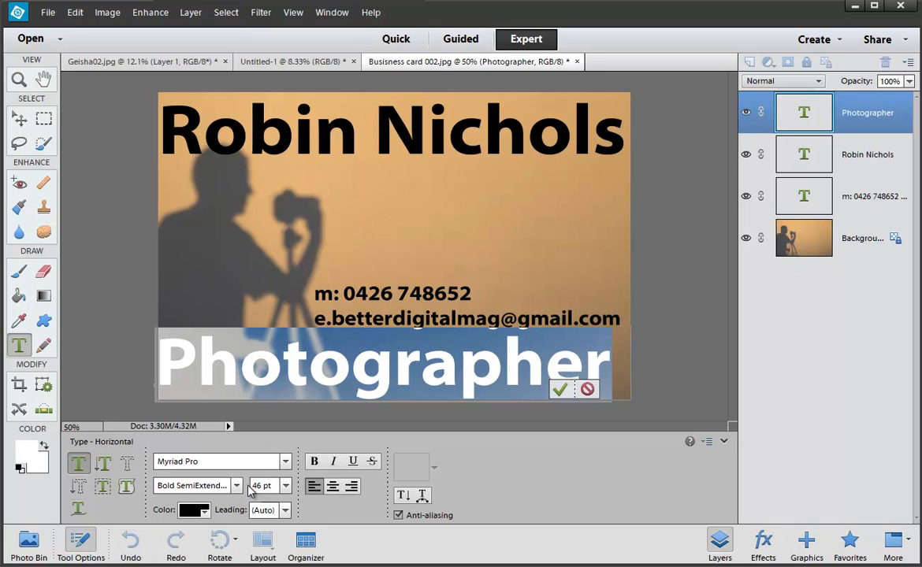
left_click(560, 389)
key("v")
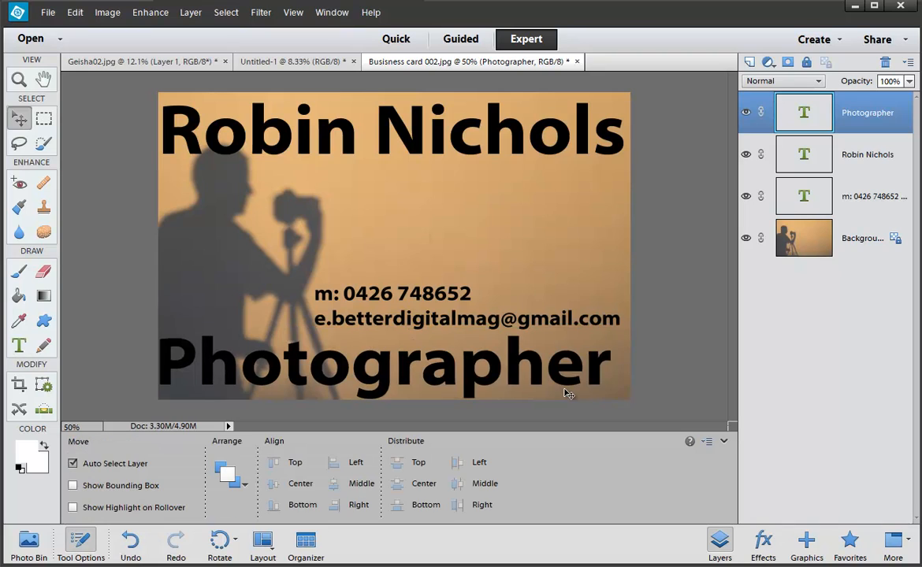
key("Right")
key("Right")
key("Right")
key("Right")
key("Right")
key("Right")
key("Right")
key("Right")
key("Right")
key("Right")
key("Right")
key("Right")
key("Right")
key("Right")
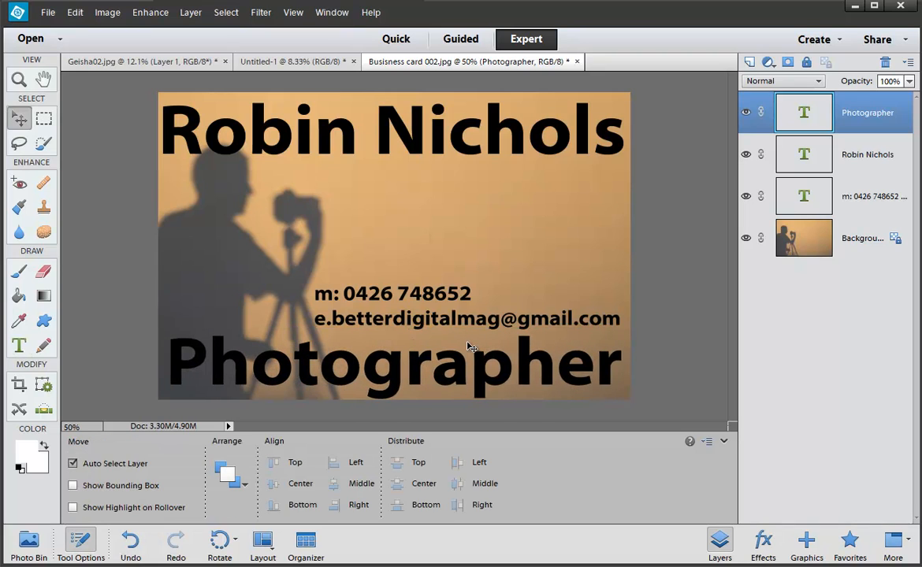
key("Up")
key("Up")
key("Up")
key("Up")
key("Up")
key("Up")
key("Up")
key("Up")
key("Up")
key("Up")
key("Up")
key("Up")
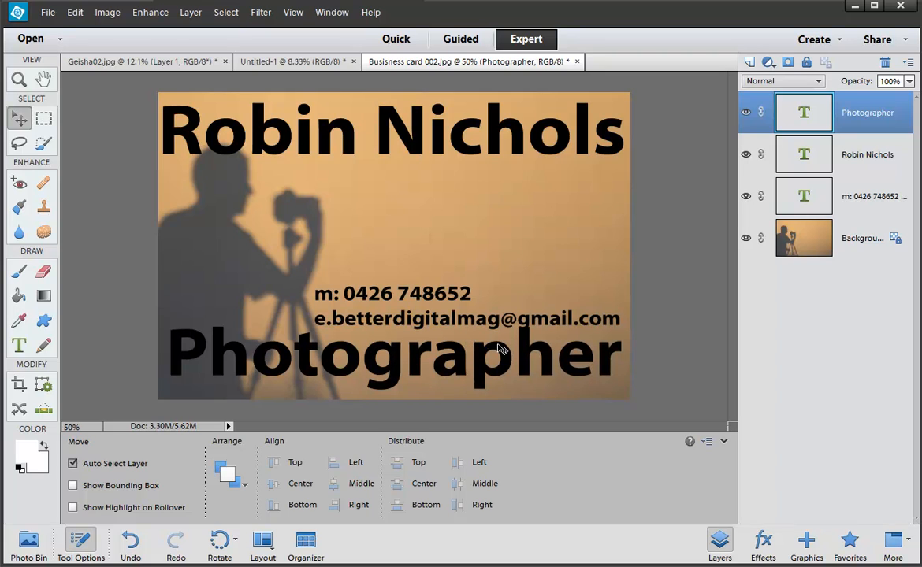
left_click(494, 326)
Step: Nudge the contact text down and to the right
key("Up")
key("Up")
key("Up")
key("Up")
key("Up")
key("Up")
key("Up")
key("Up")
key("Up")
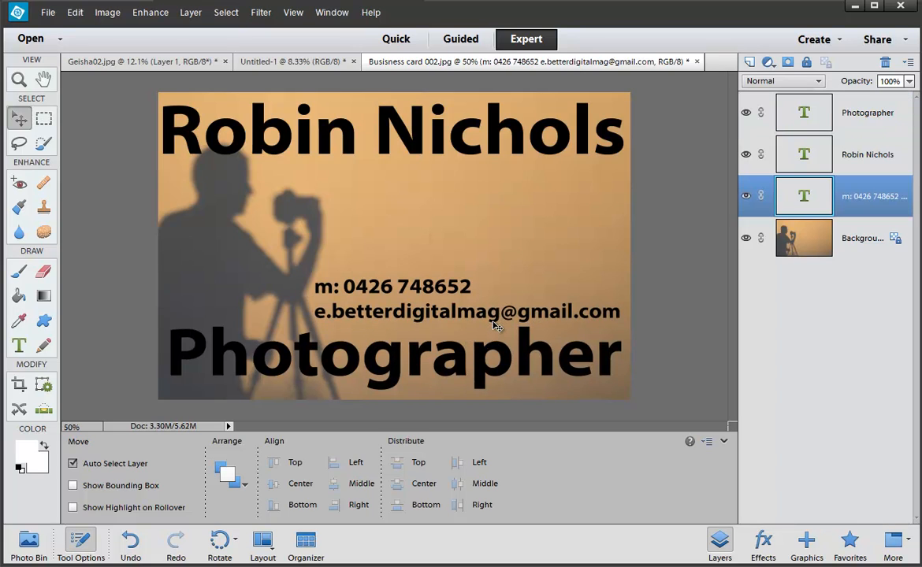
key("Down")
key("Down")
key("Down")
key("Right")
key("Right")
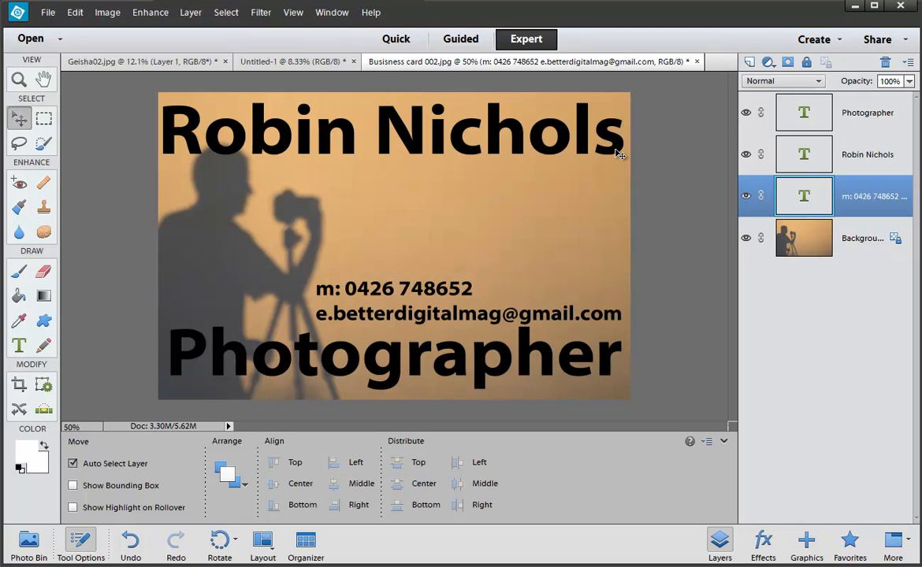
Step: Show the grid and rulers, then drag vertical guides onto the card, one near its left edge
key("ctrl+apostrophe")
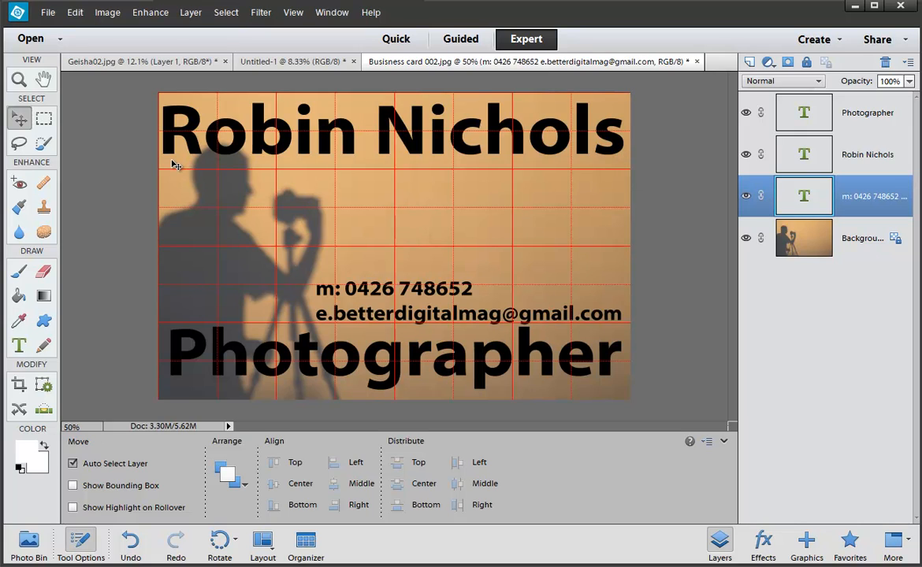
left_click(292, 12)
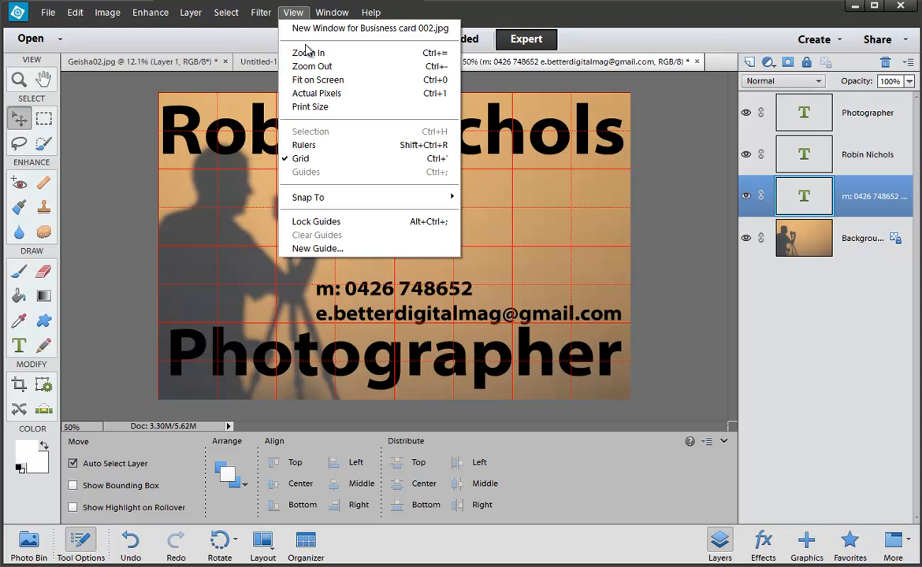
left_click(293, 143)
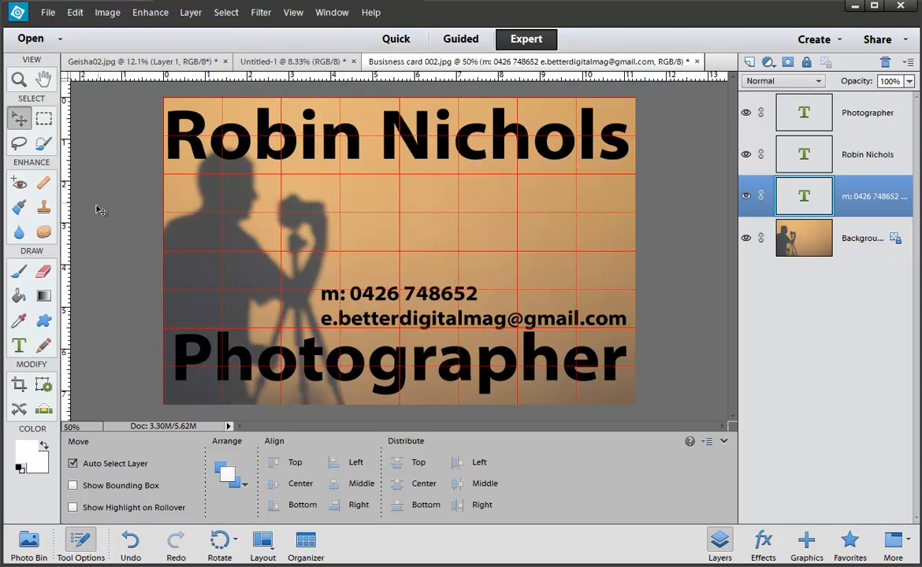
left_click_drag(69, 212, 627, 272)
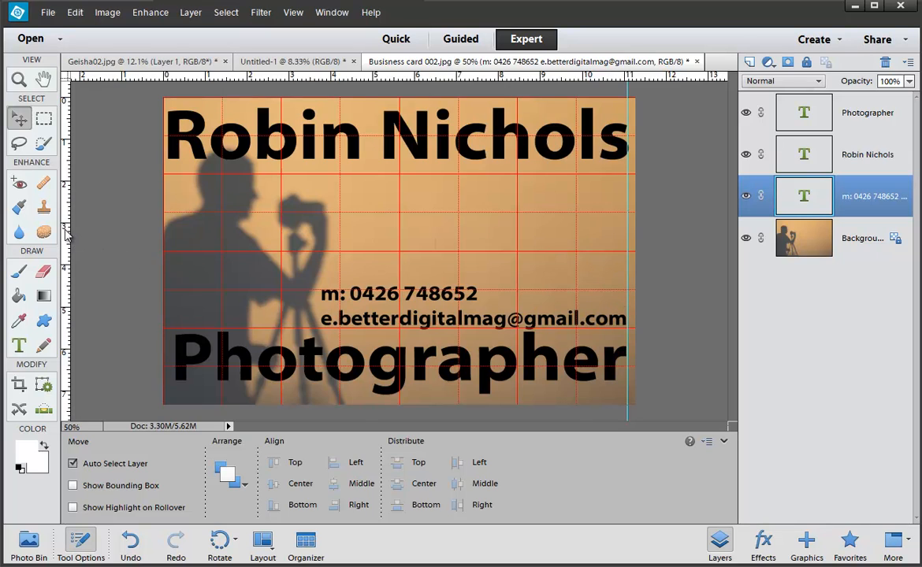
left_click_drag(66, 232, 175, 291)
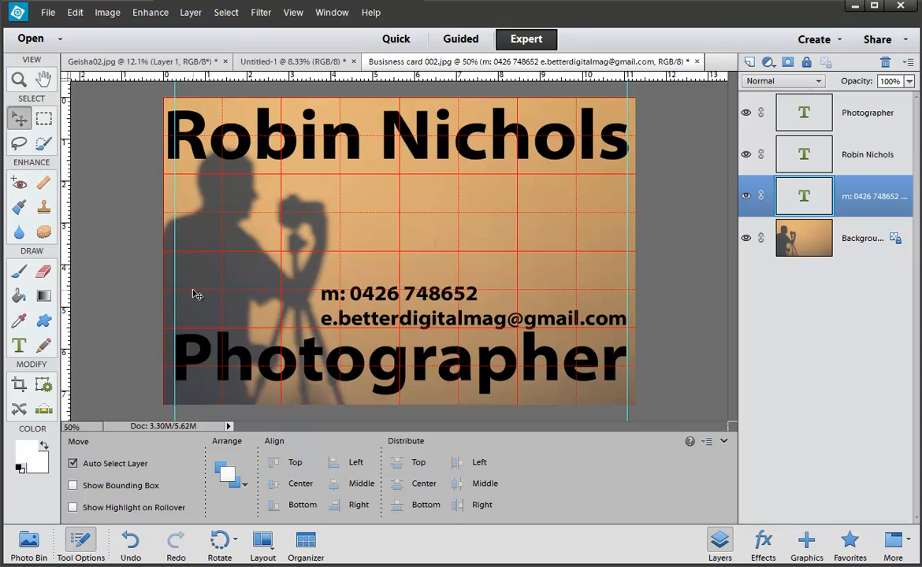
left_click(587, 156)
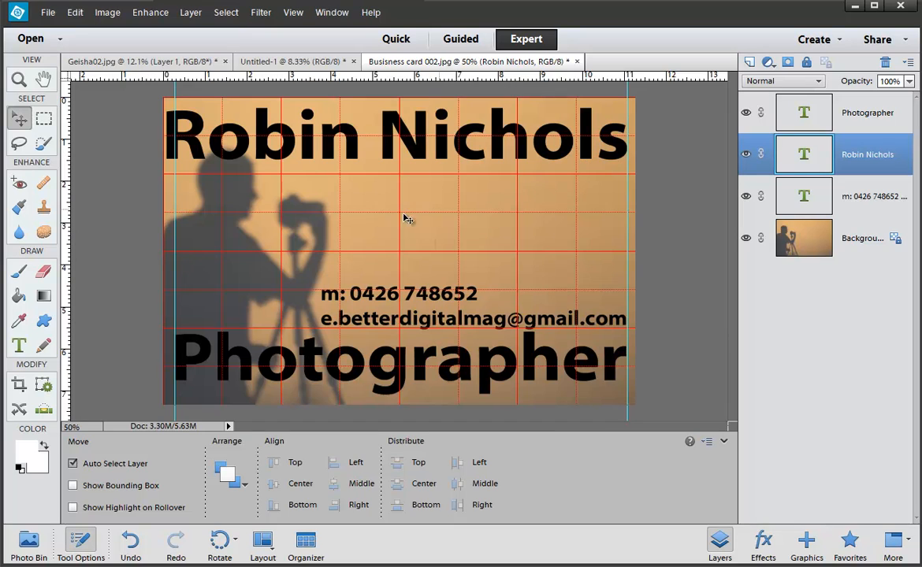
Step: Resize the name line to 47 pt and commit it
key("t")
triple_click(363, 147)
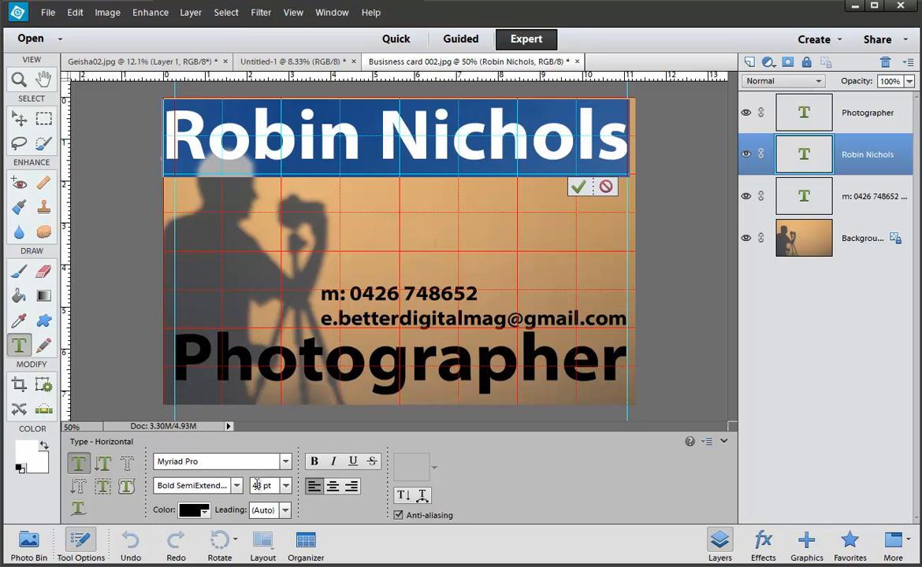
type("4")
key("Return")
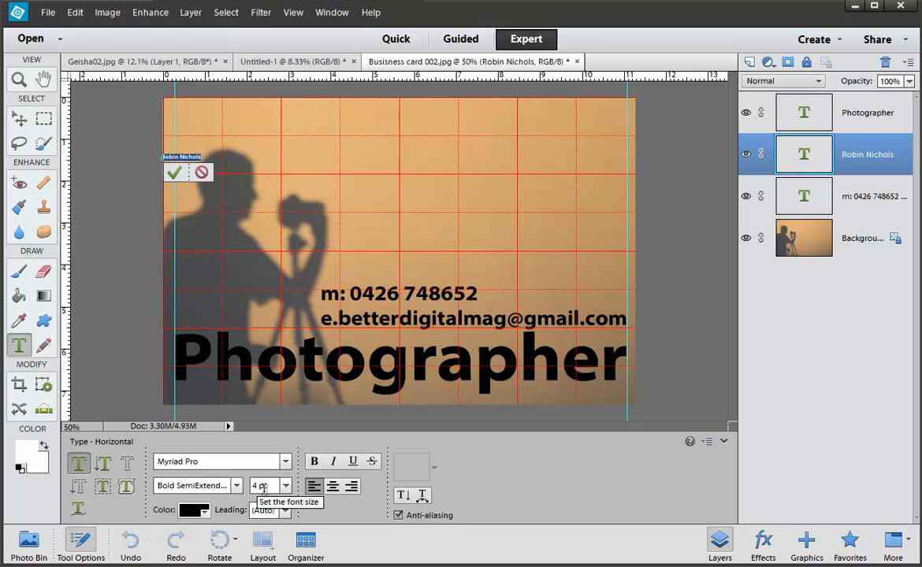
type("7")
key("Return")
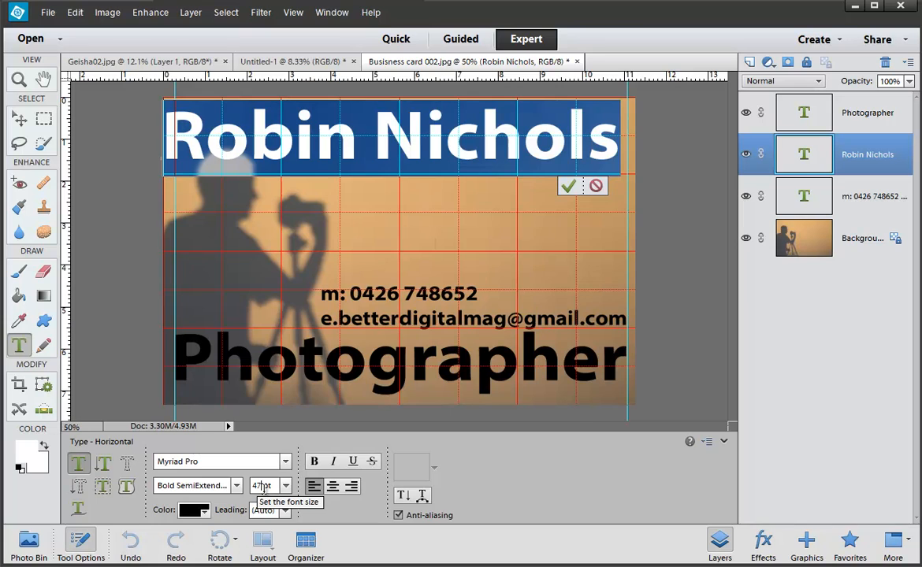
left_click(567, 186)
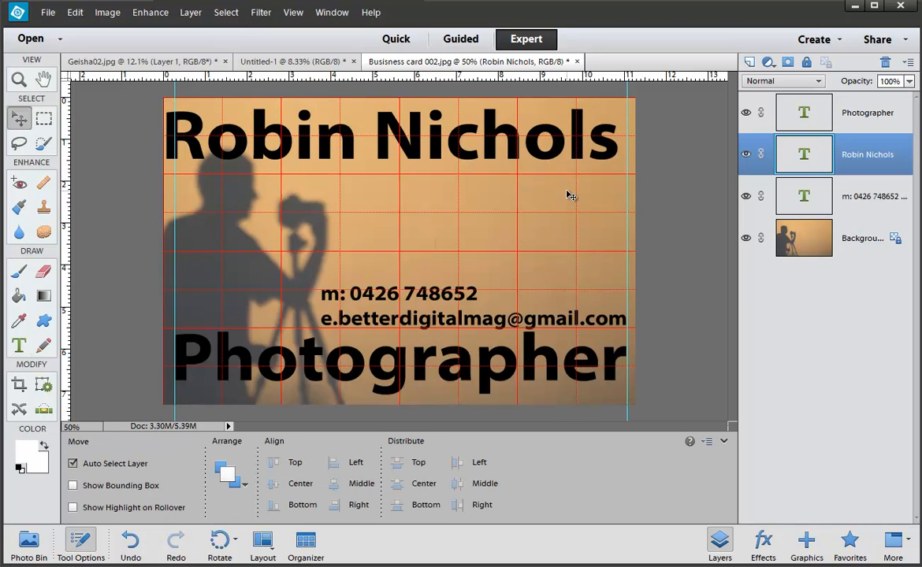
Step: Nudge the name line right and slightly down to sit between the guides
key("Right")
key("Right")
key("Right")
key("Right")
key("Right")
key("Right")
key("Right")
key("Right")
key("Right")
key("Right")
key("Right")
key("Right")
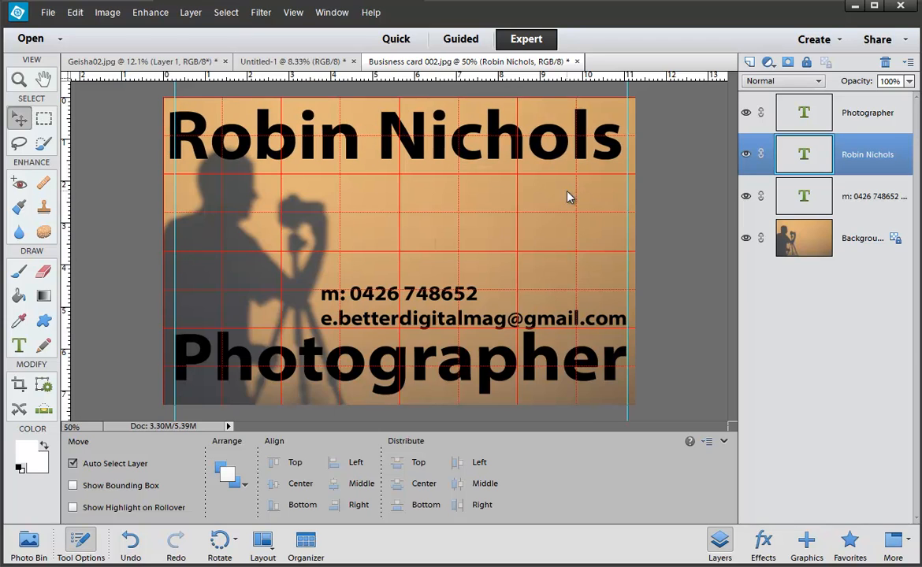
key("Right")
key("Right")
key("Right")
key("Right")
key("Right")
key("Right")
key("Right")
key("Right")
key("Right")
key("Right")
key("Right")
key("Right")
key("Right")
key("Right")
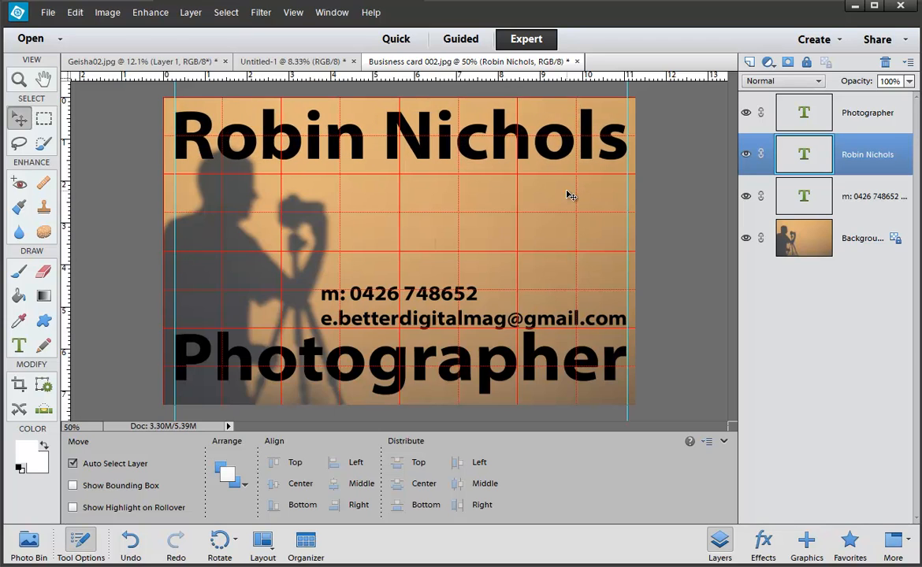
key("shift+Down")
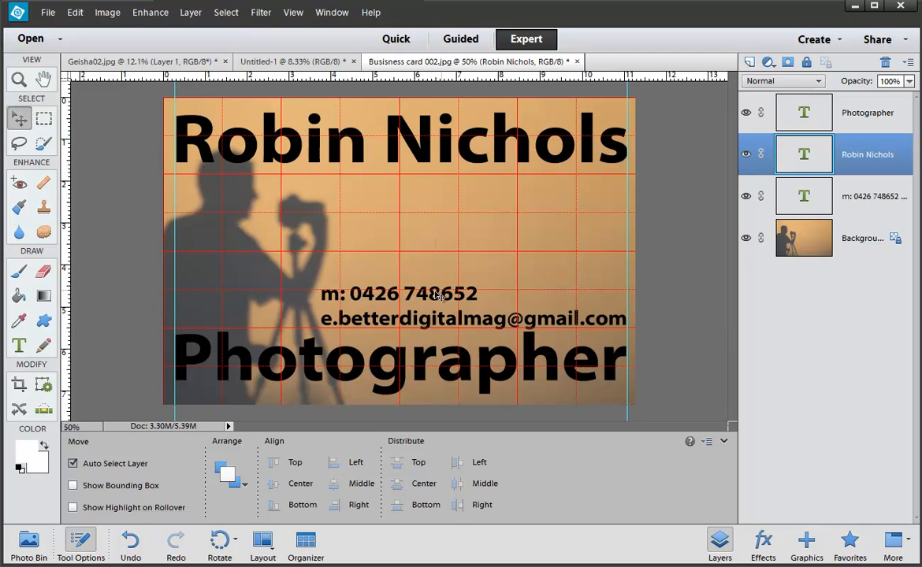
Step: Right-align the phone and e-mail lines and nudge the block slightly left
left_click(384, 299)
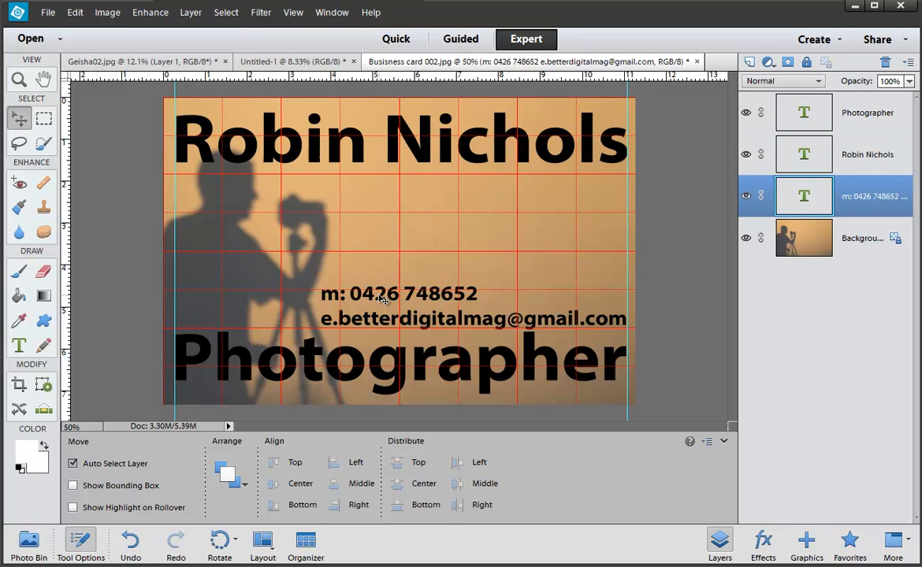
double_click(381, 298)
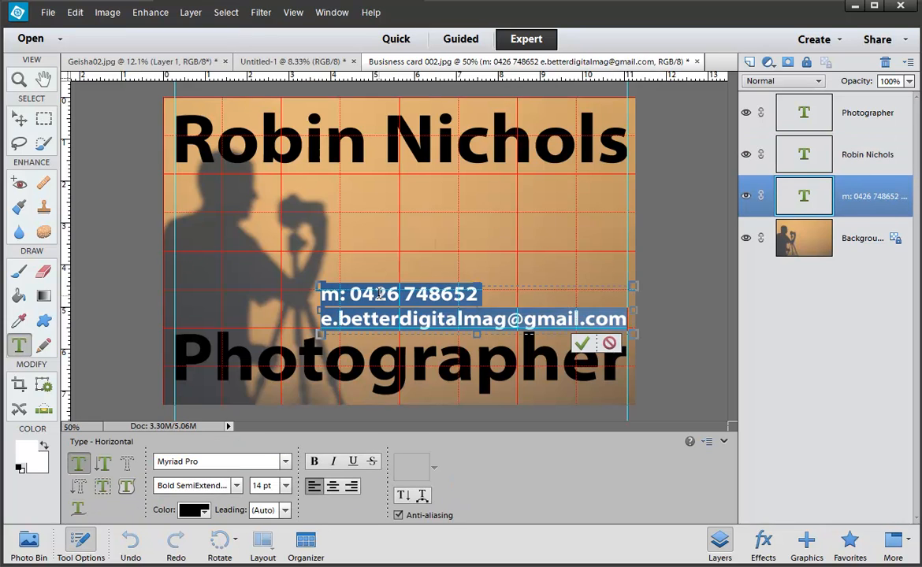
left_click(355, 488)
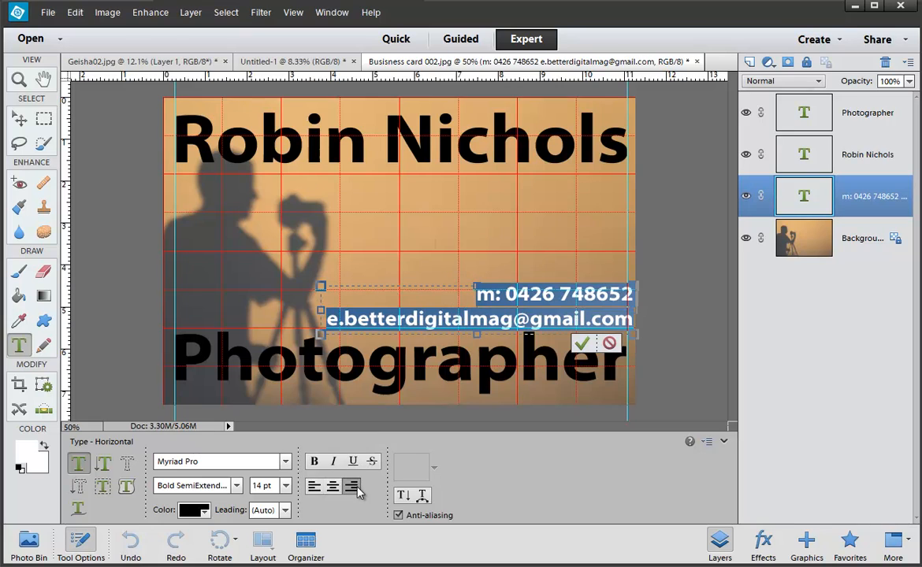
left_click(581, 343)
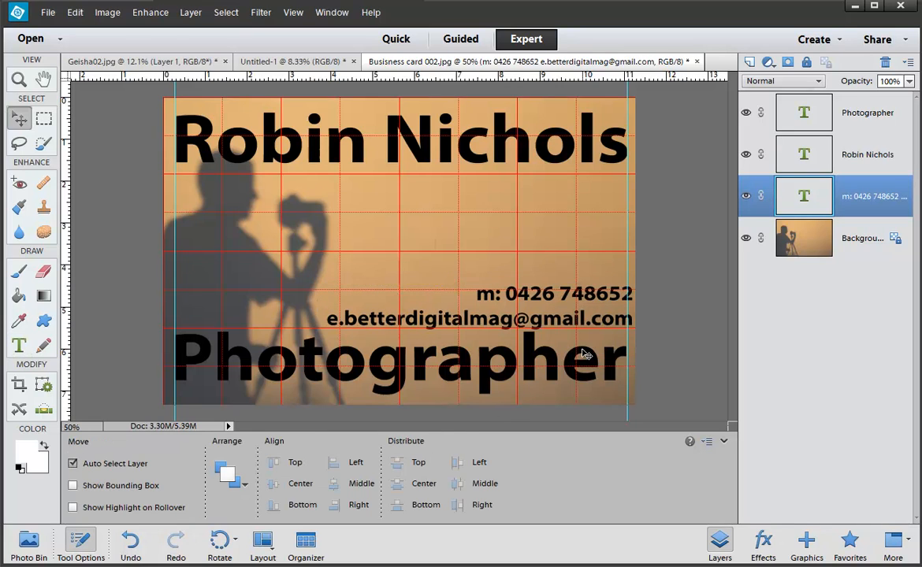
key("Left")
key("Left")
key("Left")
key("Left")
key("Left")
key("Left")
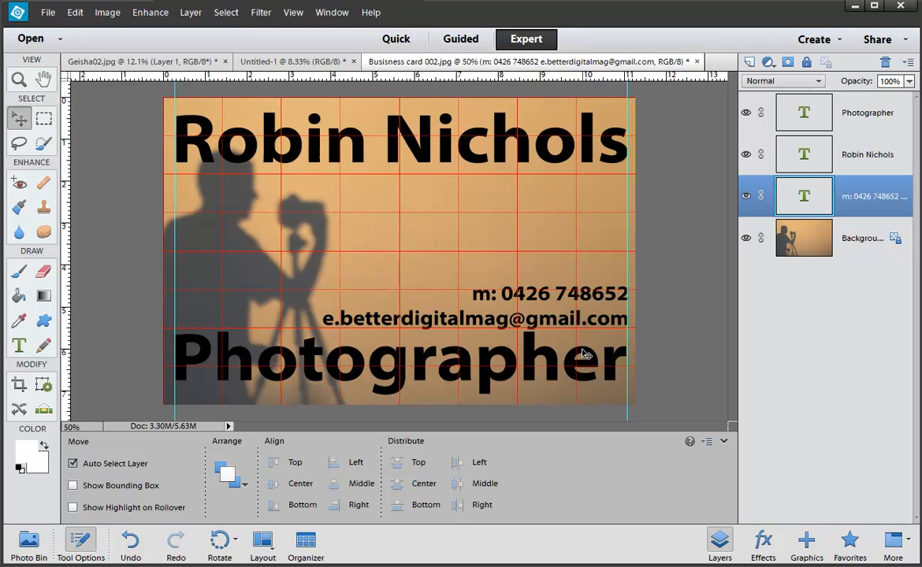
Step: Hide the grid and guides and check the whole card at 50% zoom
left_click(674, 352)
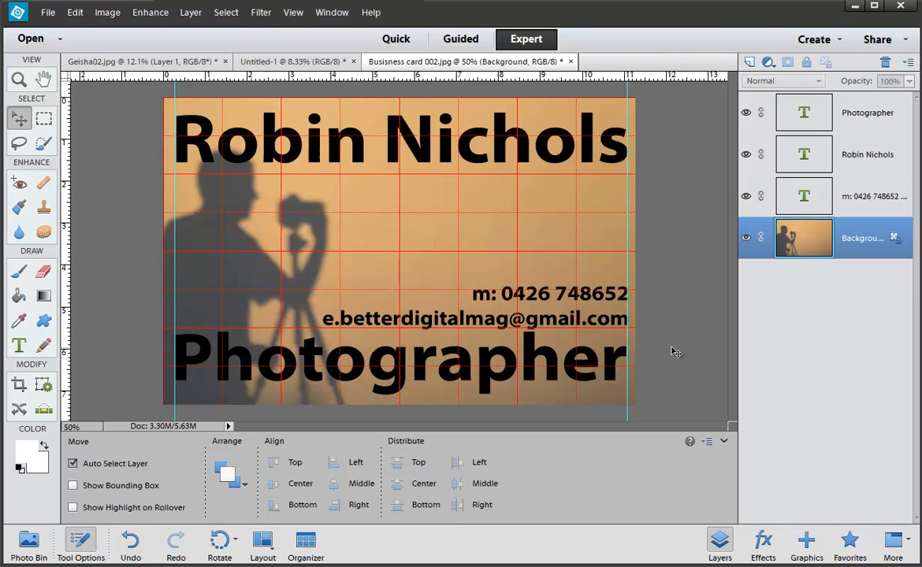
key("ctrl+h")
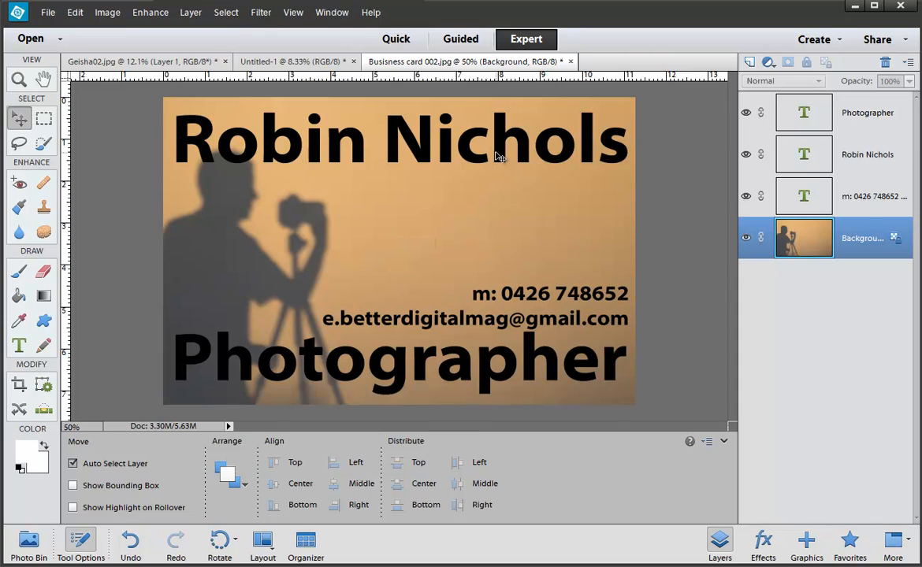
key("ctrl+minus")
key("ctrl+minus")
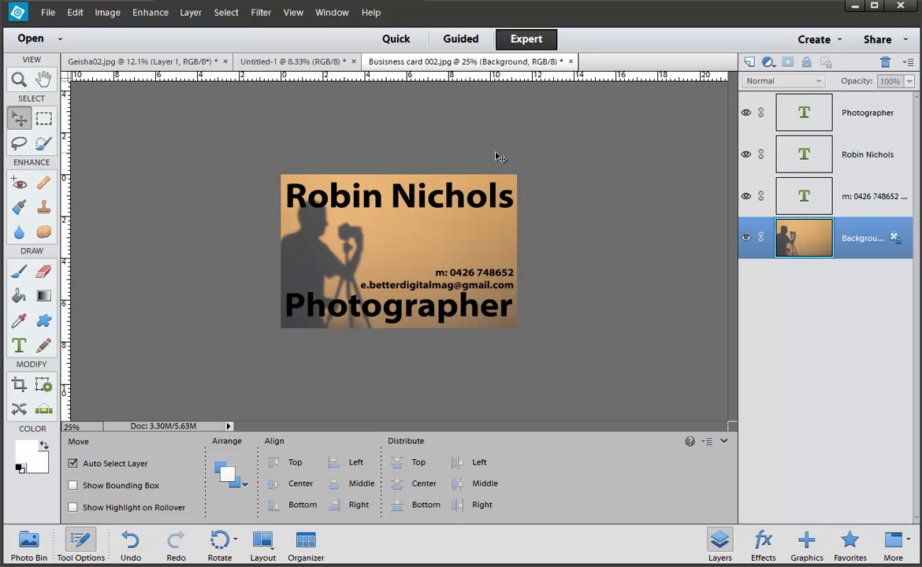
key("ctrl+plus")
key("ctrl+plus")
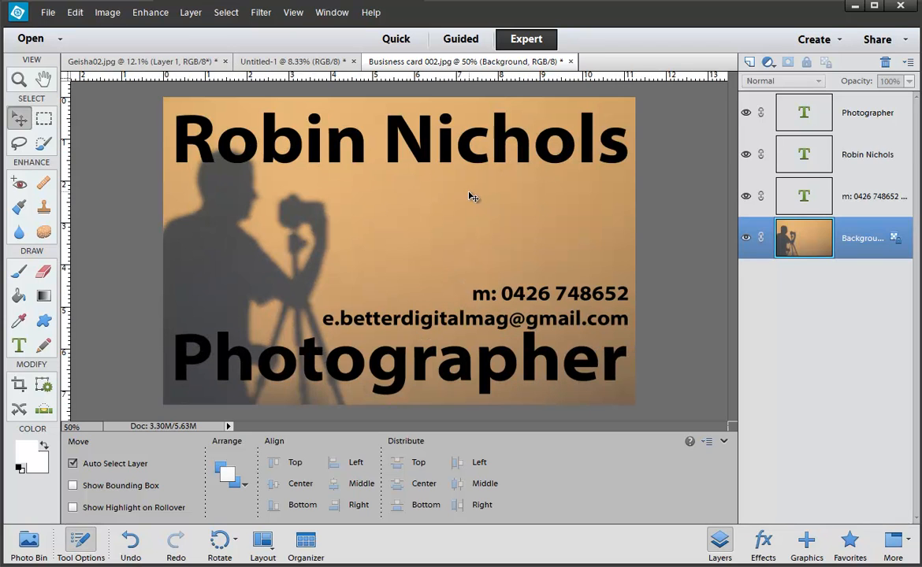
Step: Make the name line red
double_click(428, 146)
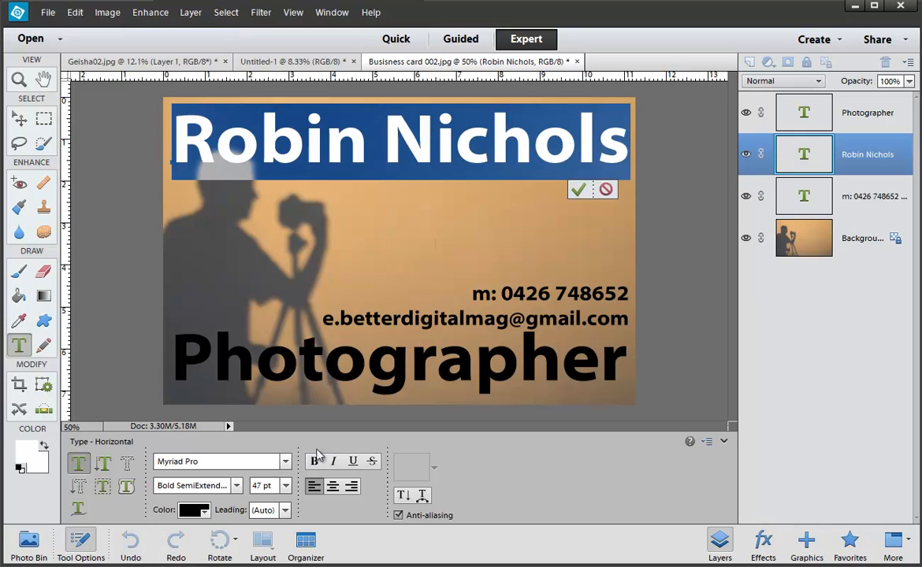
left_click(192, 511)
left_click(113, 420)
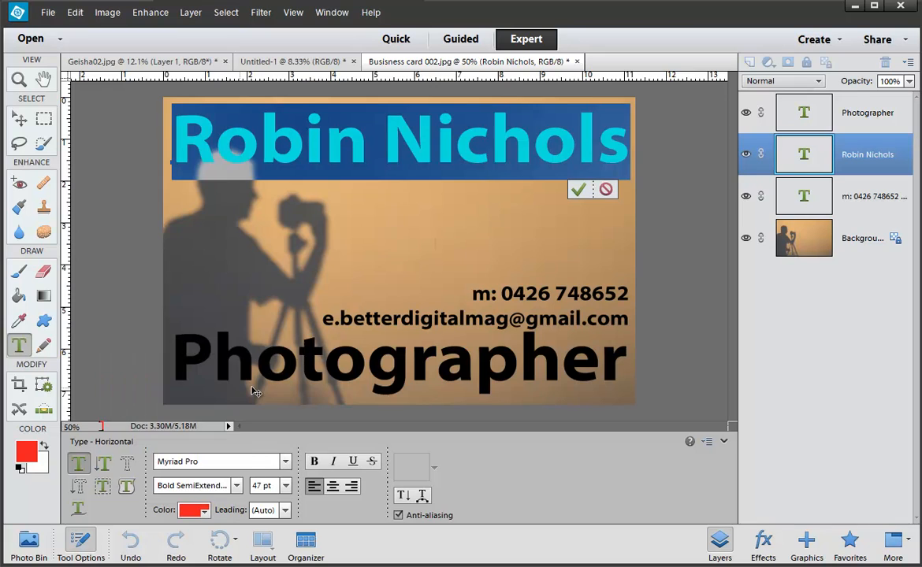
left_click(577, 192)
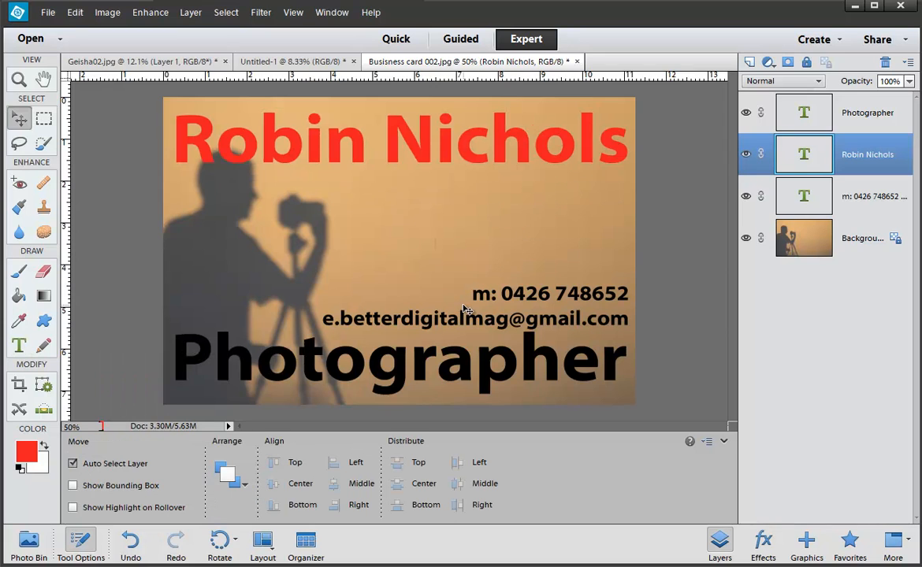
Step: Make the word Photographer red
double_click(445, 354)
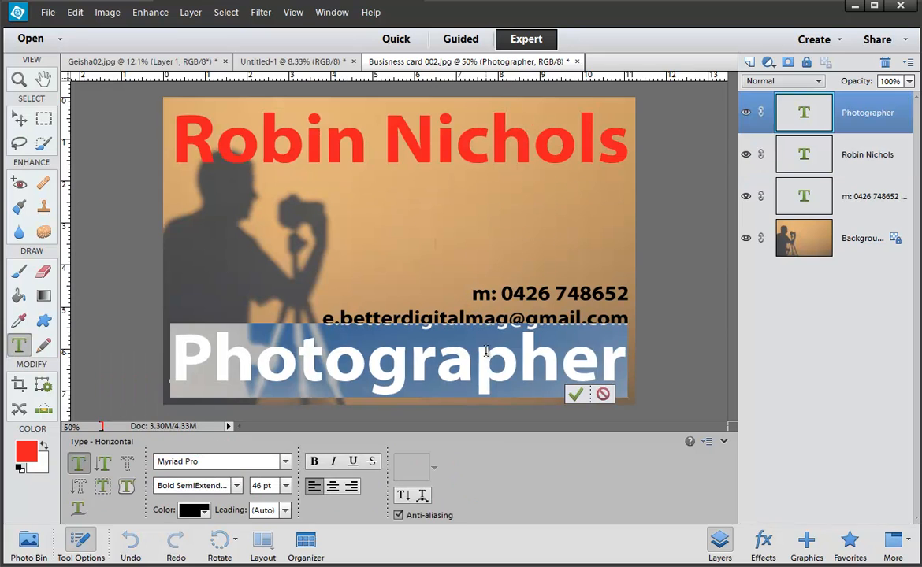
left_click(190, 510)
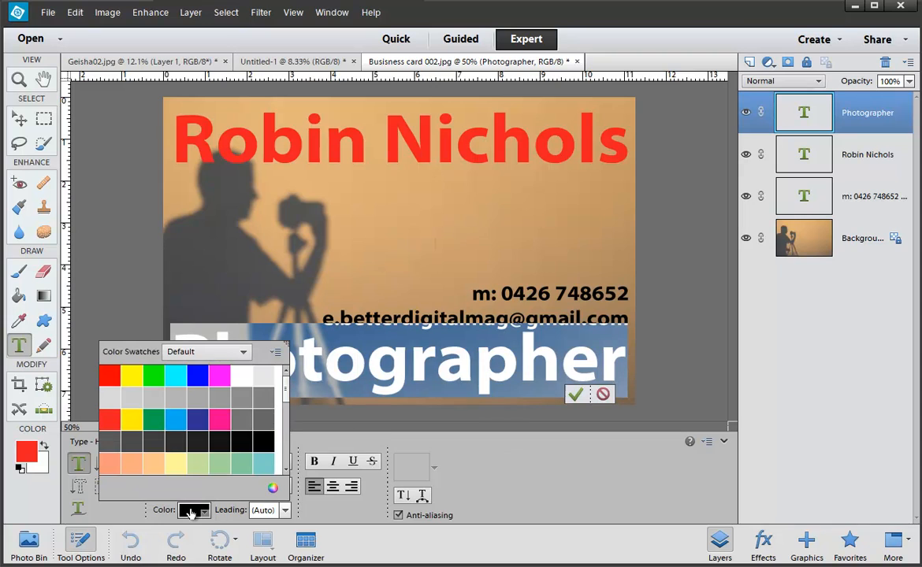
left_click(111, 418)
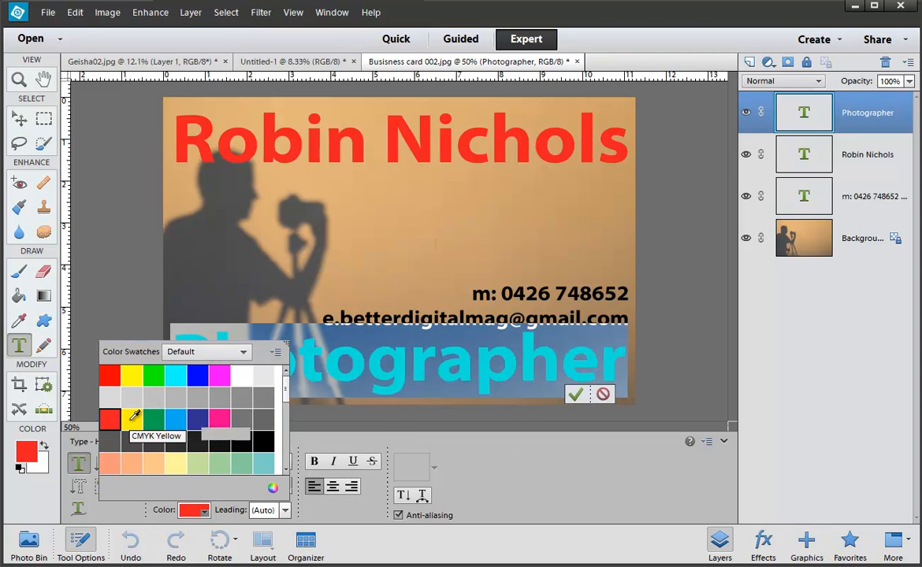
left_click(575, 394)
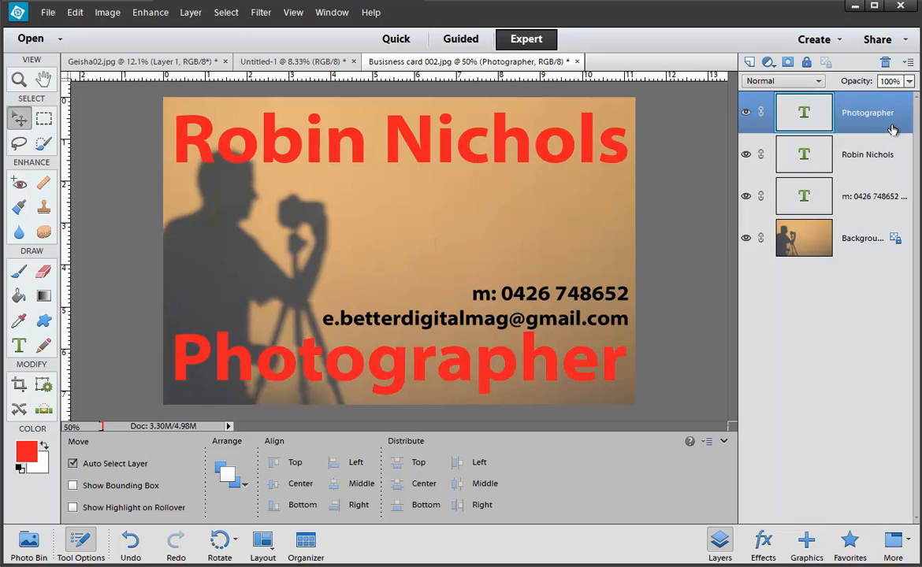
Step: Give Photographer a drop shadow and a first bevel style
left_click(762, 542)
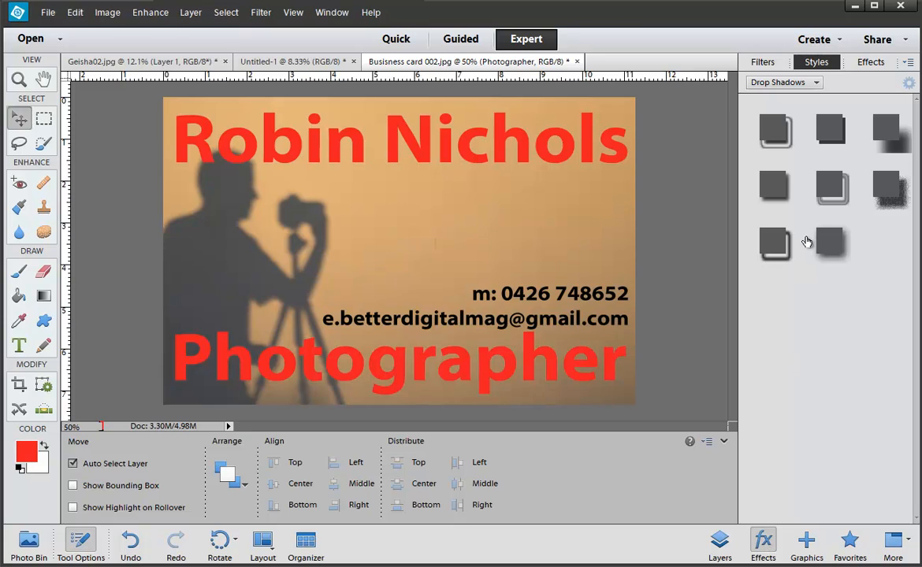
left_click(769, 188)
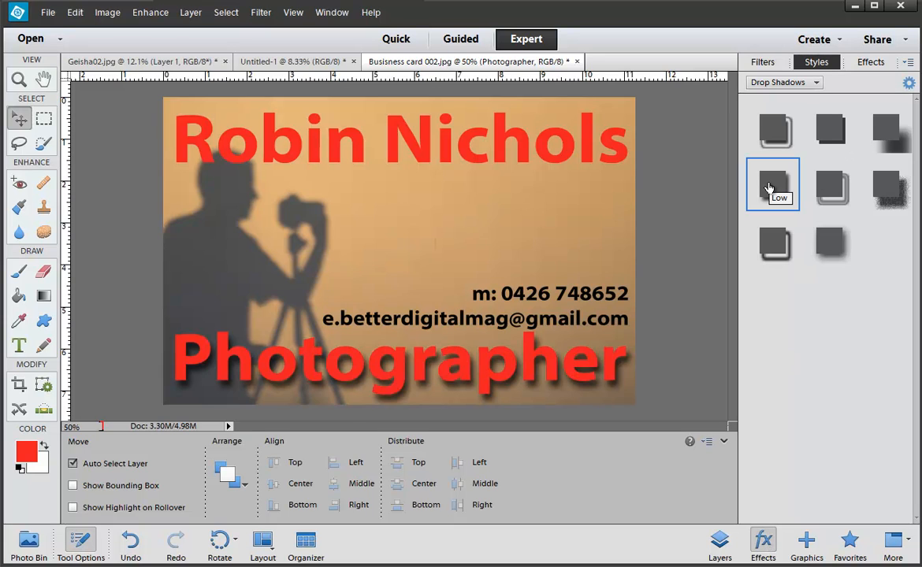
left_click(796, 83)
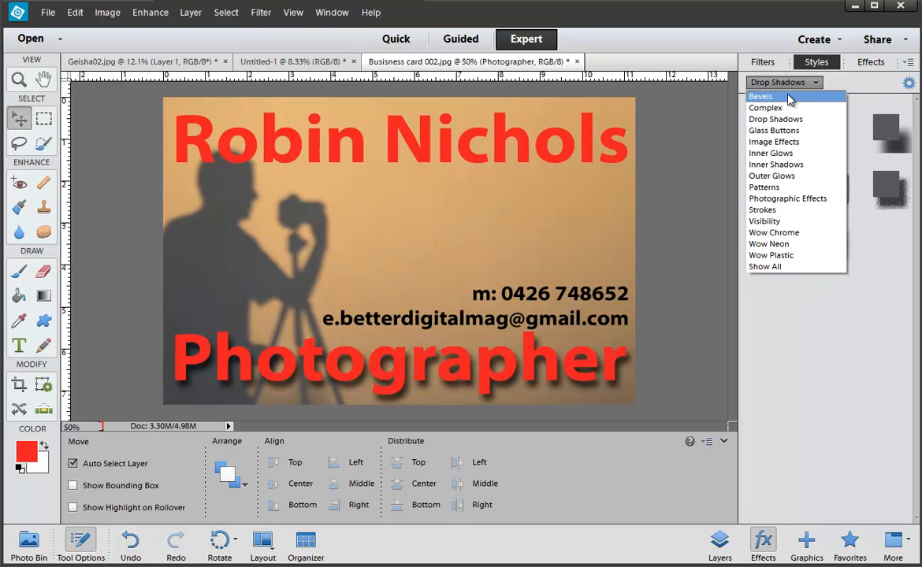
left_click(787, 97)
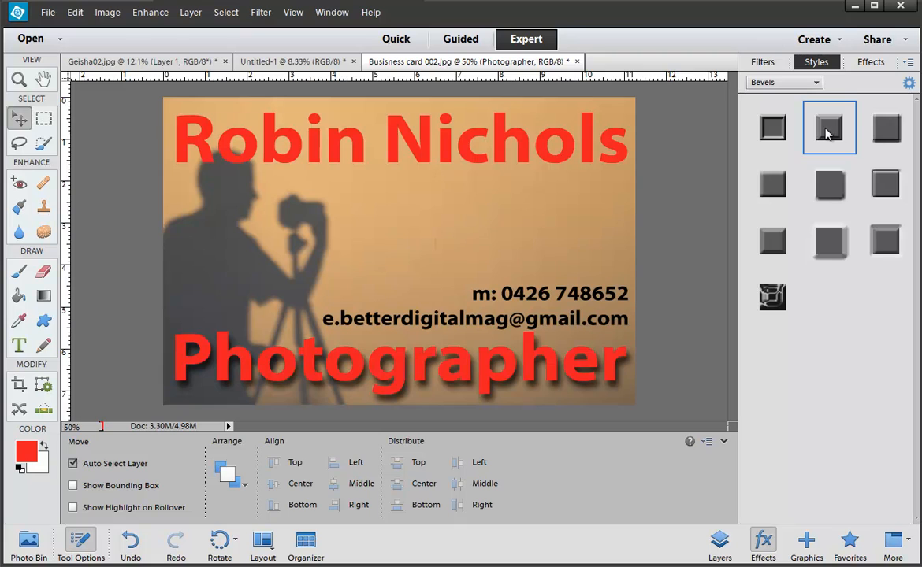
left_click(828, 134)
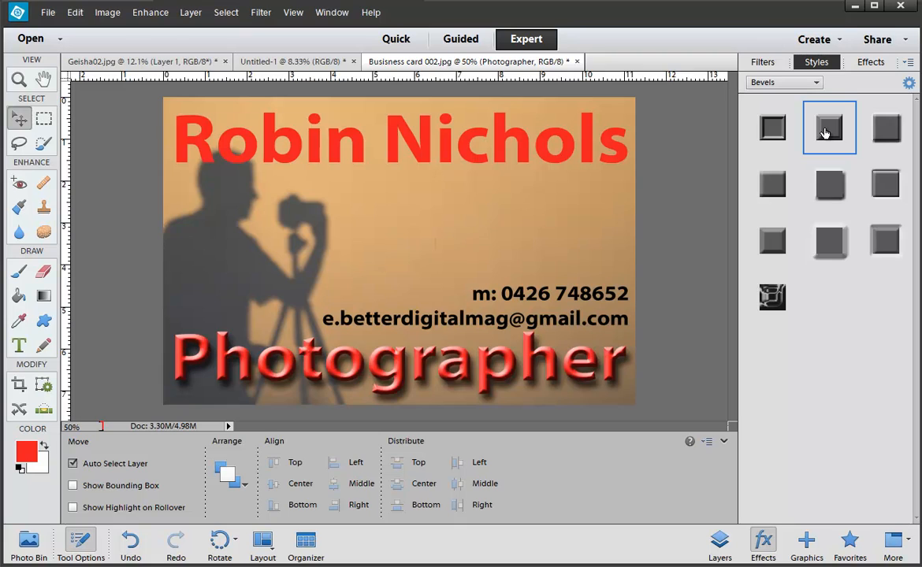
Step: Try several bevels, settle on Simple Inner, and open Photographer's style settings
left_click(888, 130)
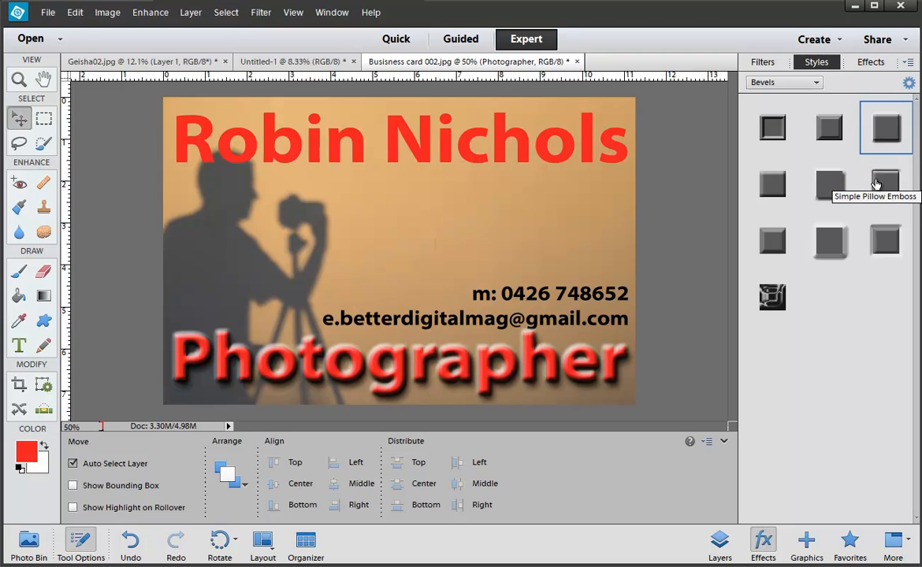
left_click(875, 183)
left_click(834, 189)
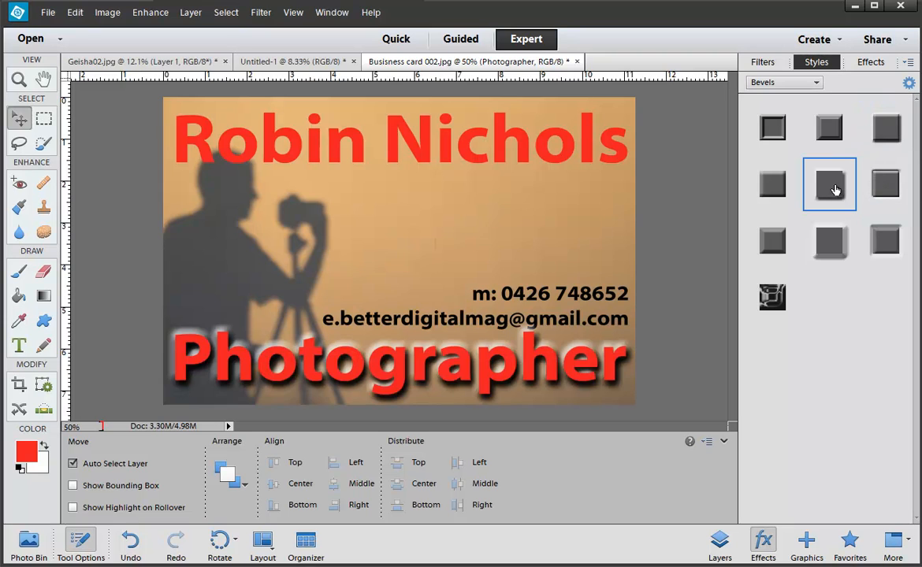
left_click(885, 241)
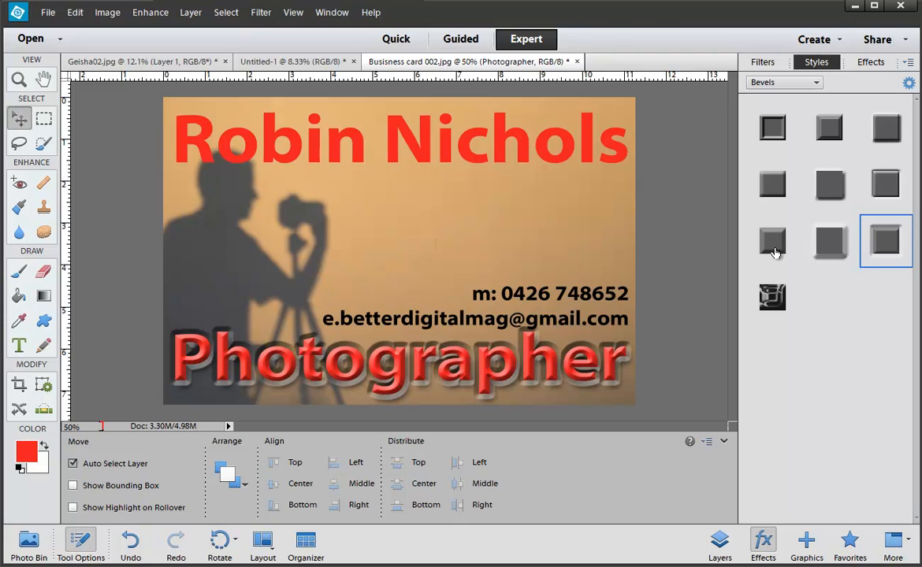
left_click(775, 252)
left_click(774, 186)
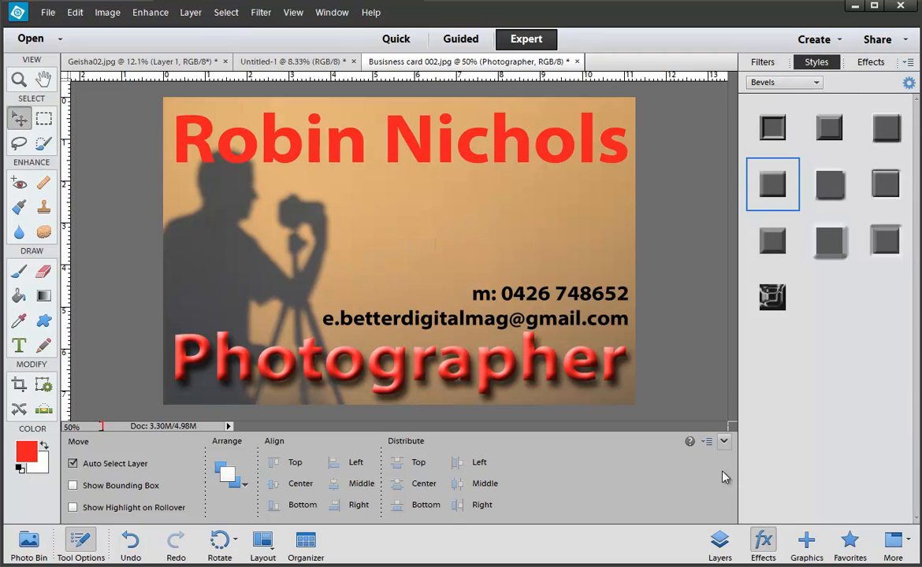
left_click(719, 540)
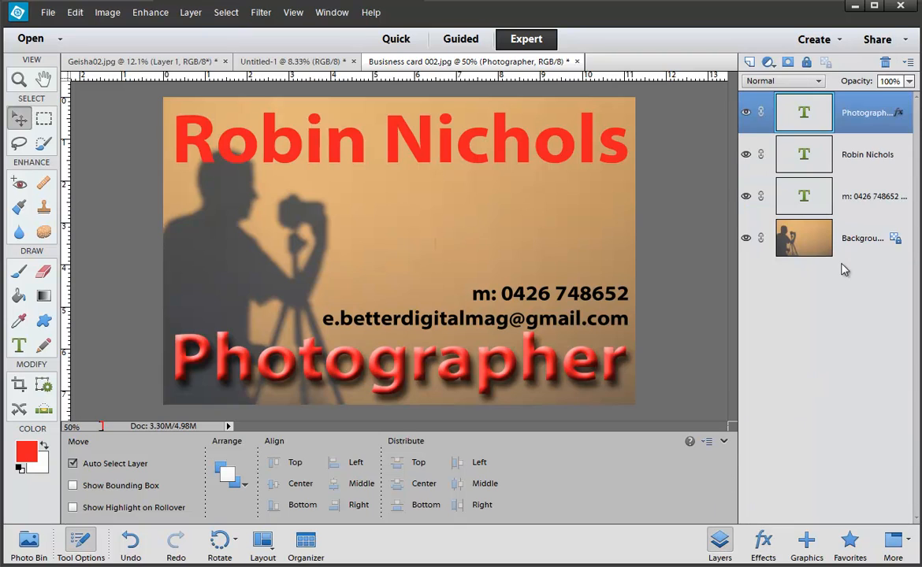
double_click(897, 114)
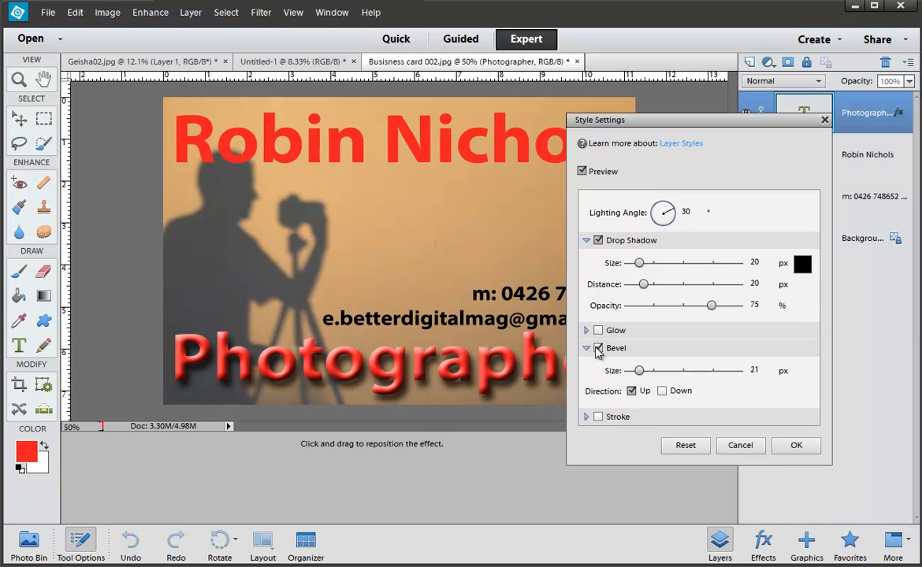
Step: Set Photographer's bevel size to 6 and drop shadow to size 13, distance 12
left_click(598, 349)
left_click(598, 348)
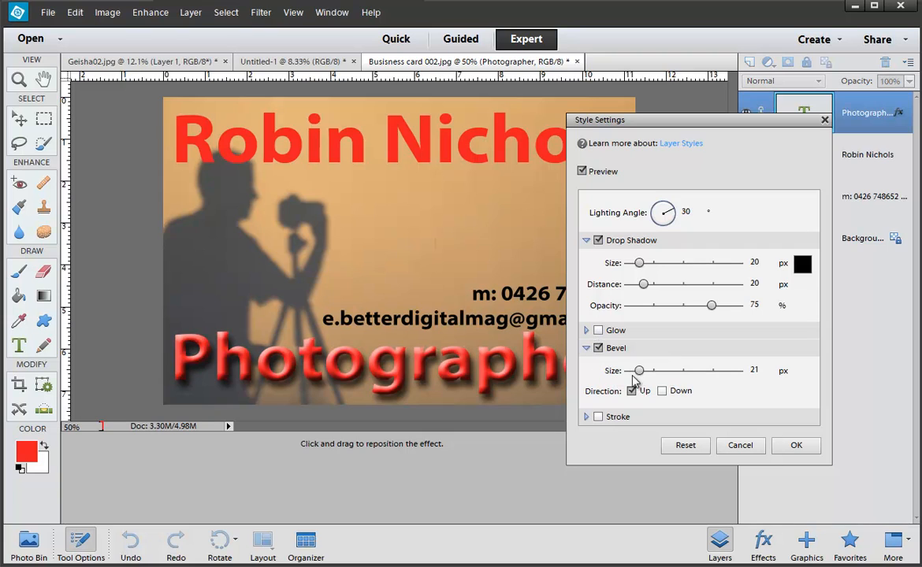
left_click_drag(638, 370, 635, 378)
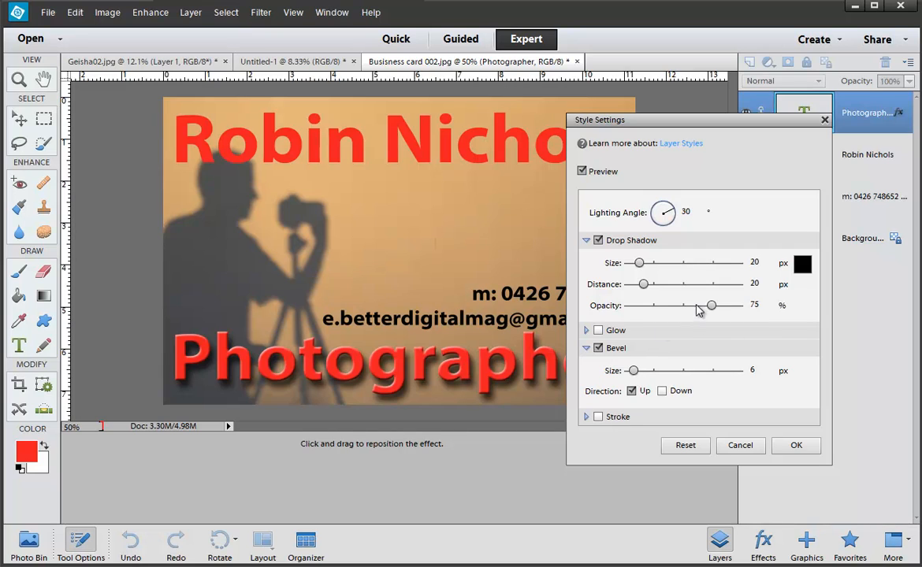
mouse_move(643, 284)
left_mouse_down()
mouse_move(630, 290)
mouse_move(639, 264)
mouse_move(639, 275)
left_mouse_up()
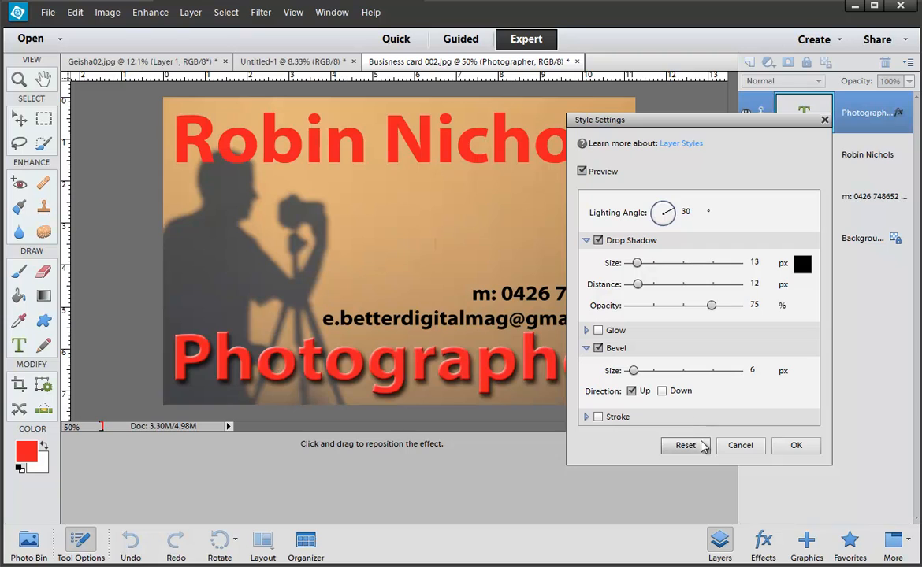
left_click(794, 446)
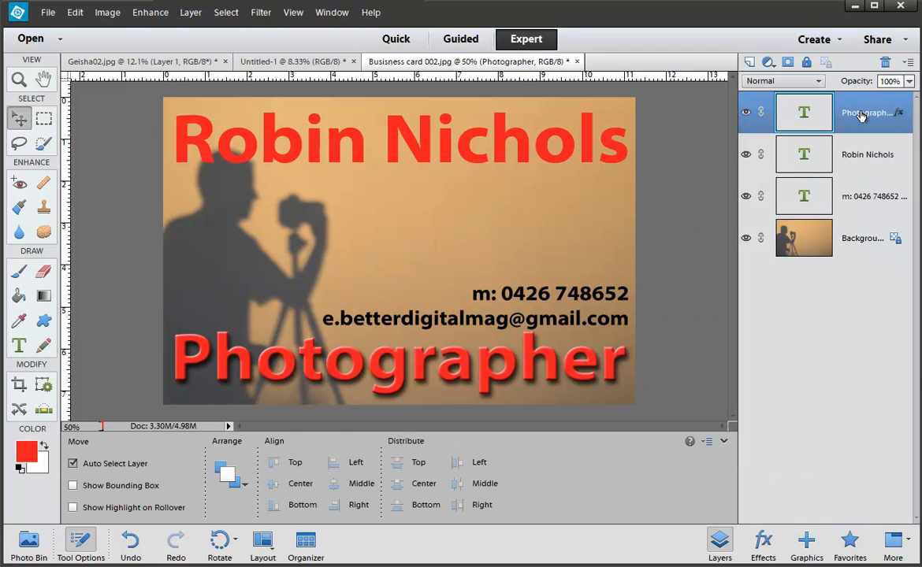
Step: Copy Photographer's layer style and paste it onto the name text layer
right_click(860, 117)
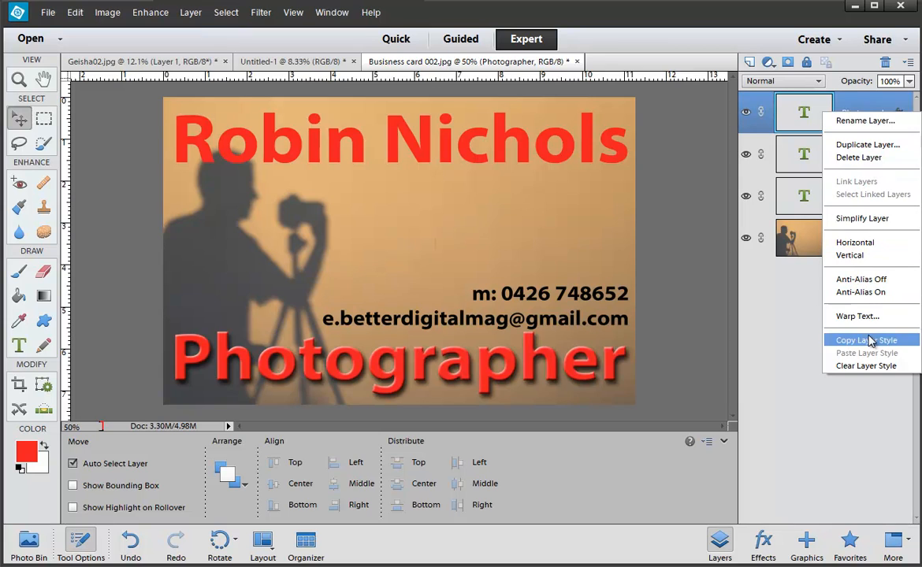
left_click(867, 340)
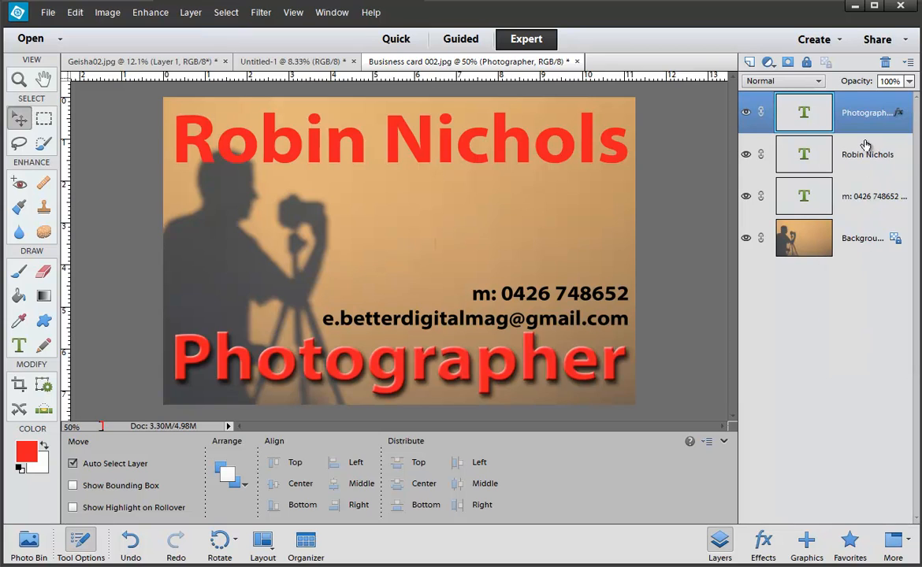
left_click(843, 196)
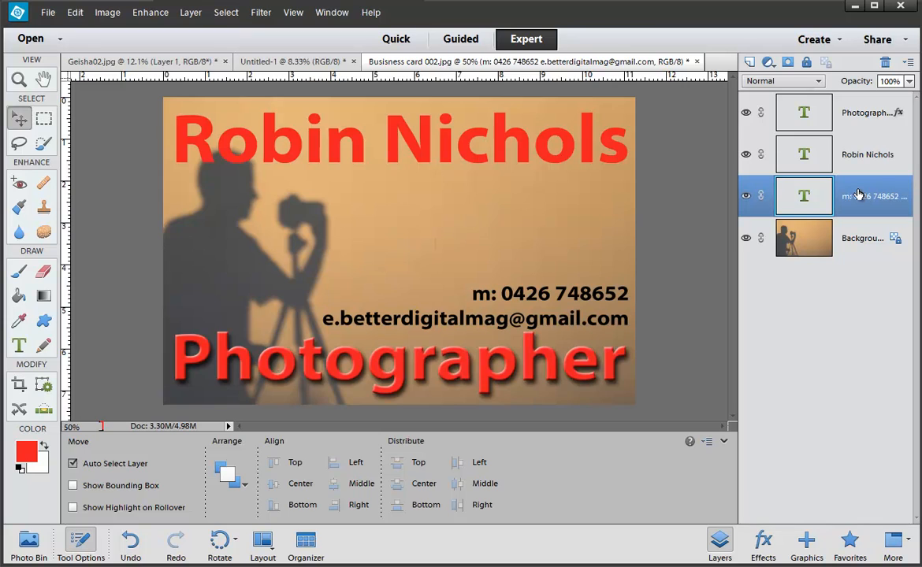
right_click(824, 154)
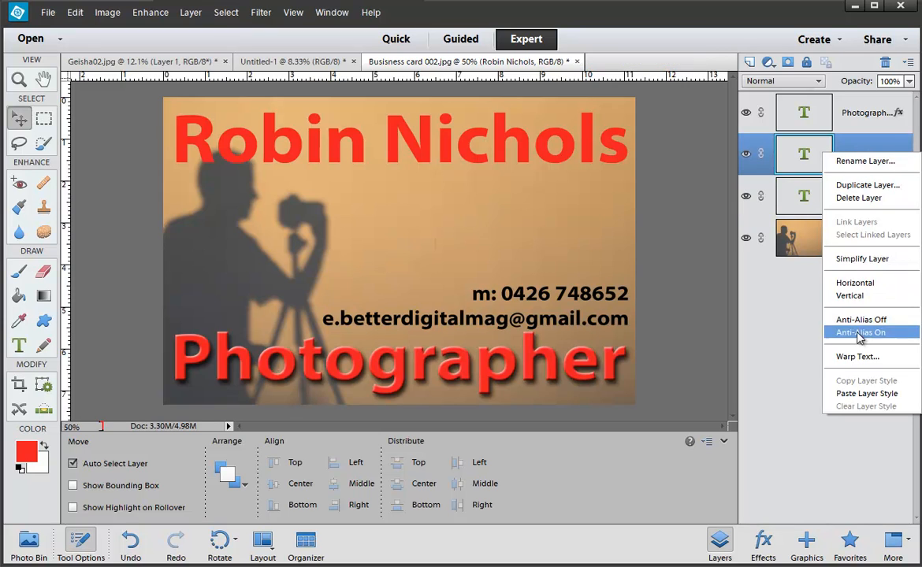
left_click(867, 394)
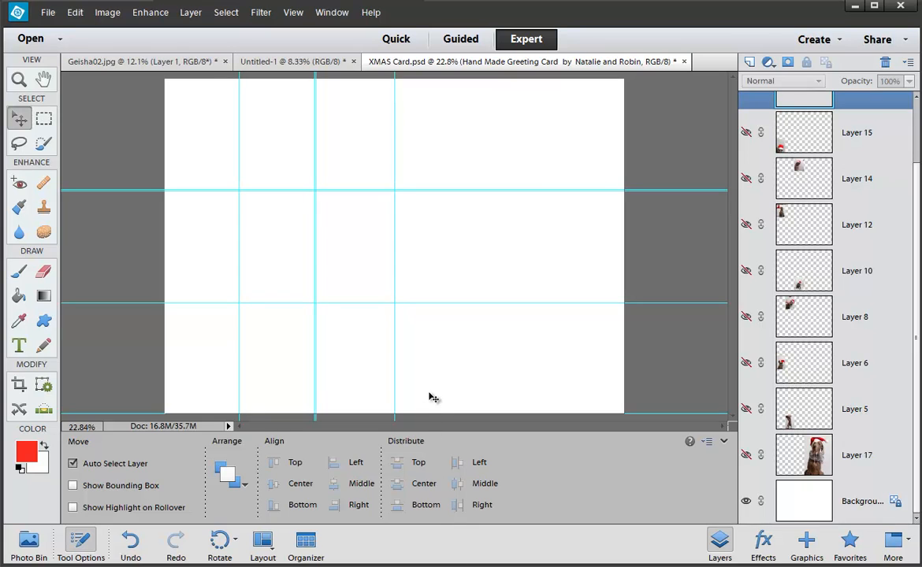
Step: On the XMAS Card, hide the guides, show the grid, and open Preferences
key("ctrl+semicolon")
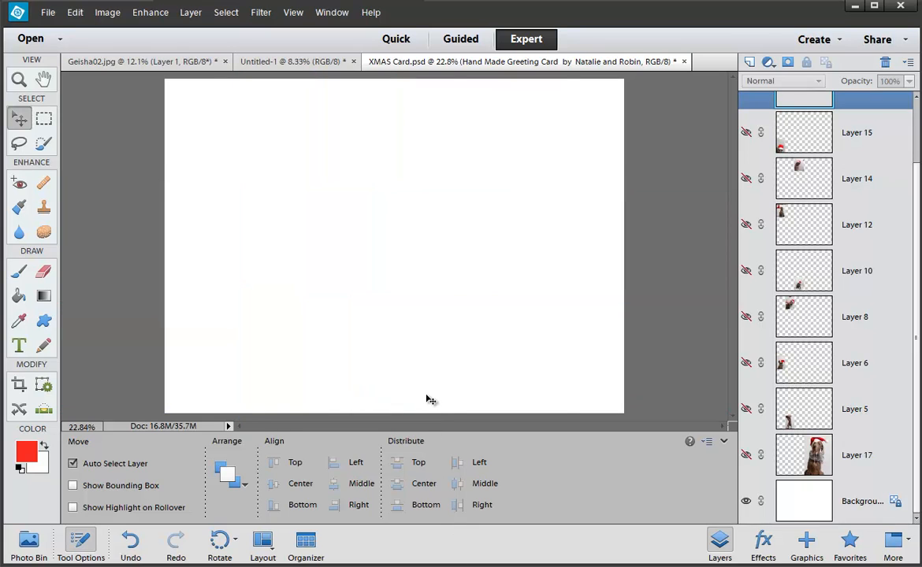
key("ctrl+apostrophe")
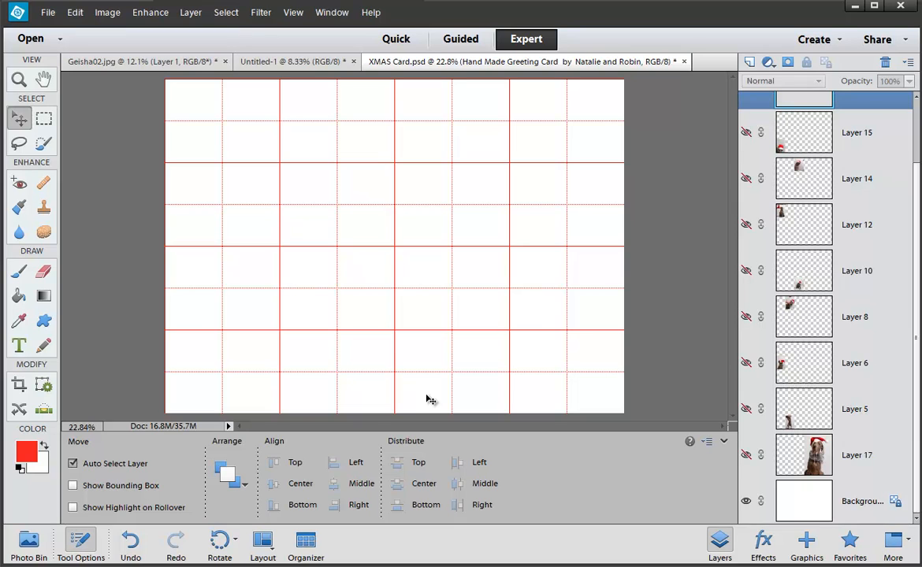
key("ctrl+k")
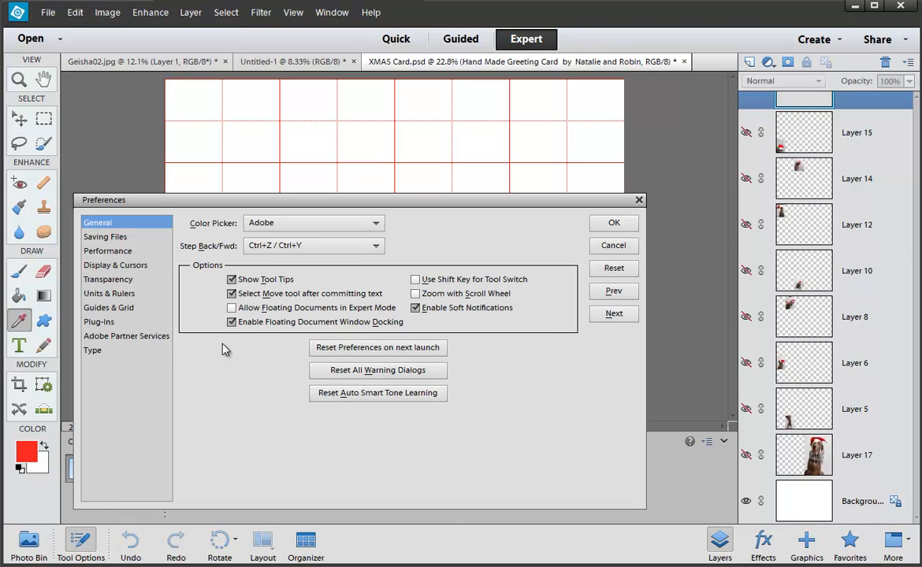
Step: In Guides & Grid preferences, set a gridline every 25 percent with 4 subdivisions
left_click(109, 307)
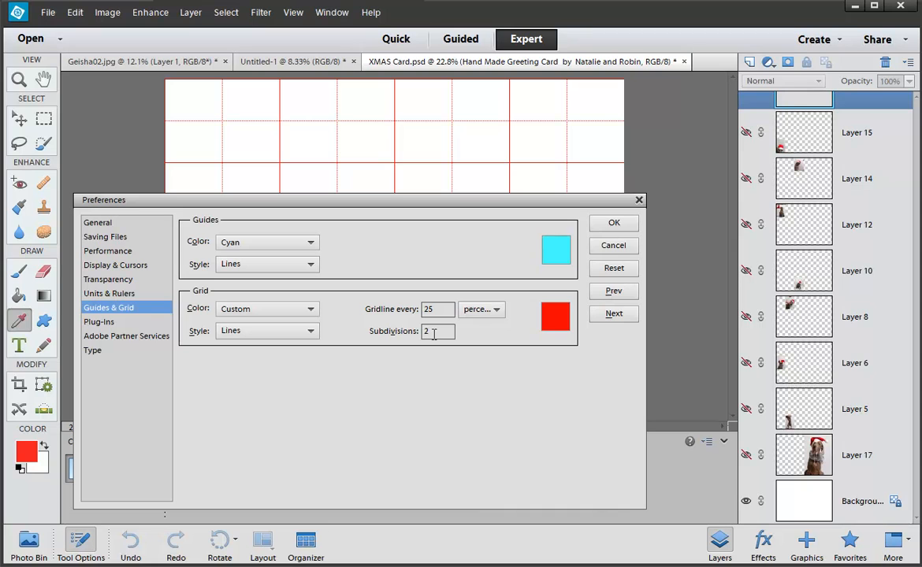
left_click(481, 308)
left_click(473, 326)
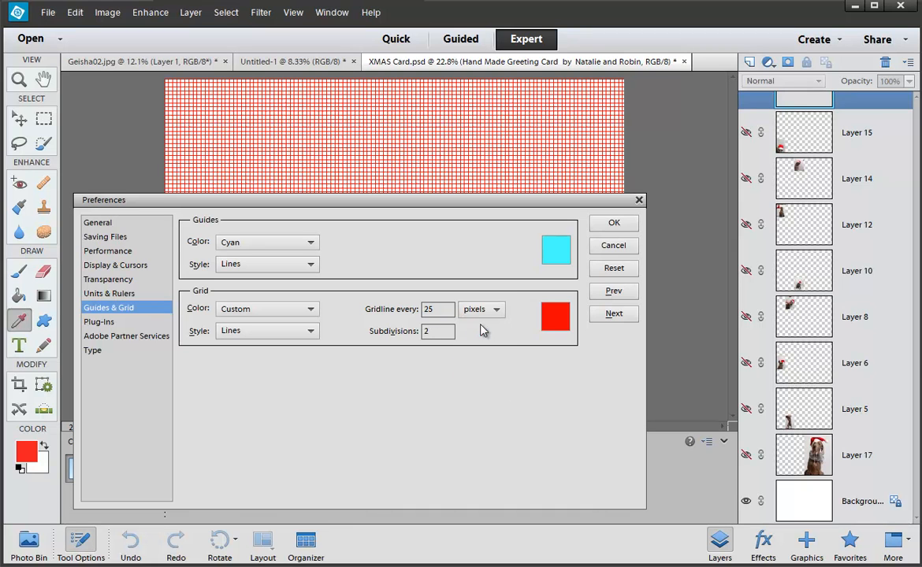
left_click_drag(487, 209, 490, 151)
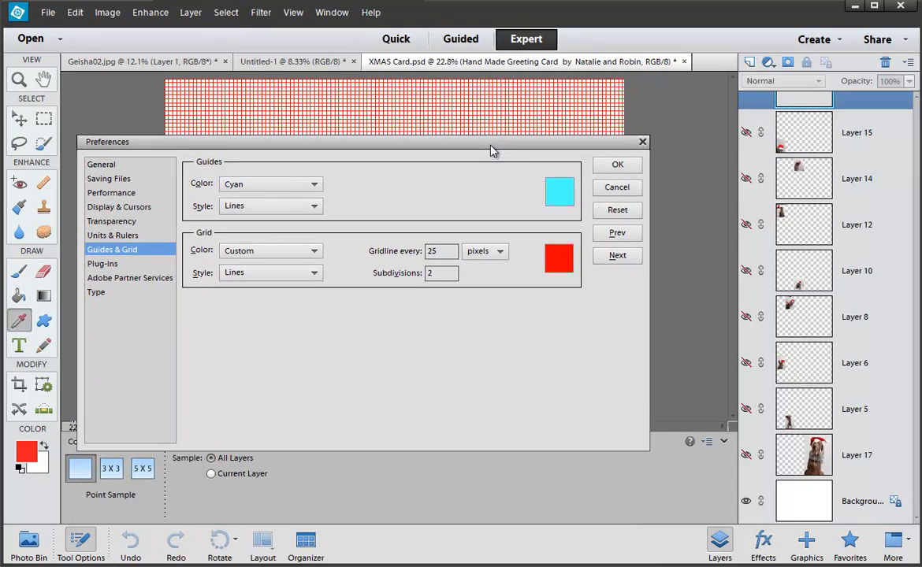
left_click(477, 251)
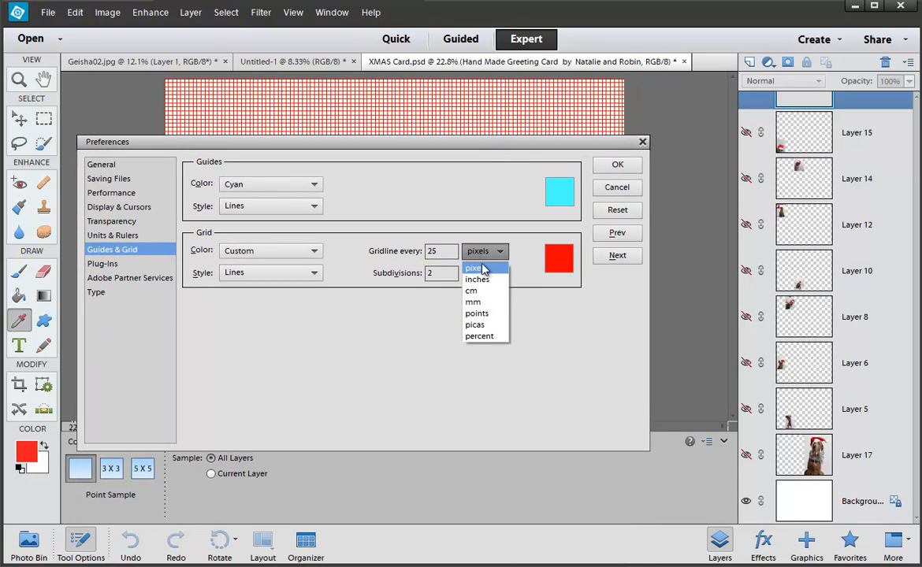
left_click(482, 336)
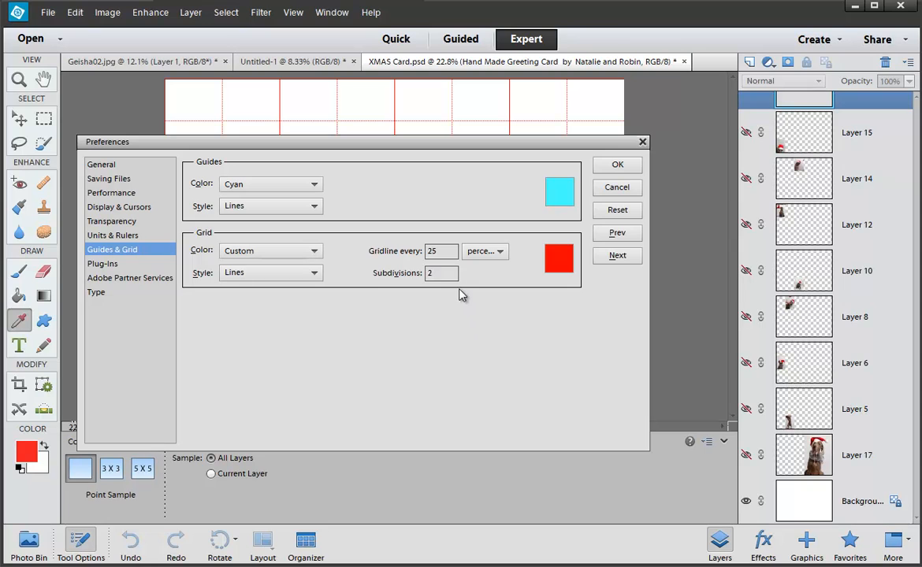
left_click_drag(450, 274, 410, 276)
type("4")
left_click(597, 165)
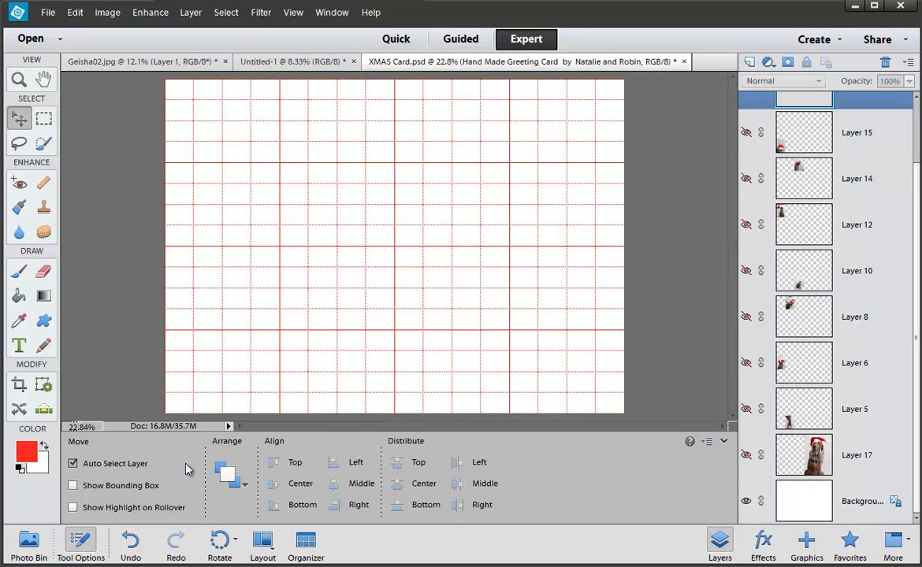
Step: Show the Layer 17 dog photo, position it on the card's right half against the grid, and start a transform
left_click(80, 542)
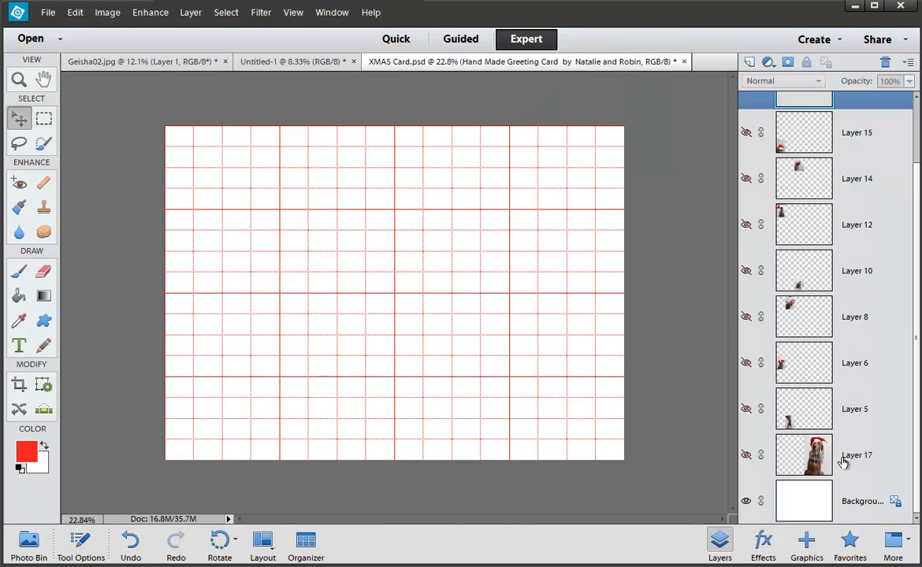
left_click(745, 455)
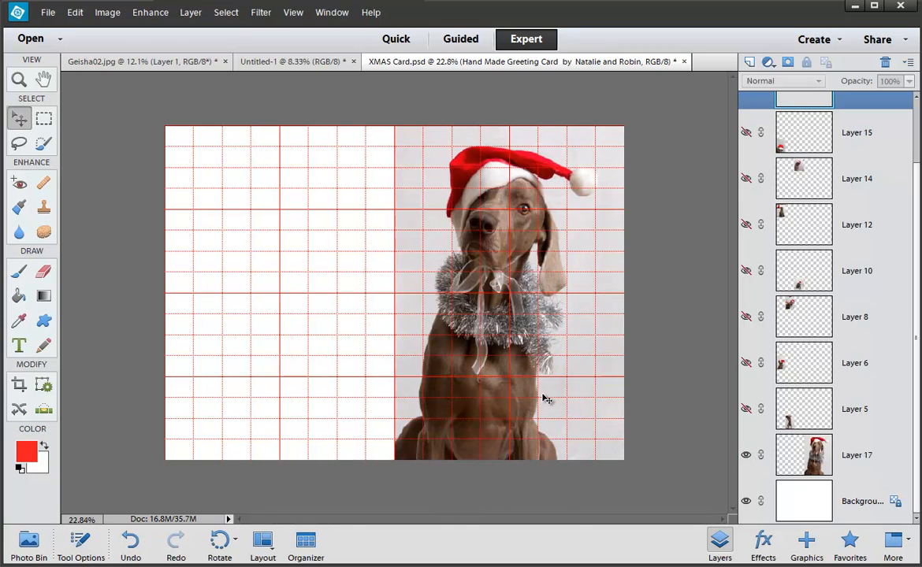
key("ctrl+apostrophe")
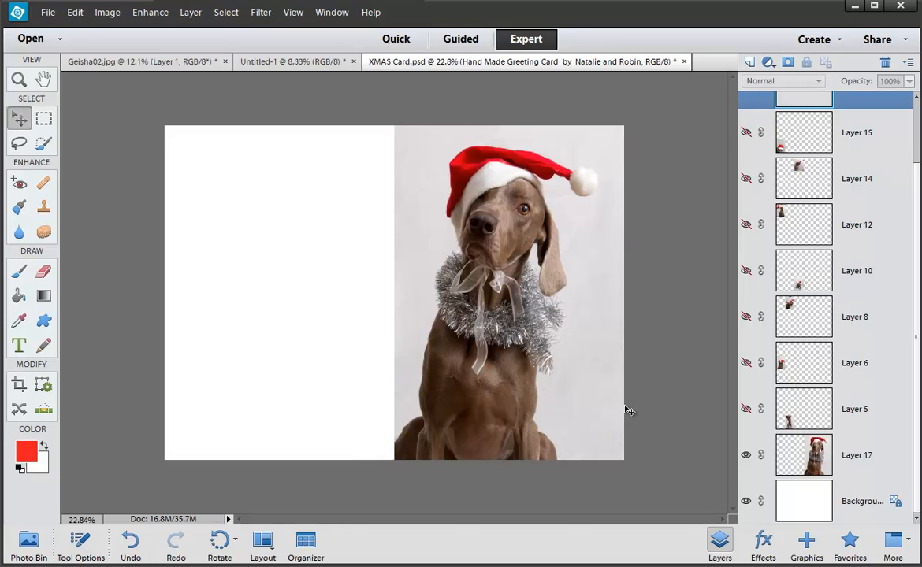
left_click_drag(570, 347, 595, 346)
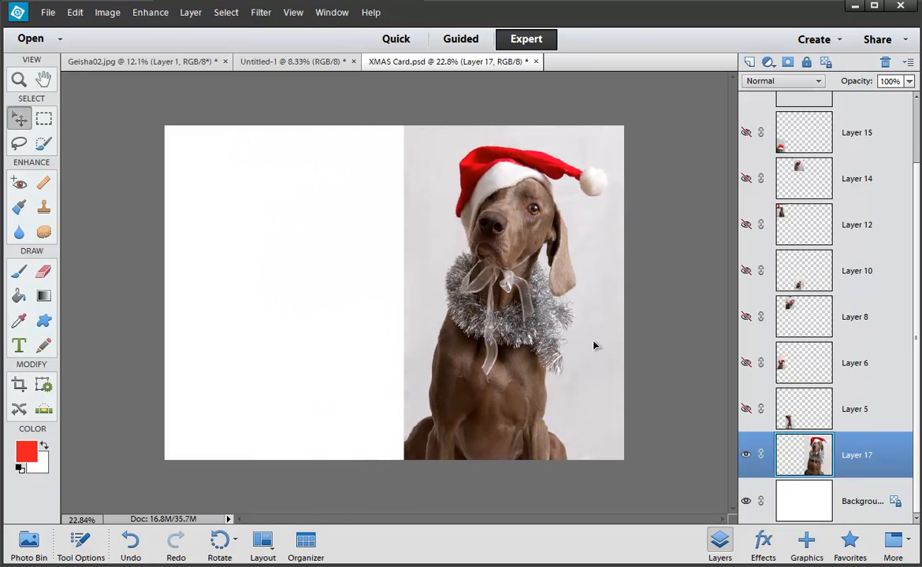
key("ctrl+apostrophe")
left_click_drag(594, 344, 586, 339)
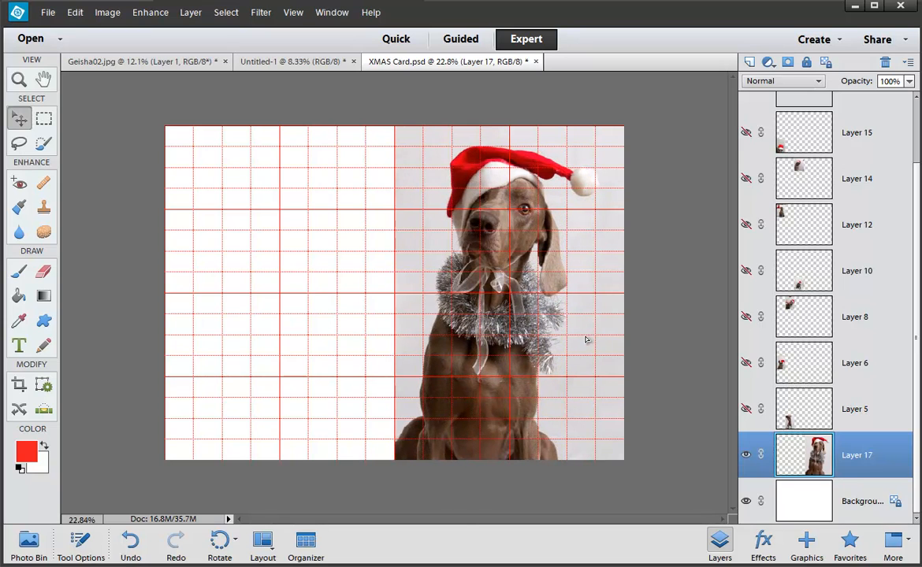
key("ctrl+t")
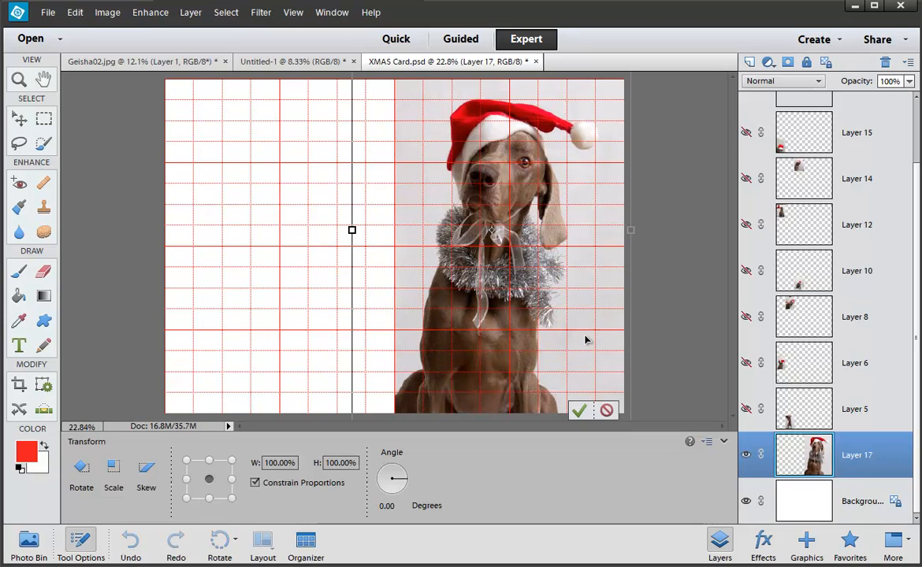
Step: Scale the dog photo down to about 88%, commit it, hide the grid and zoom in
key("ctrl+minus")
key("ctrl+minus")
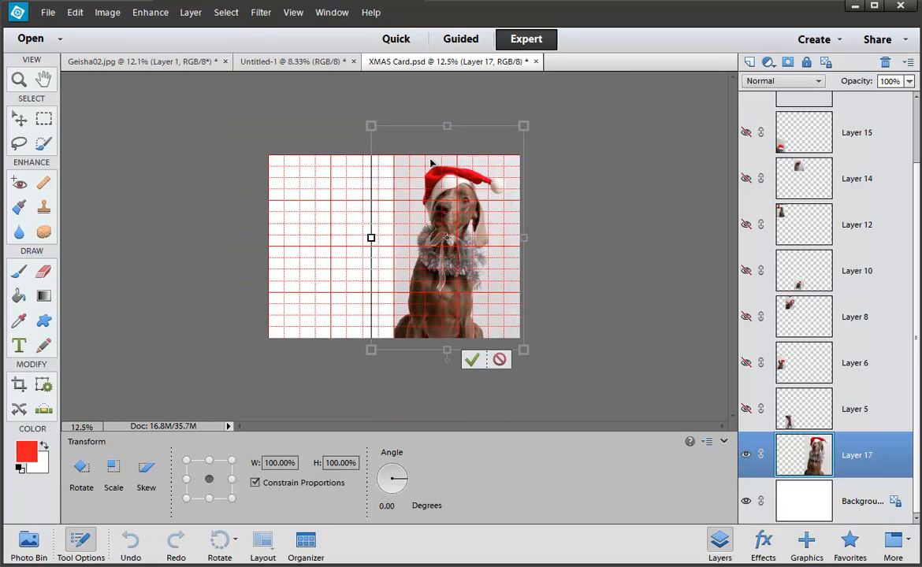
left_click_drag(371, 126, 386, 158)
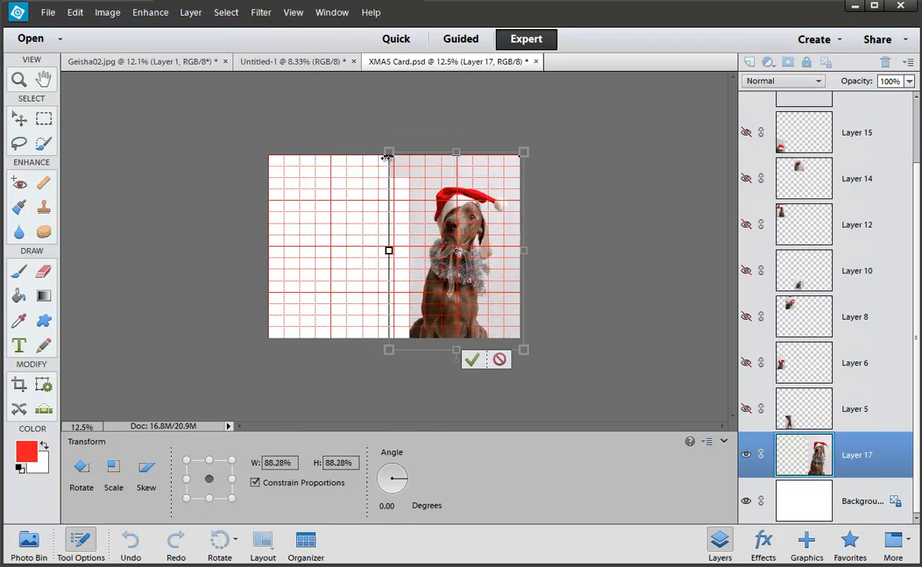
key("Return")
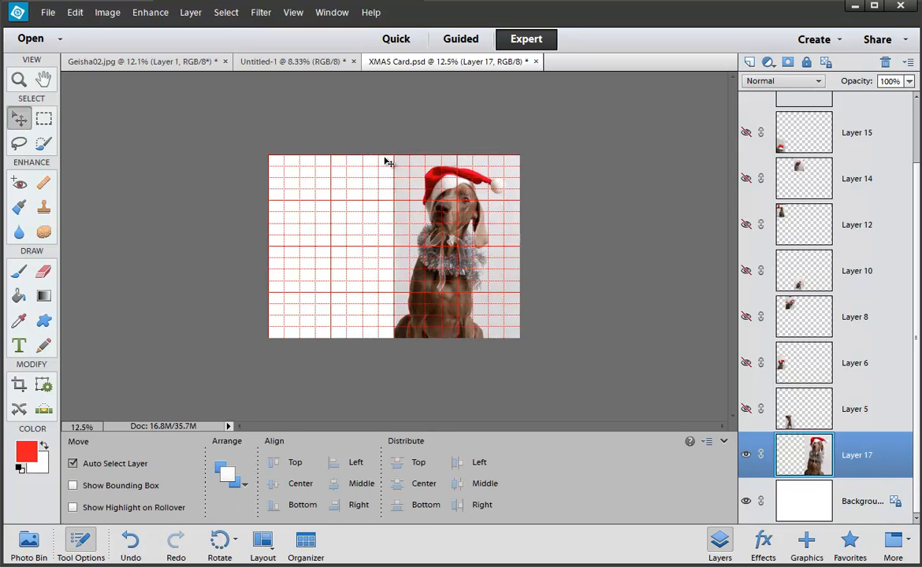
key("ctrl+apostrophe")
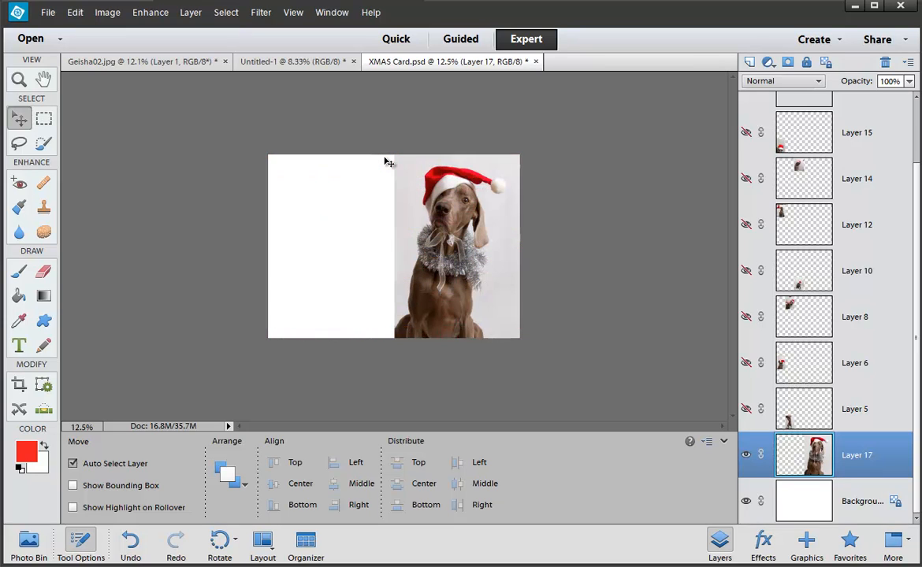
key("ctrl+equal")
key("ctrl+equal")
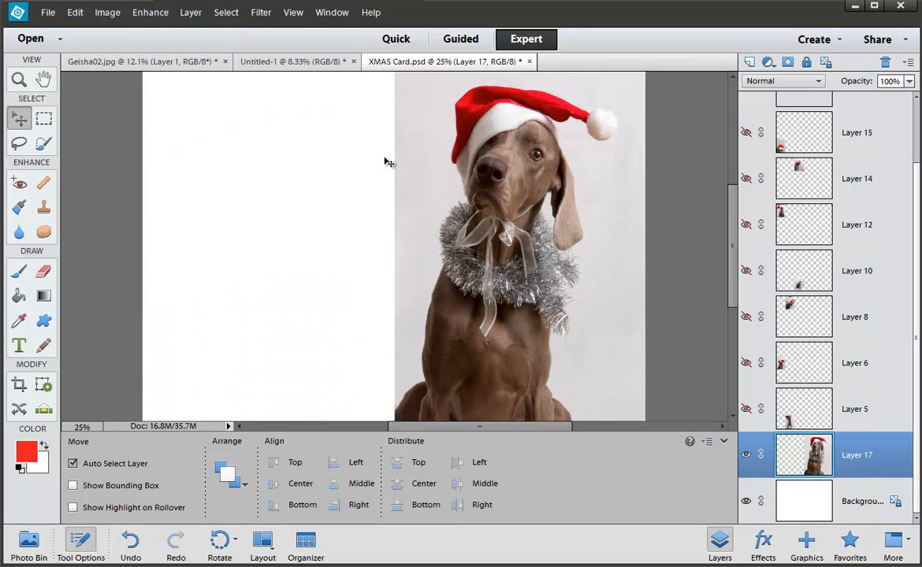
Step: Reveal the dog photos on Layers 5, 6, 8, 10, 12, 14, 15 and 16, and hide the text layer
left_click(78, 538)
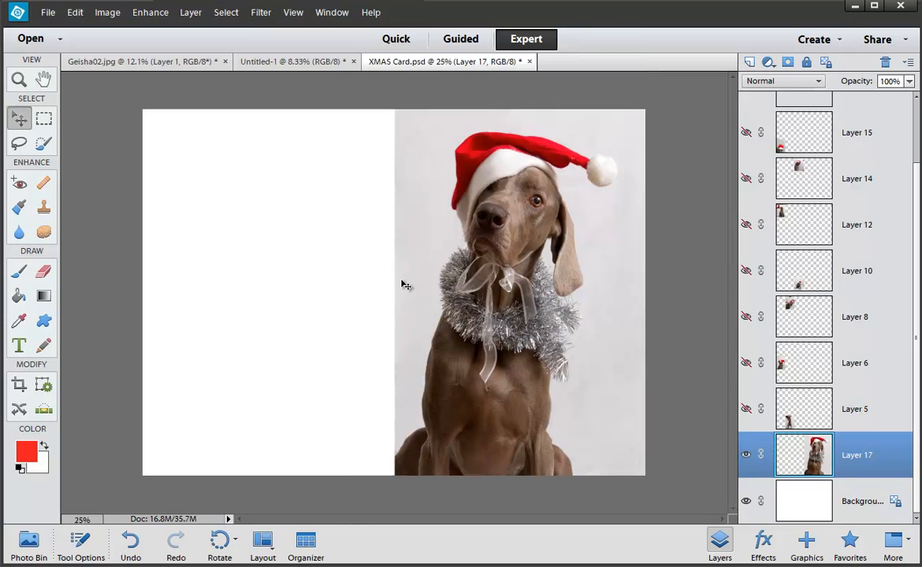
left_click(745, 409)
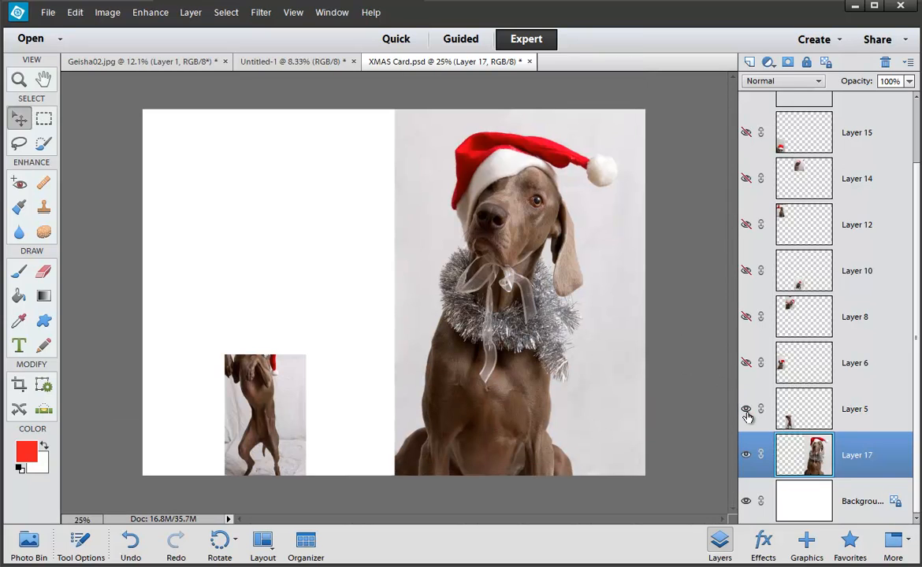
left_click(745, 363)
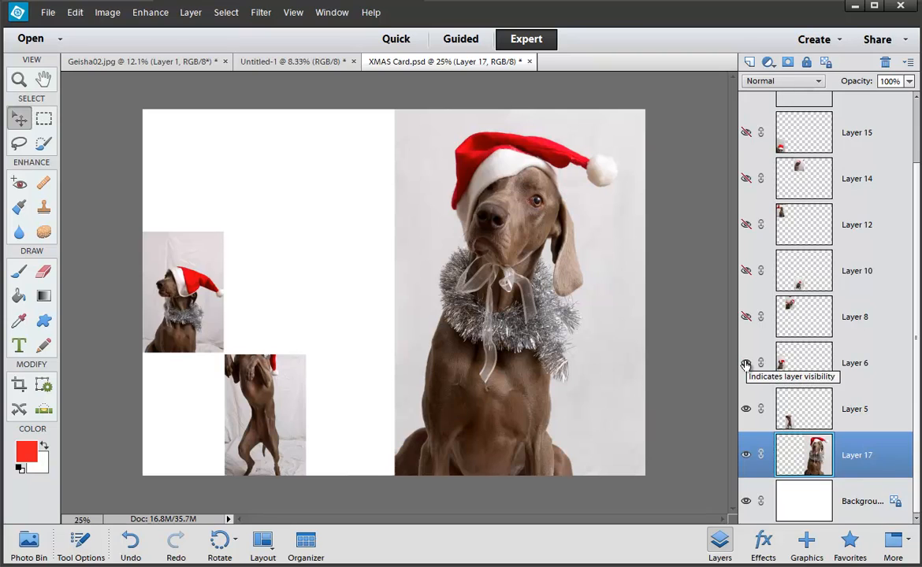
left_click(746, 317)
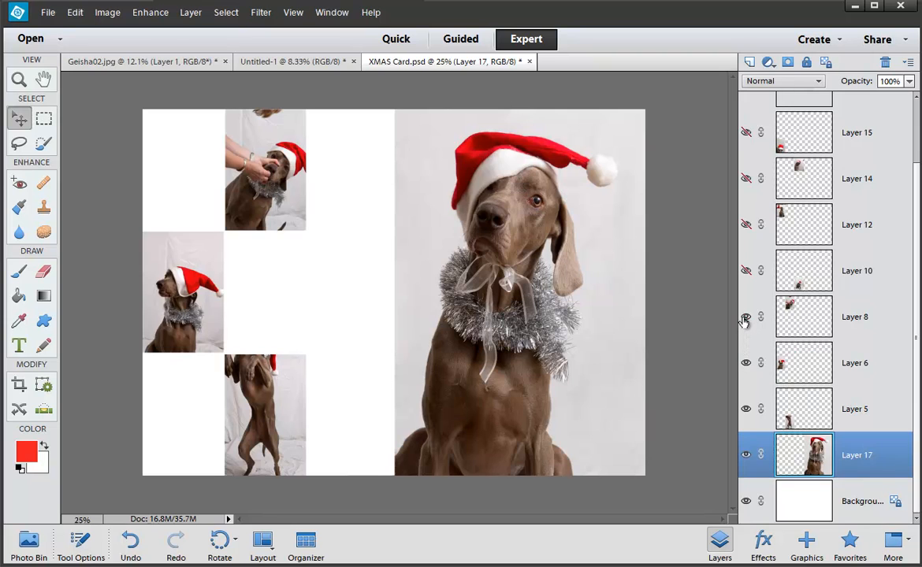
left_click(745, 271)
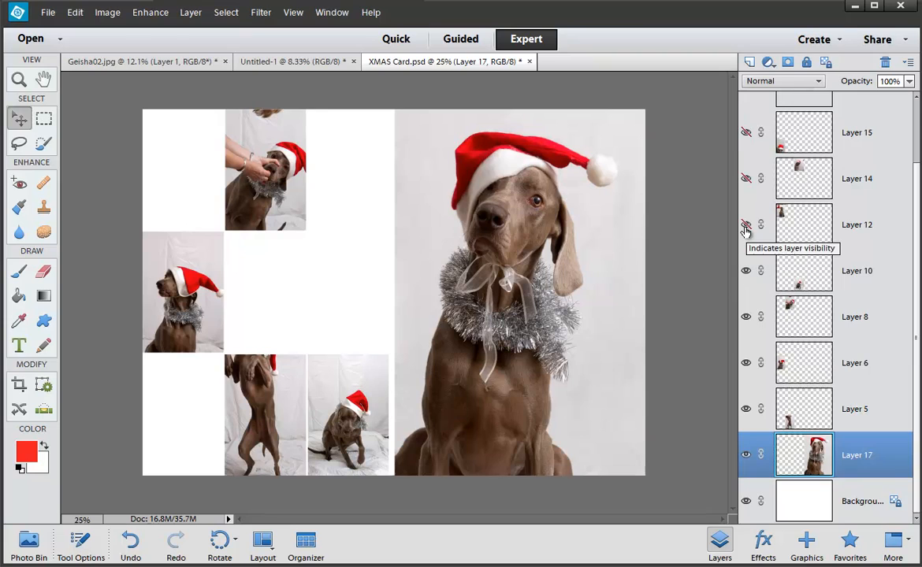
left_click(746, 225)
left_click(745, 178)
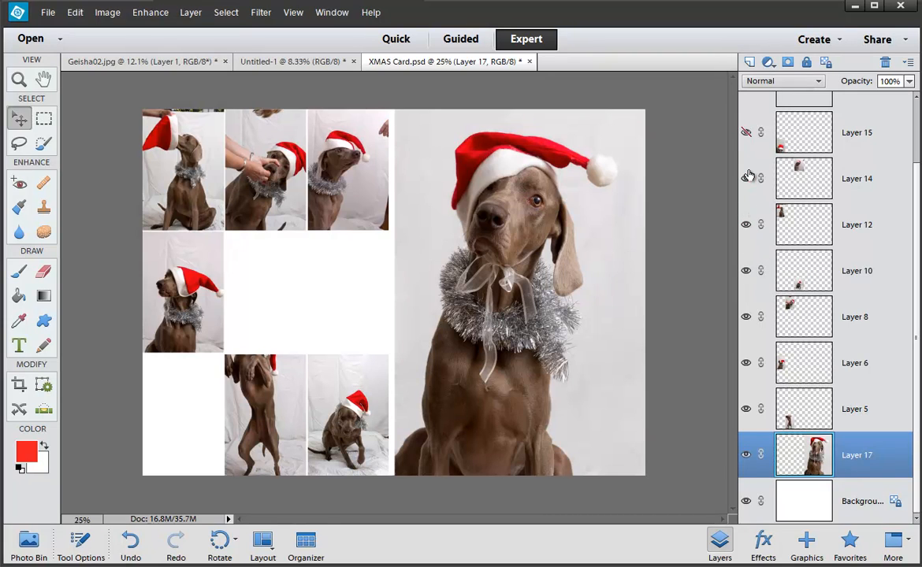
left_click(746, 133)
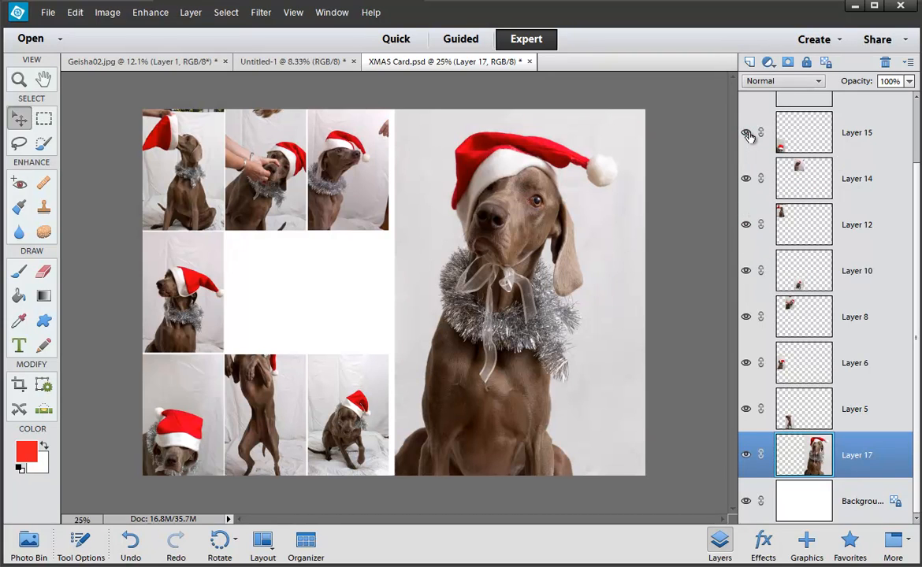
scroll(748, 136, "up", 2)
left_click(746, 117)
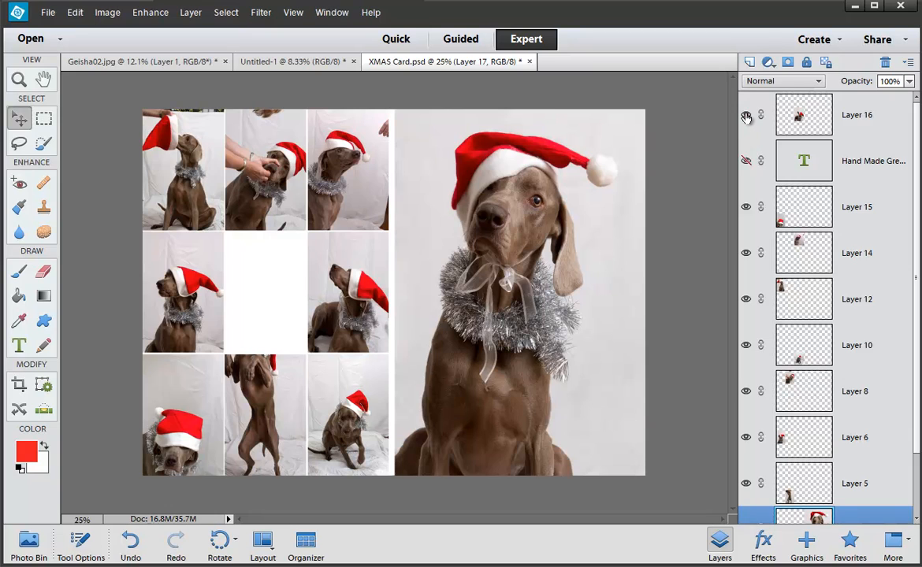
left_click(748, 168)
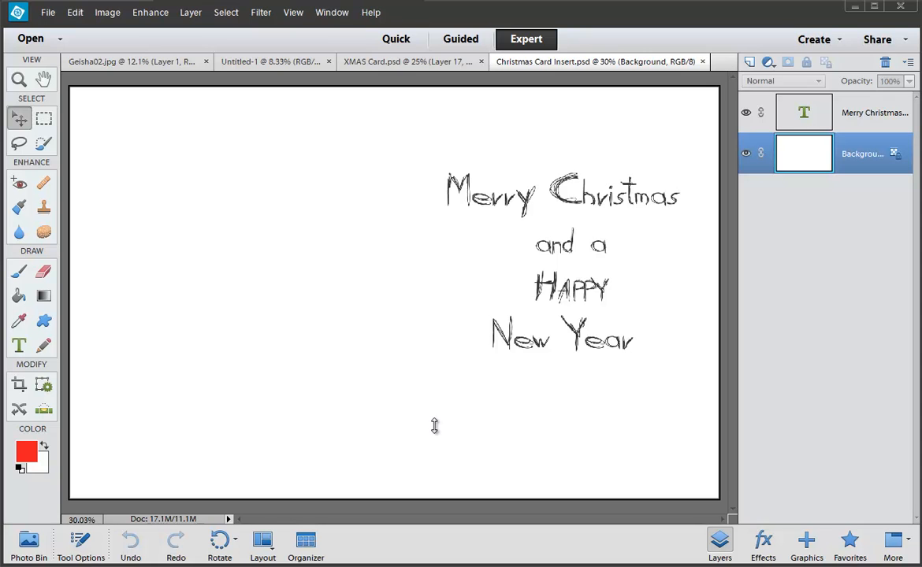
Step: Toggle the grid over Christmas Card Insert.psd on and off, then select the whole canvas
key("ctrl+apostrophe")
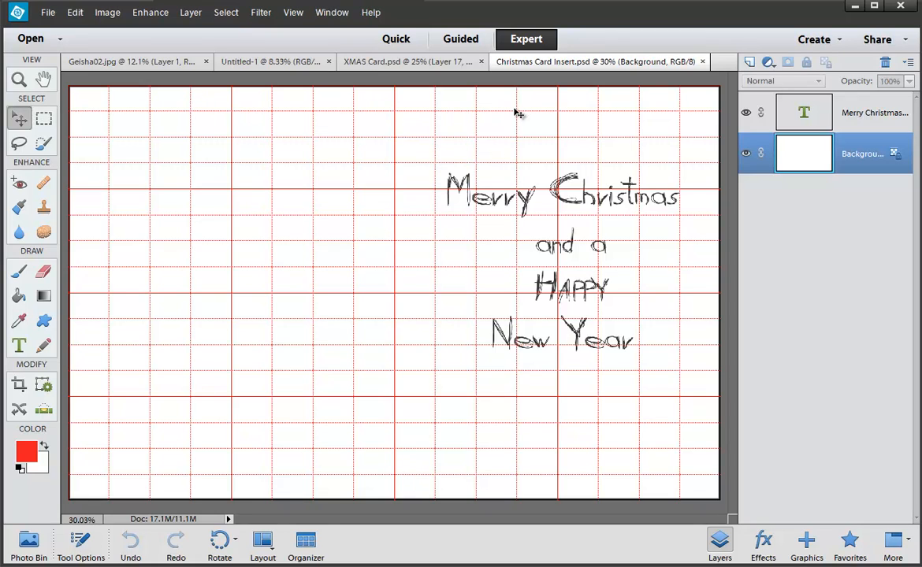
key("ctrl+apostrophe")
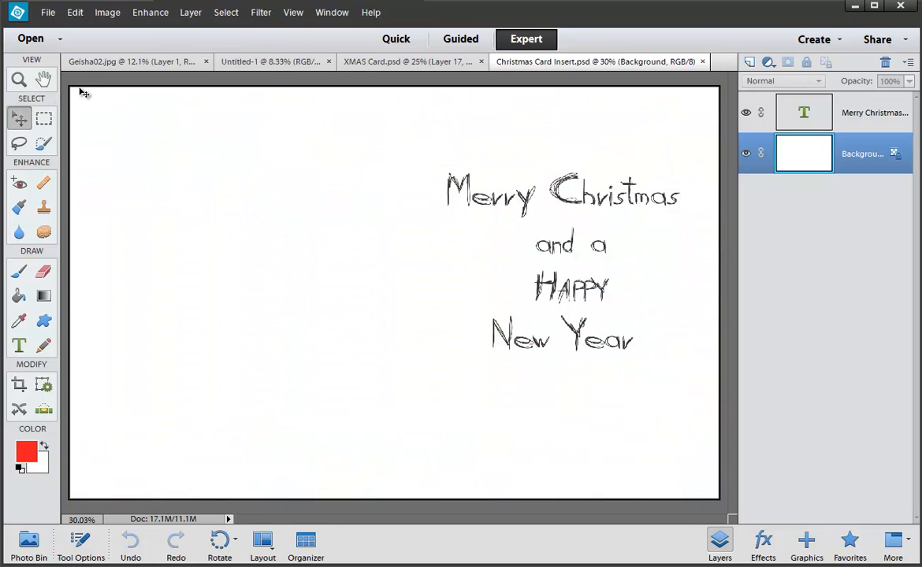
key("ctrl+a")
Step: Stroke the selected insert page with a 4 px red border inside its edges, then deselect
left_click(76, 12)
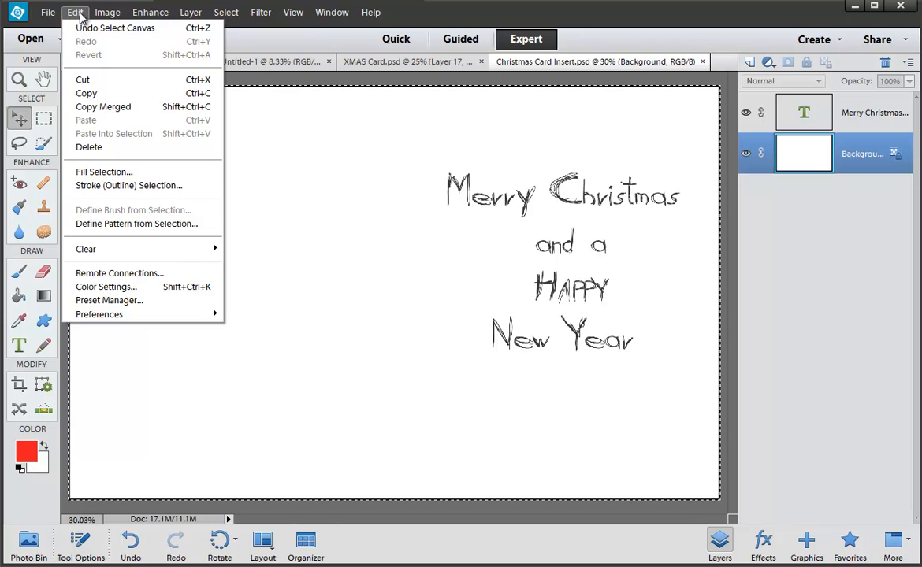
left_click(89, 187)
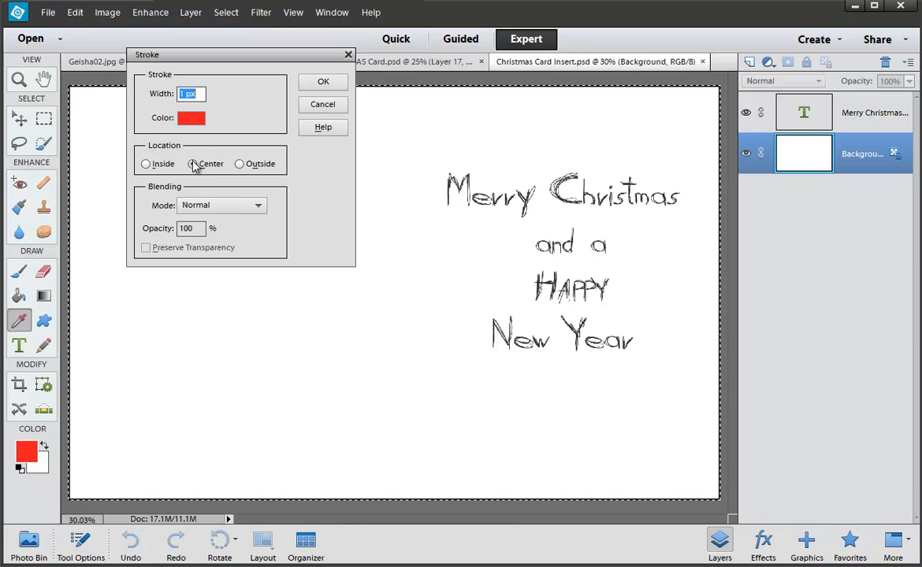
left_click(147, 164)
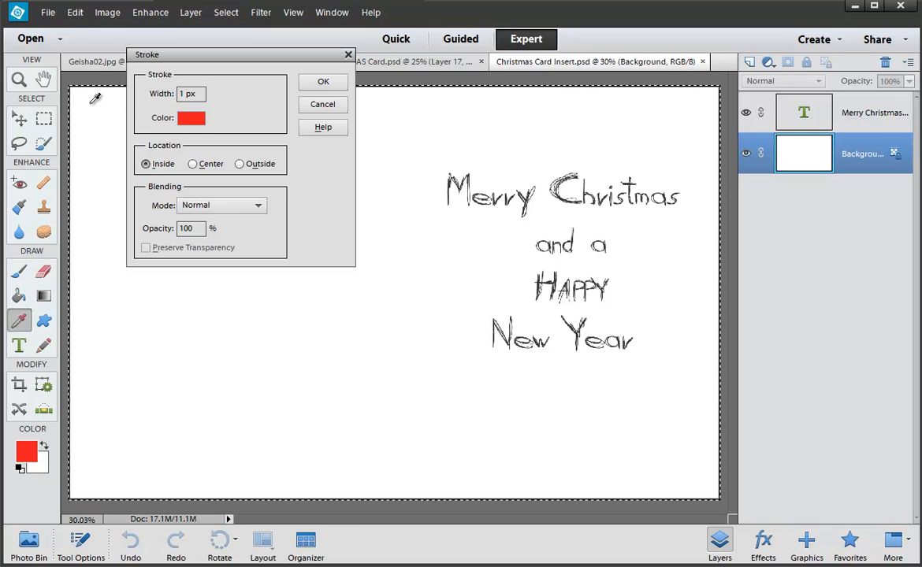
left_click_drag(189, 93, 179, 93)
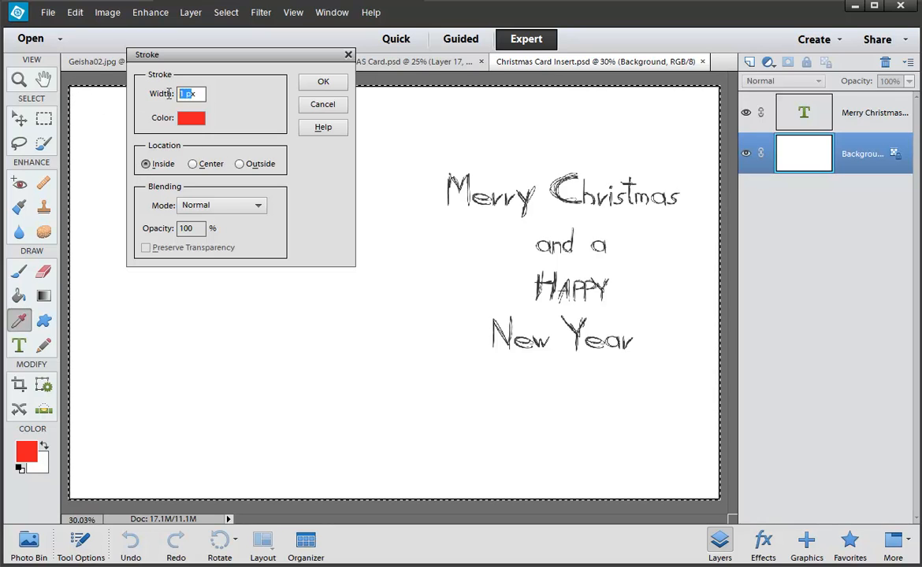
type("6")
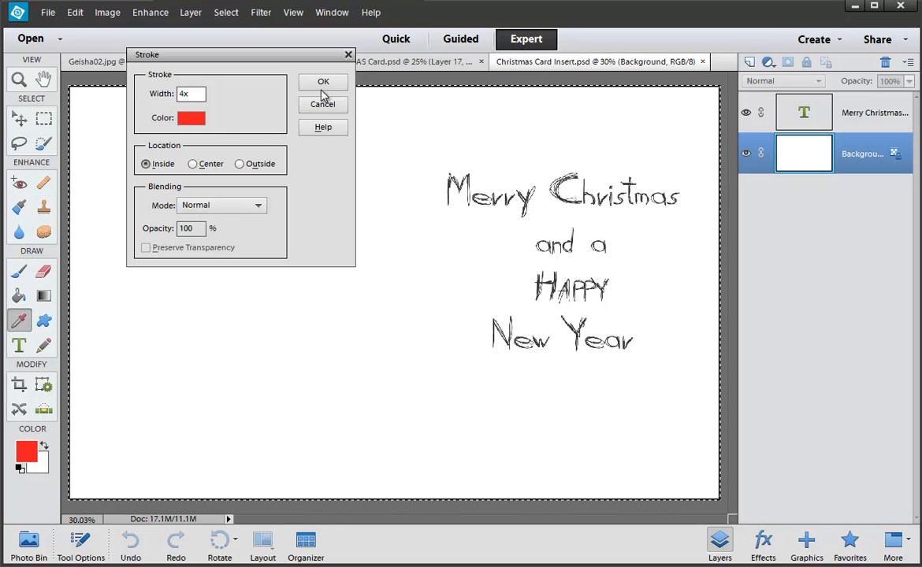
left_click(322, 86)
left_click(464, 226)
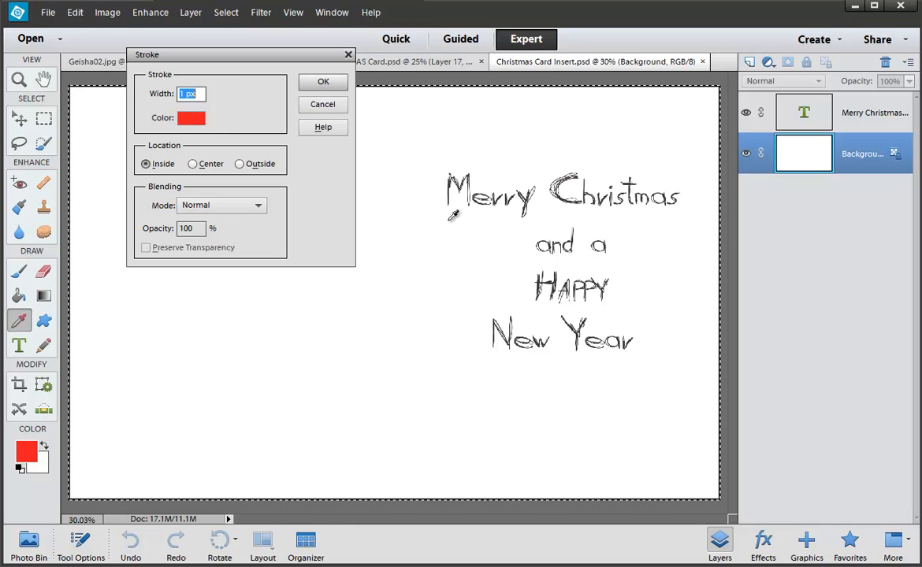
type("6")
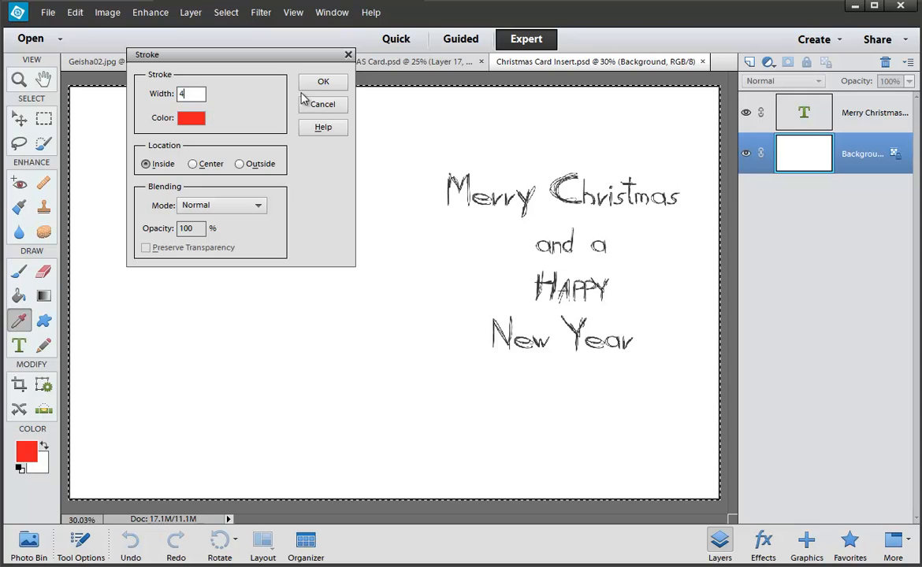
left_click(311, 87)
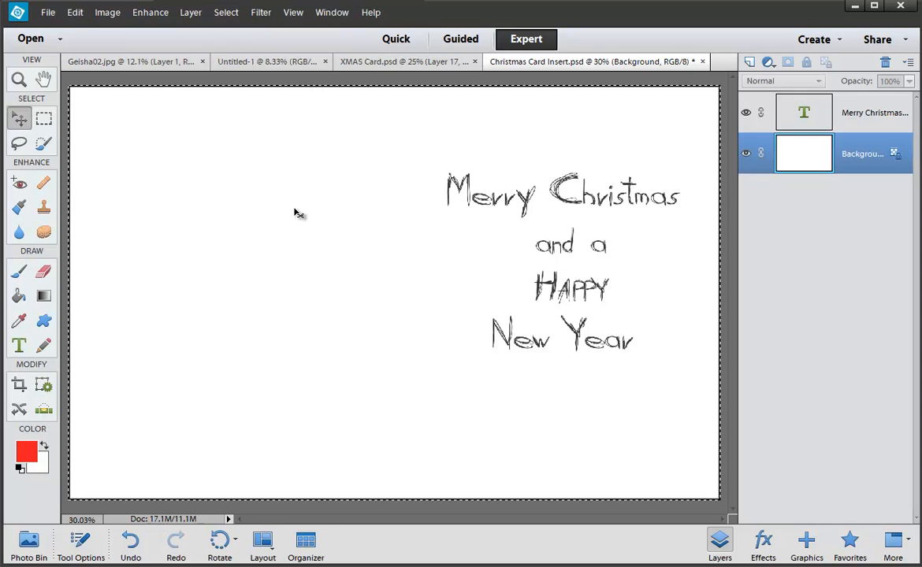
key("ctrl+d")
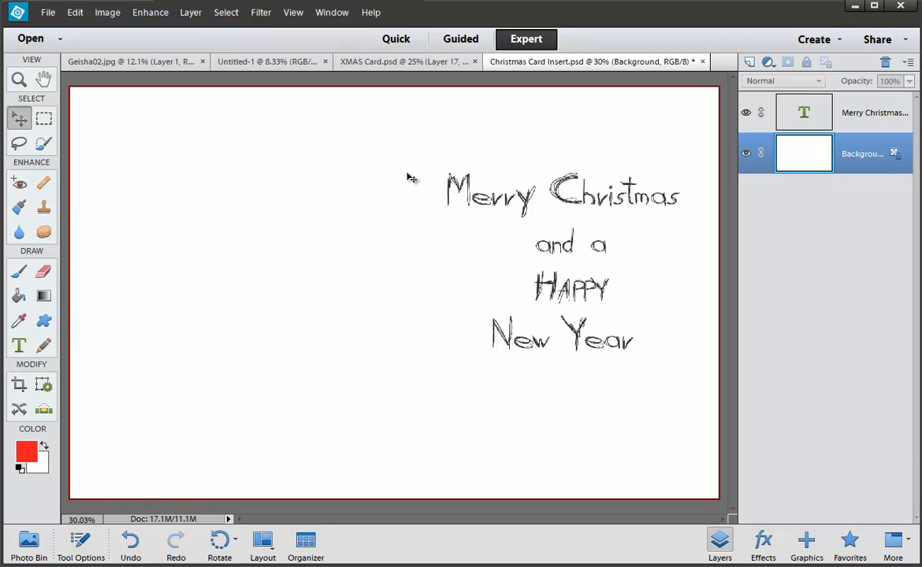
Step: Show the grid and zoom the Untitled-1 geisha image to 12.5%
key("ctrl+apostrophe")
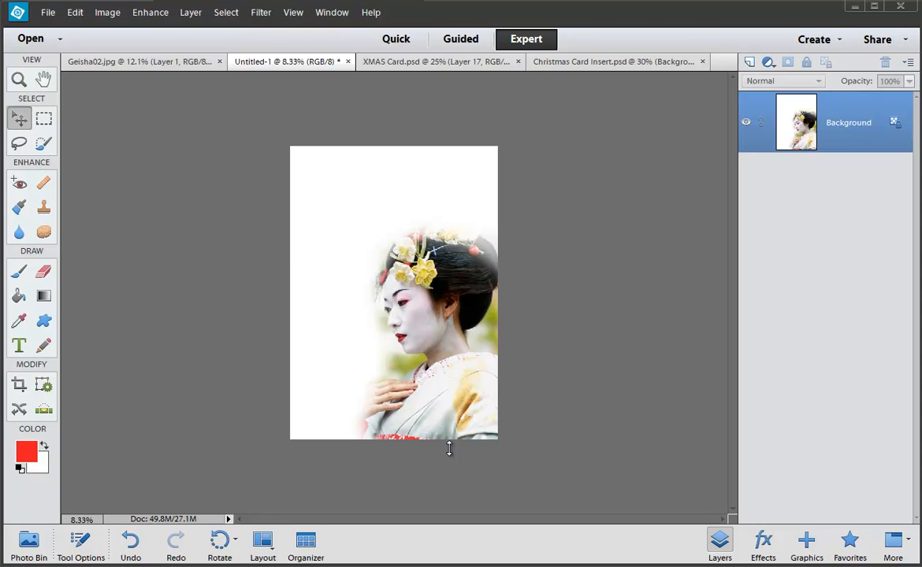
key("ctrl+equal")
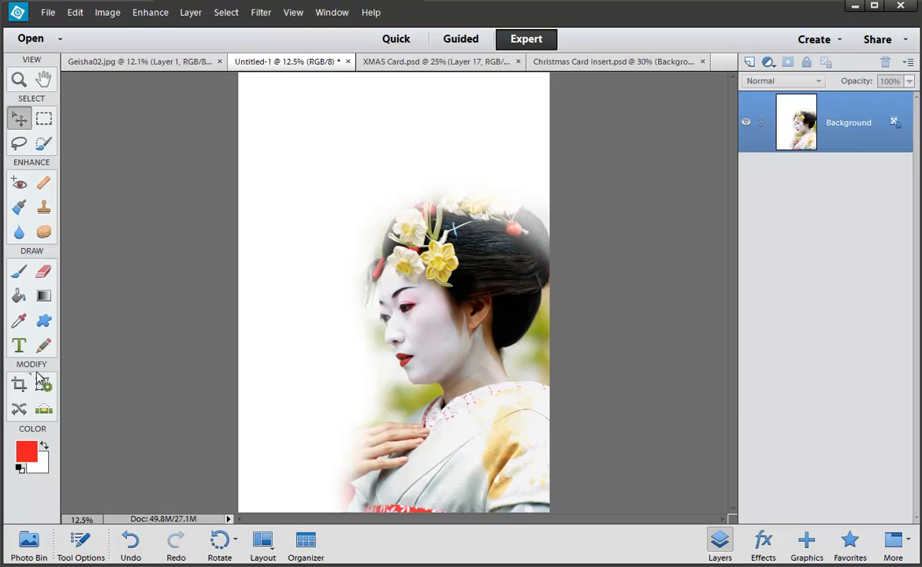
Step: Add a GEISHA text layer at 200 pt and move it onto the page top
left_click(19, 345)
left_click(300, 152)
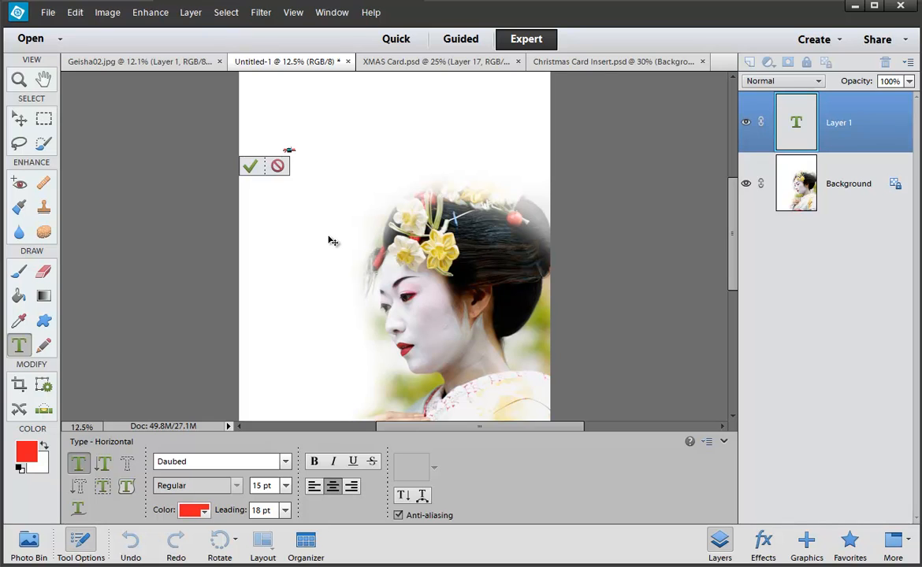
left_click(286, 486)
left_click(274, 478)
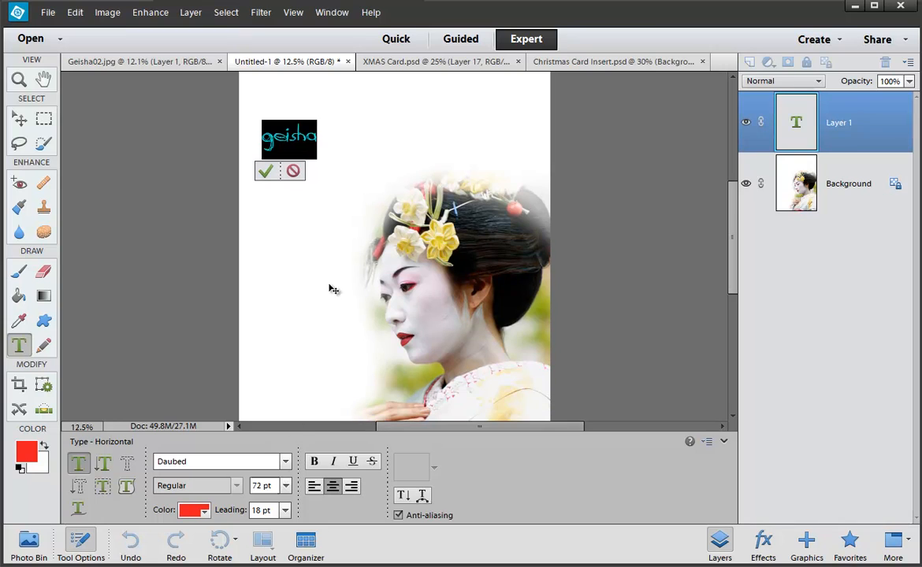
left_click(267, 486)
left_click(286, 486)
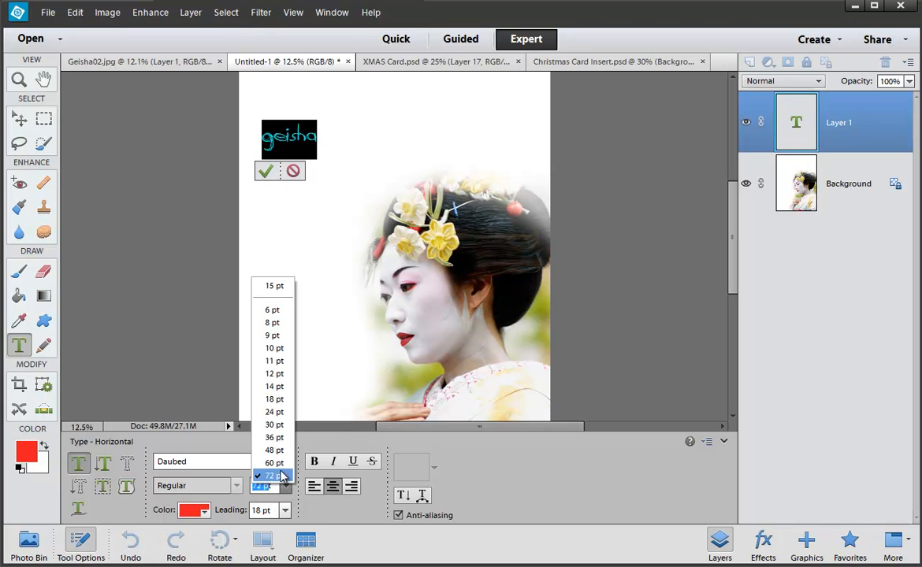
left_click(278, 476)
left_click(273, 483)
left_click_drag(274, 484, 249, 486)
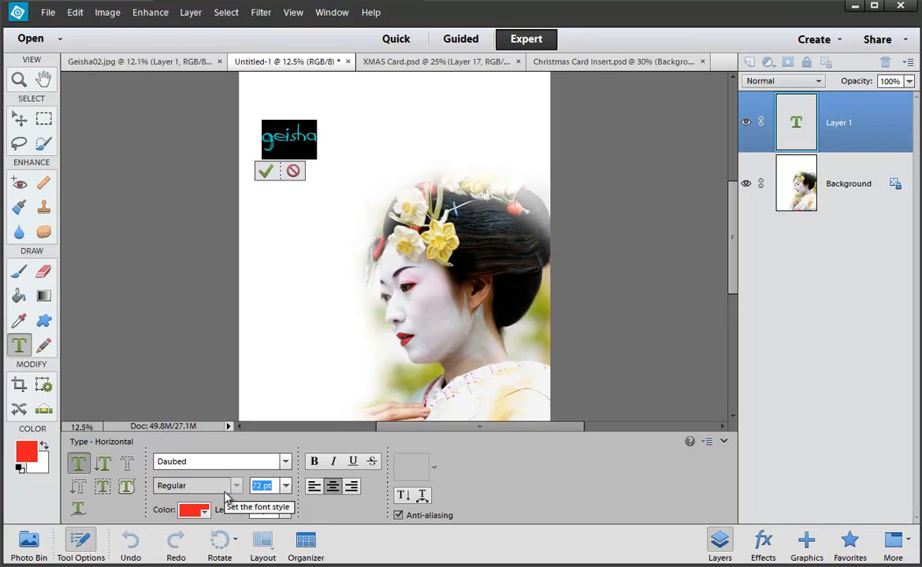
type("200")
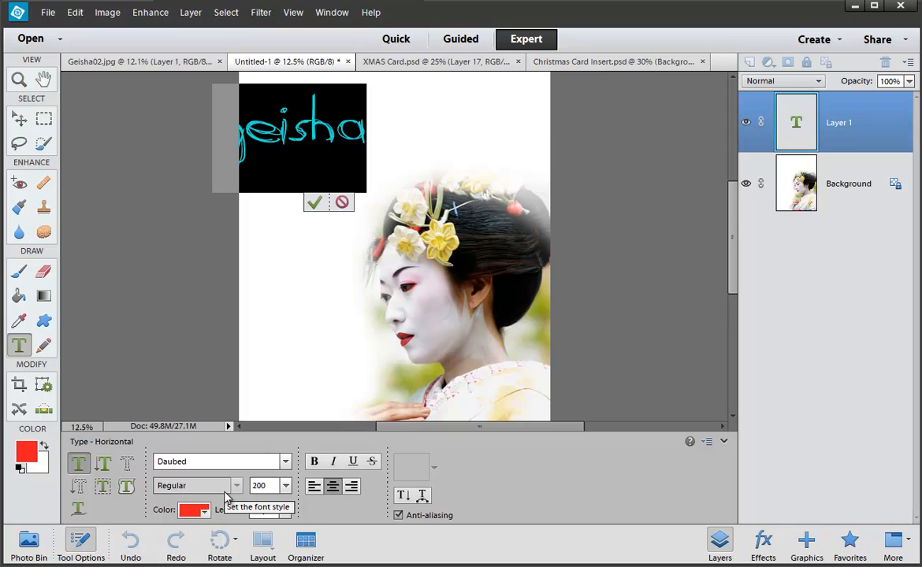
left_click(314, 202)
key("v")
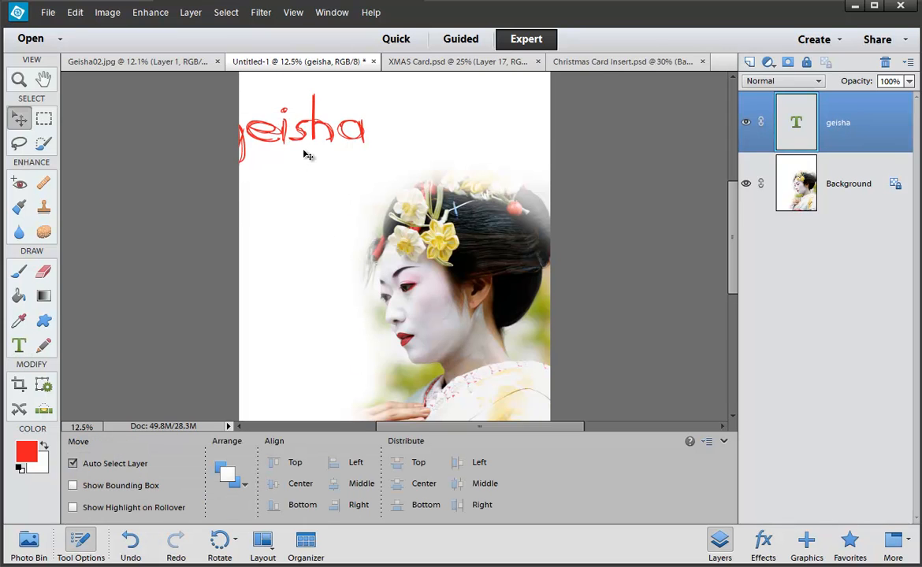
left_click_drag(300, 145, 356, 138)
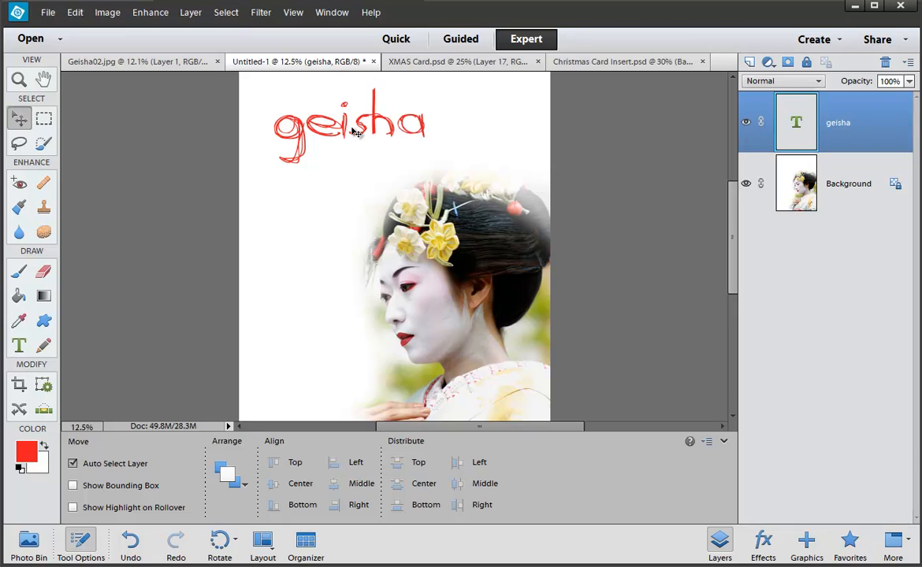
Step: Change the GEISHA text font to Angelic War
double_click(355, 133)
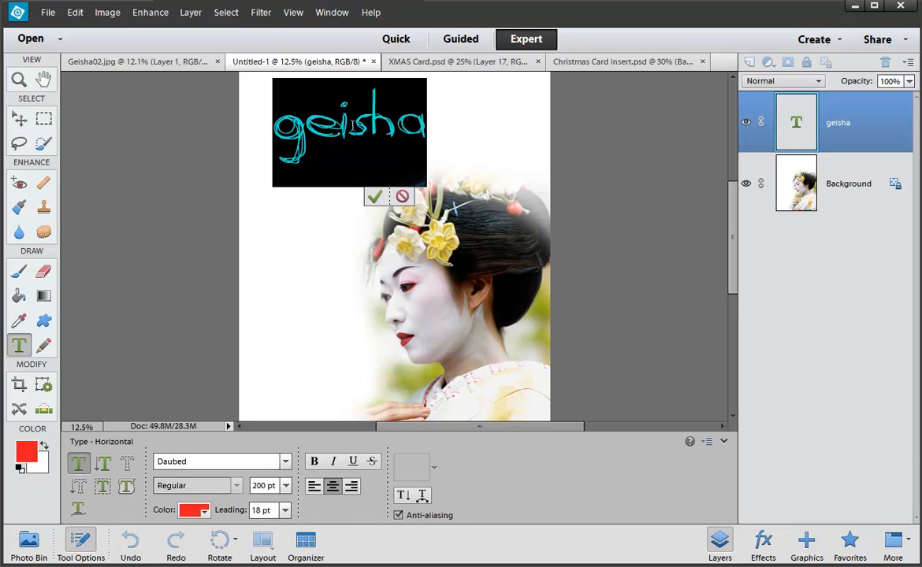
left_click(280, 462)
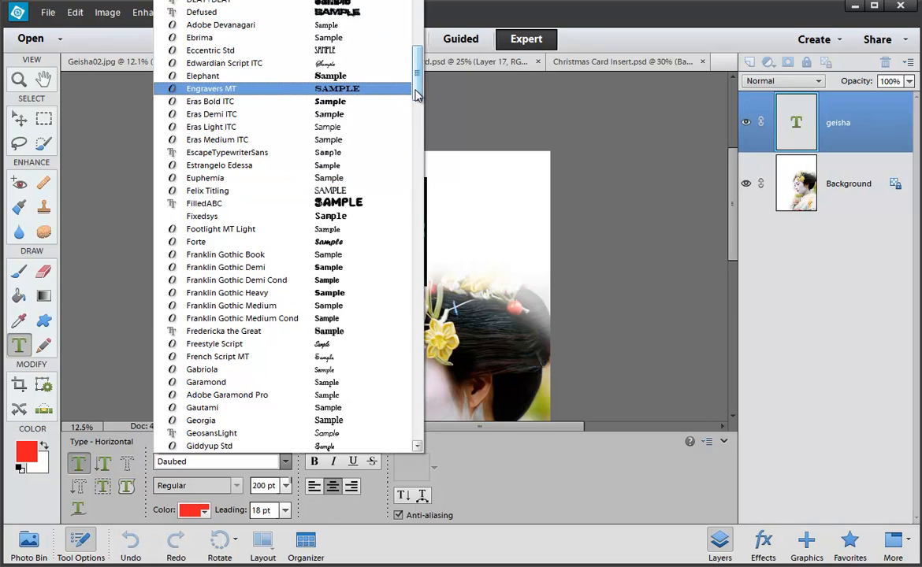
left_click_drag(418, 91, 418, 6)
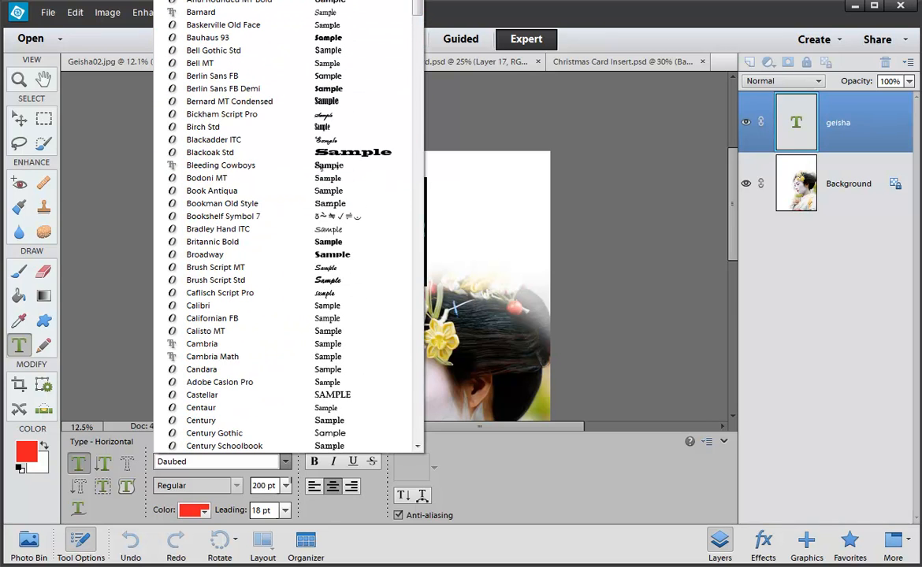
left_click(309, 2)
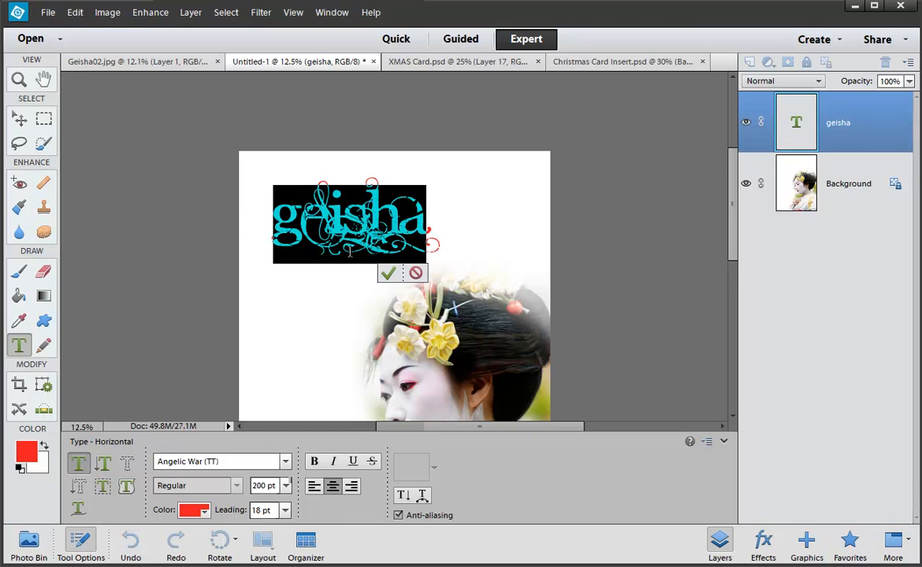
left_click(389, 273)
key("v")
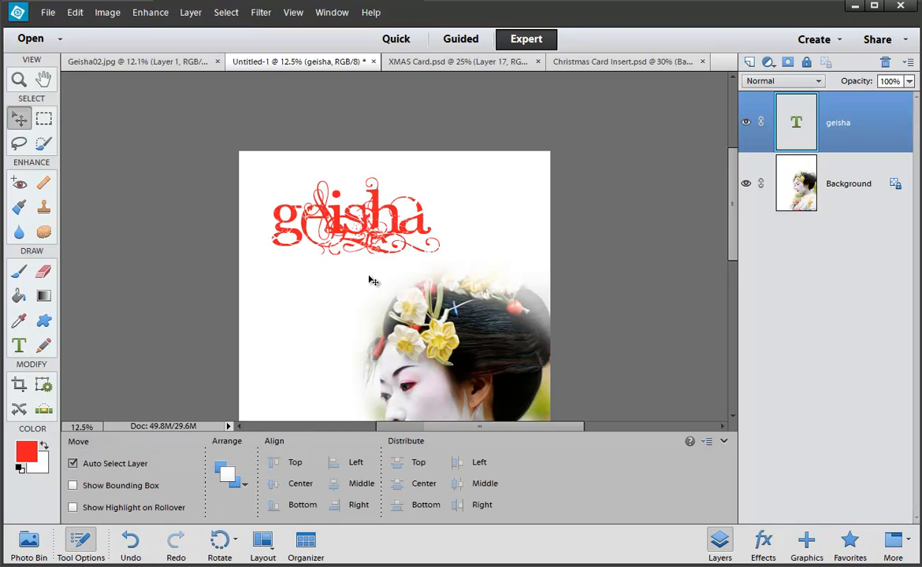
Step: Switch GEISHA to the AdAstra font, reposition it near the page top, and bring up dafont.com
double_click(331, 213)
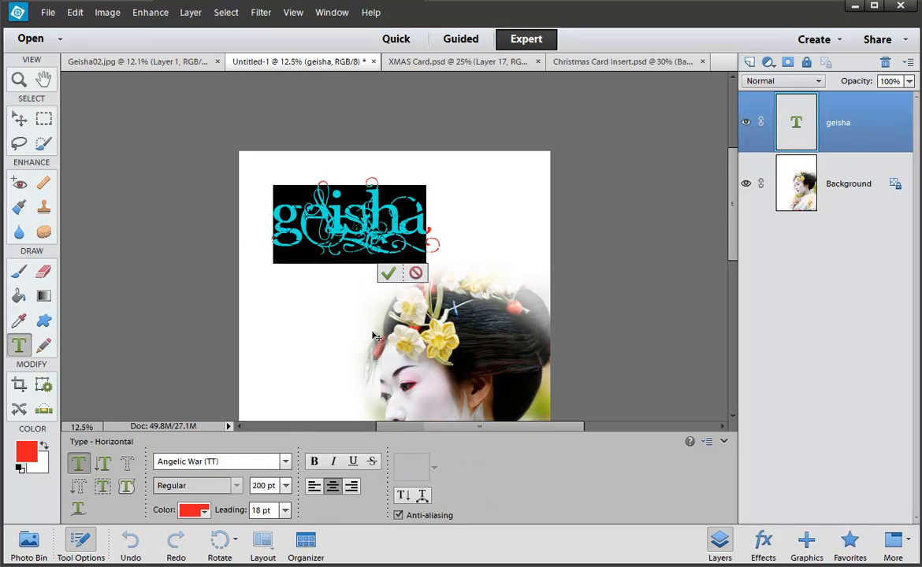
scroll(323, 139, "down", 1)
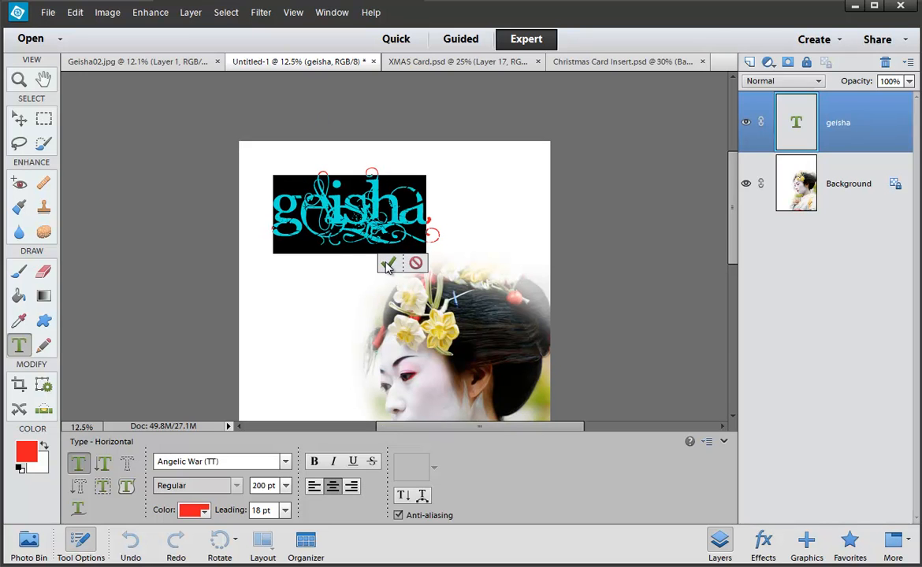
scroll(323, 370, "up", 2)
left_click(287, 463)
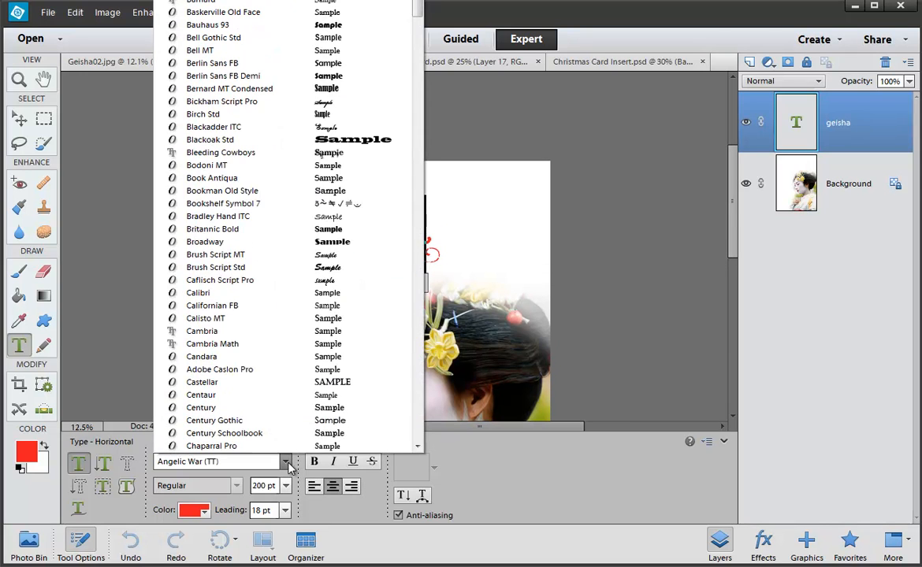
left_click_drag(417, 14, 418, 6)
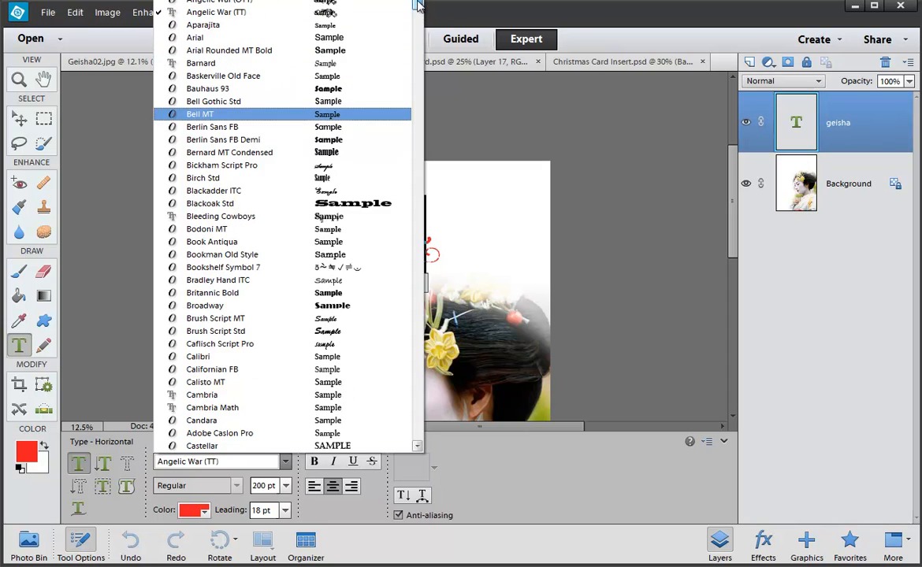
scroll(333, 113, "up", 3)
left_click(333, 112)
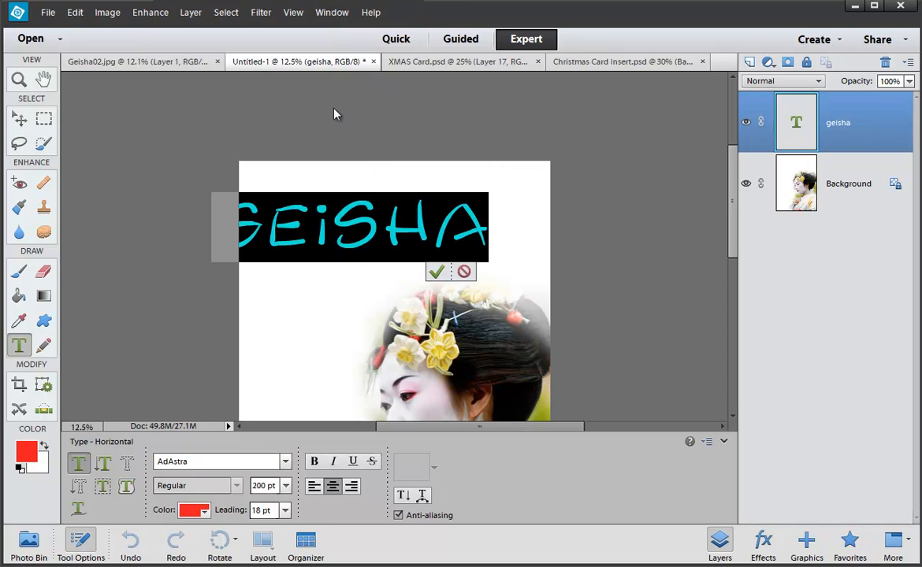
left_click_drag(319, 300, 356, 282)
key("ctrl+Return")
scroll(398, 297, "down", 1)
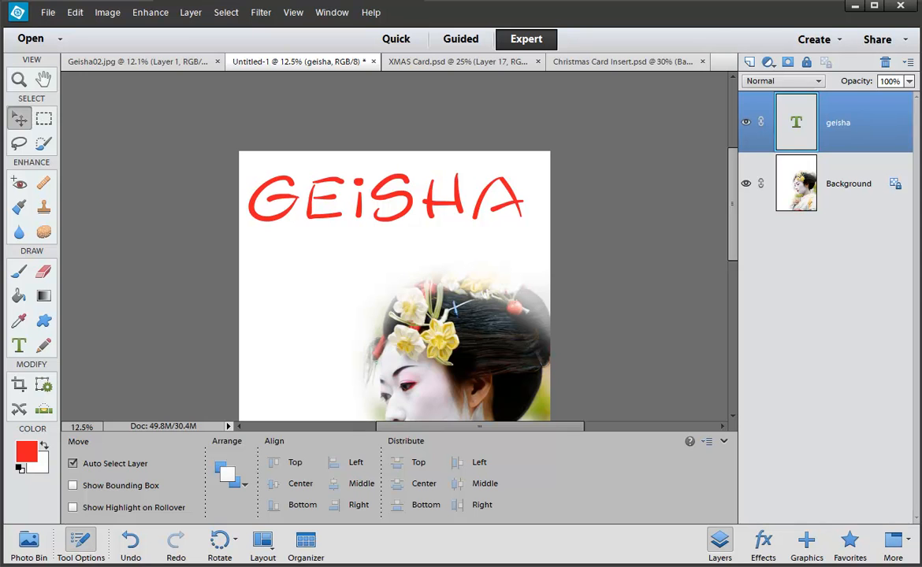
key("alt+Tab")
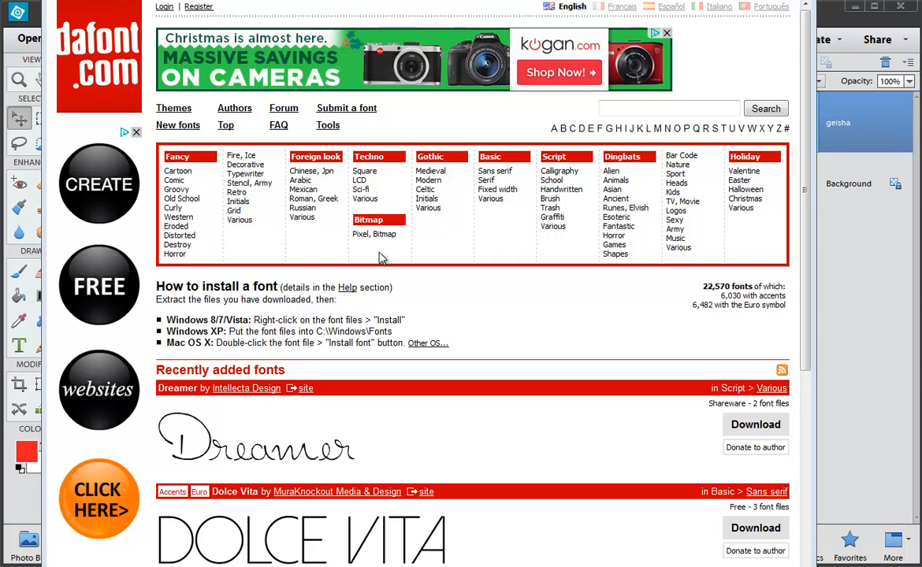
Step: Browse dafont.com's Foreign look > Arabic font listings, then return to Photoshop Elements
left_click(302, 180)
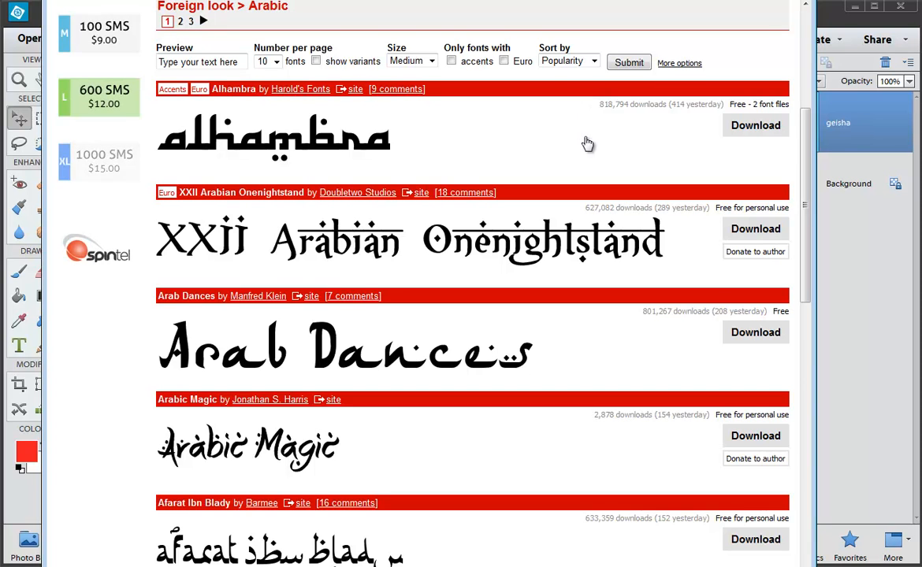
scroll(586, 143, "down", 3)
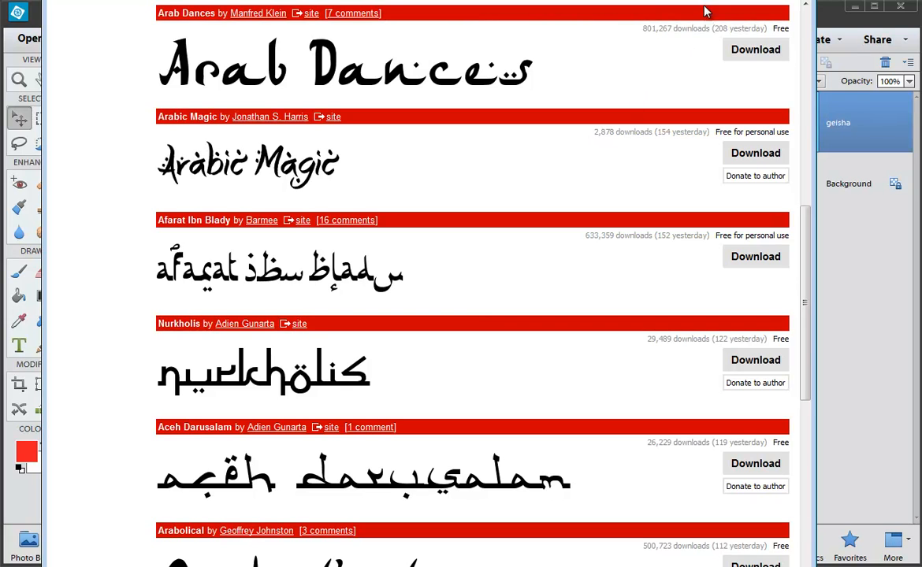
key("alt+Tab")
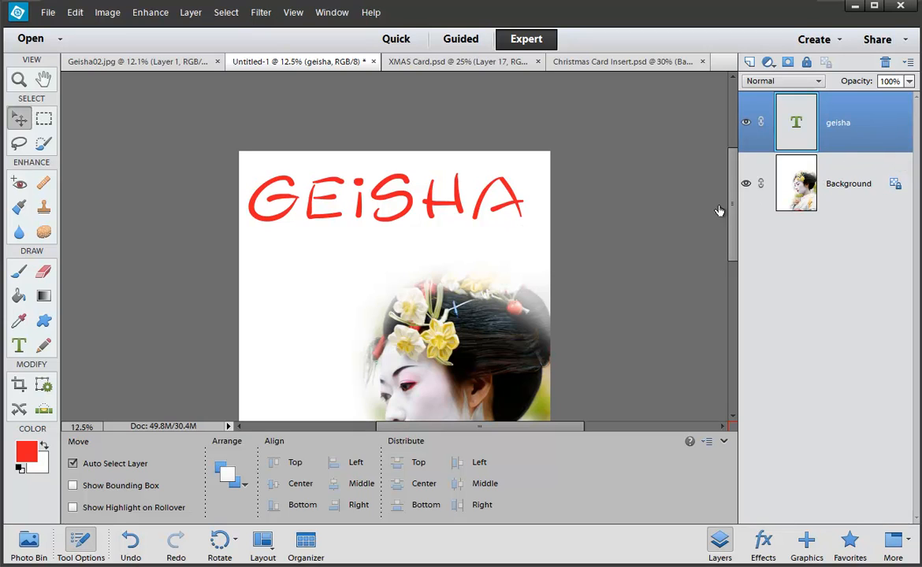
Step: Nudge the GEISHA line, then Alt-drag copies downward until seven red rows stack over the photo
left_click_drag(506, 210, 512, 207)
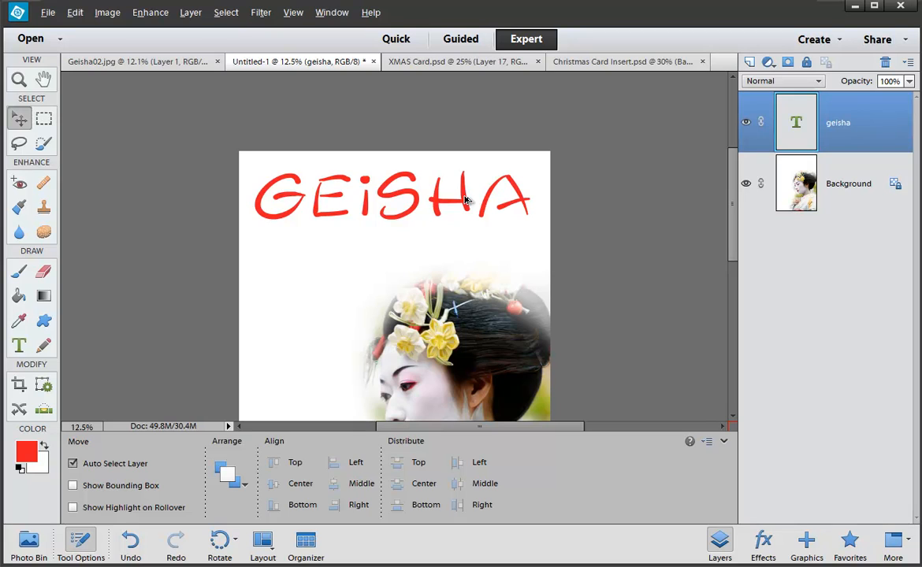
key("alt")
key("alt+bracketleft")
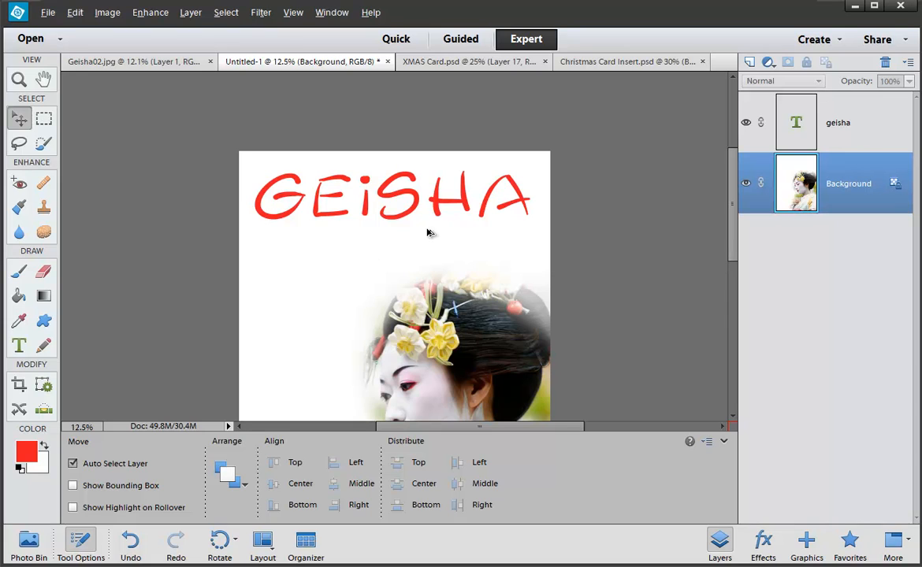
left_click_drag(436, 210, 439, 260, "alt")
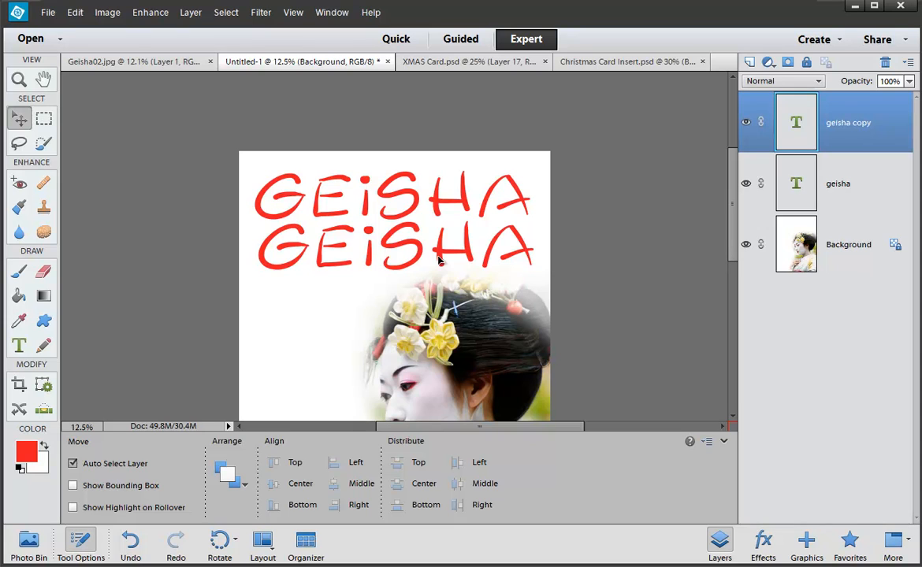
left_click_drag(440, 260, 441, 403, "alt")
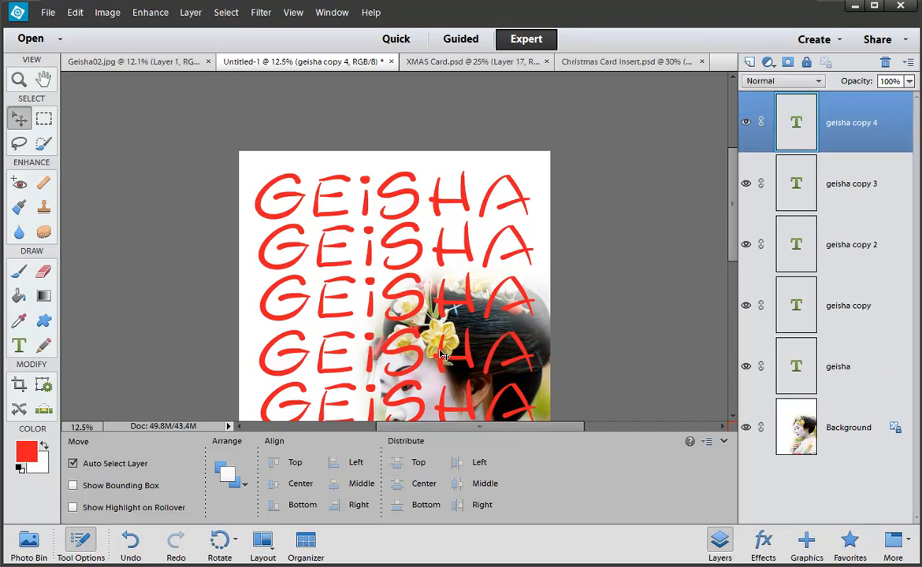
key("ctrl+minus")
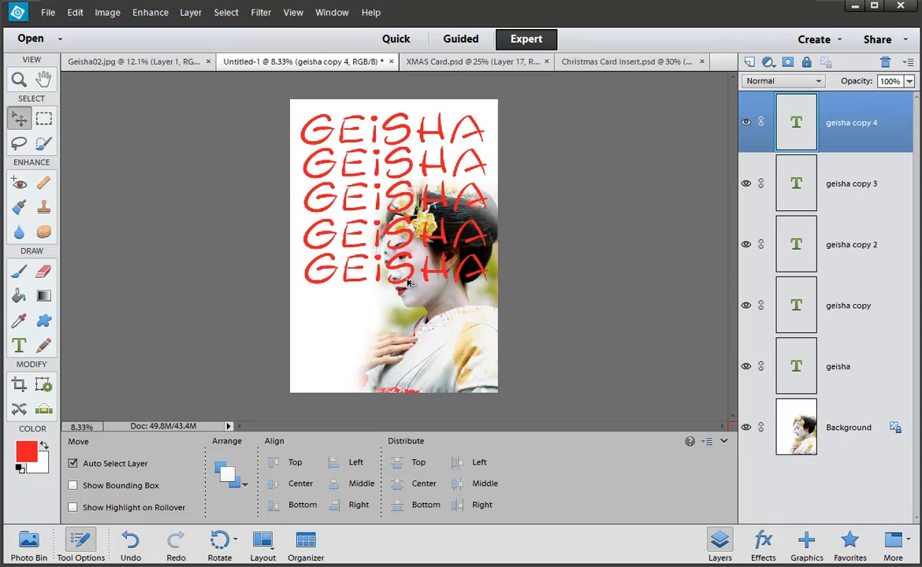
left_click_drag(410, 285, 409, 356, "alt")
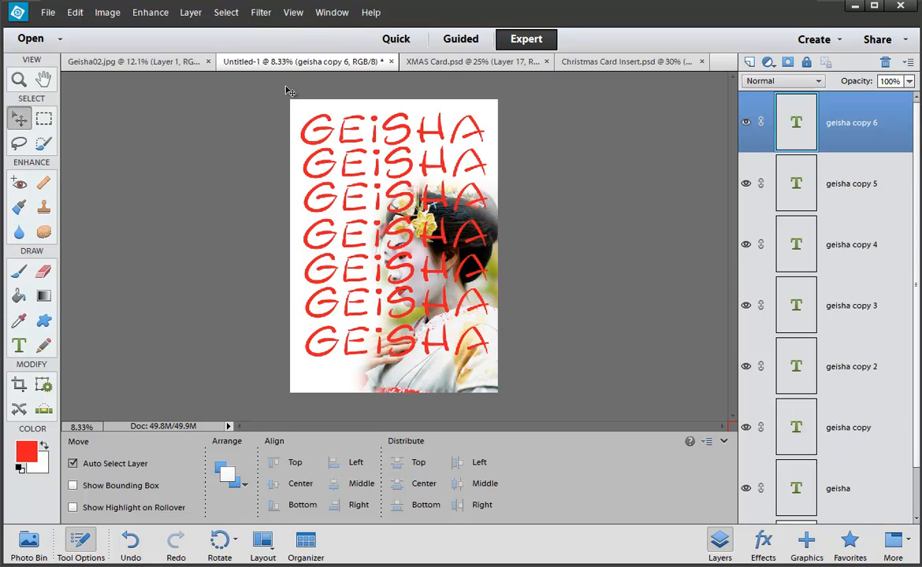
left_click(293, 12)
Step: Add a vertical guide near the left margin and nudge the geisha copy 4 and copy 3 rows to it
left_click(319, 146)
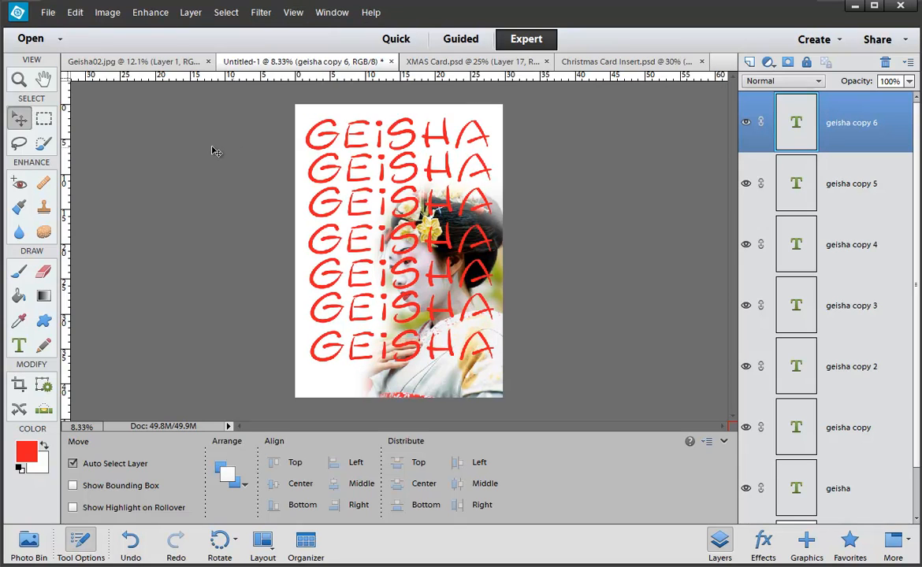
left_click_drag(66, 151, 307, 193)
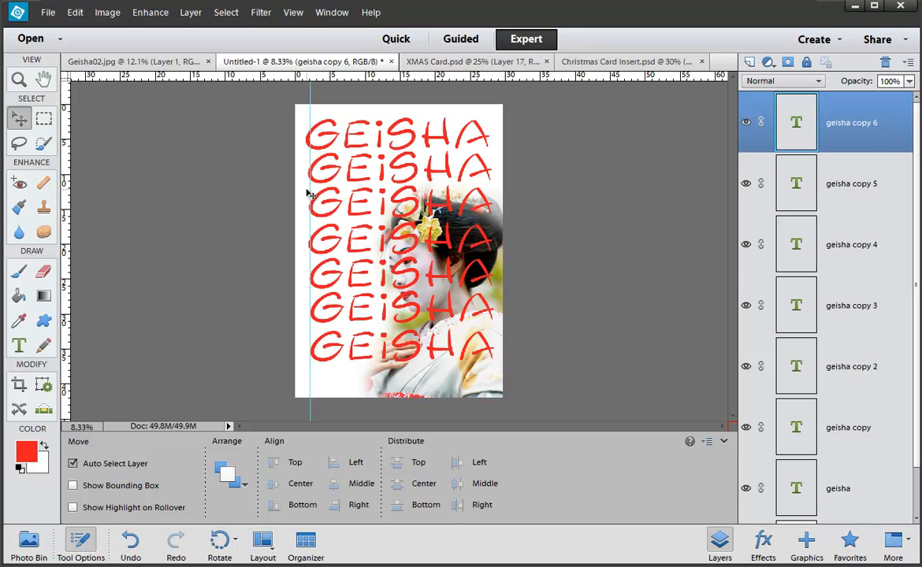
scroll(325, 303, "up", 3)
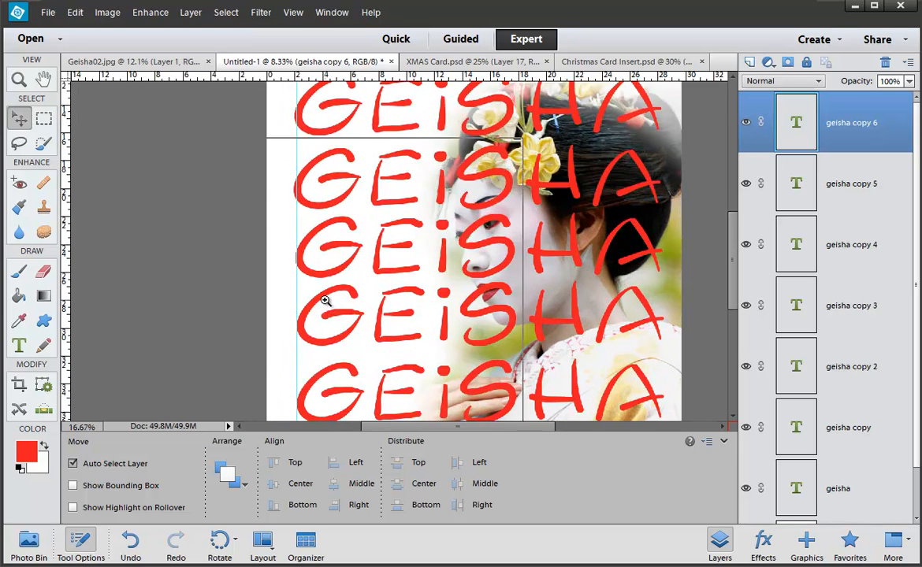
left_click(319, 266)
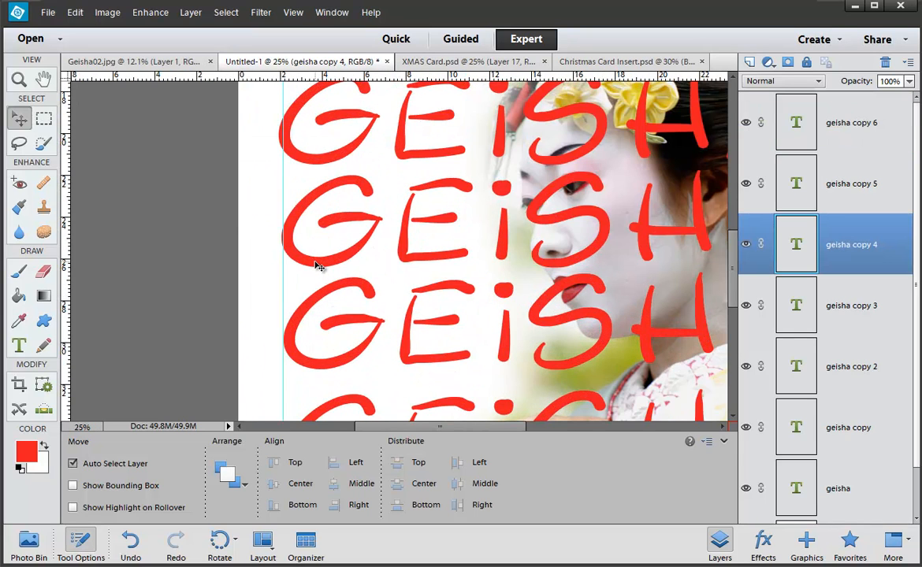
left_click(313, 156)
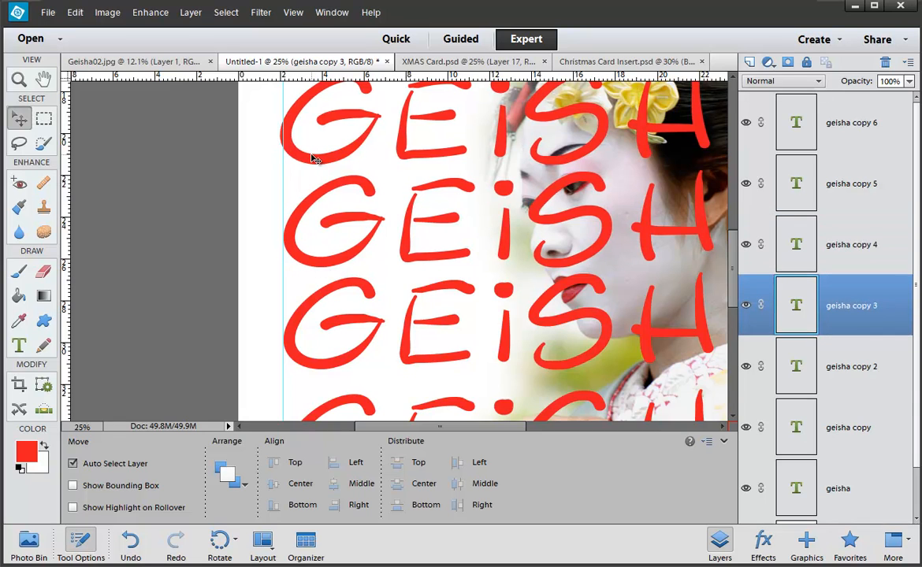
key("Right")
key("Right")
key("Right")
key("Right")
scroll(312, 156, "up", 4)
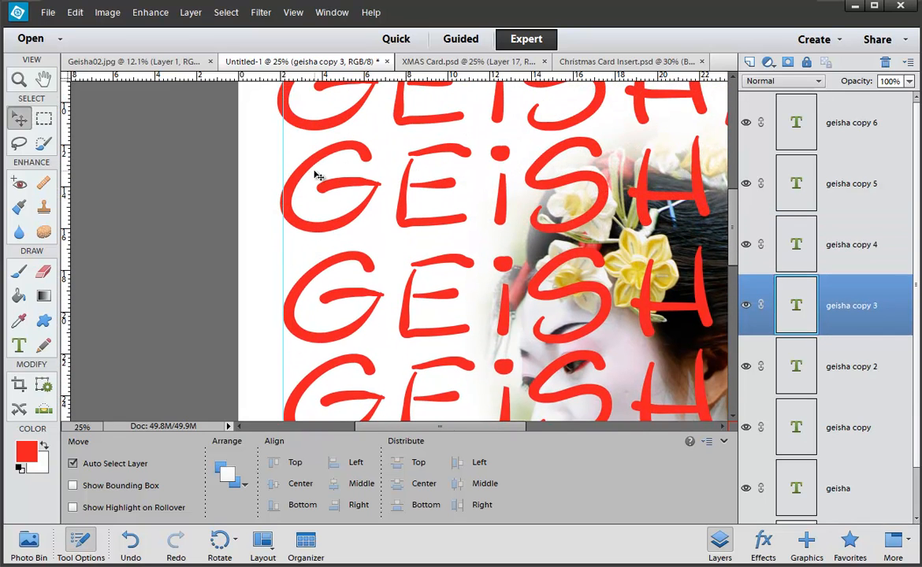
key("Right")
key("Right")
key("Right")
key("Right")
Step: Nudge the geisha copy and original GEISHA rows right to line up with the guide
left_click(321, 131)
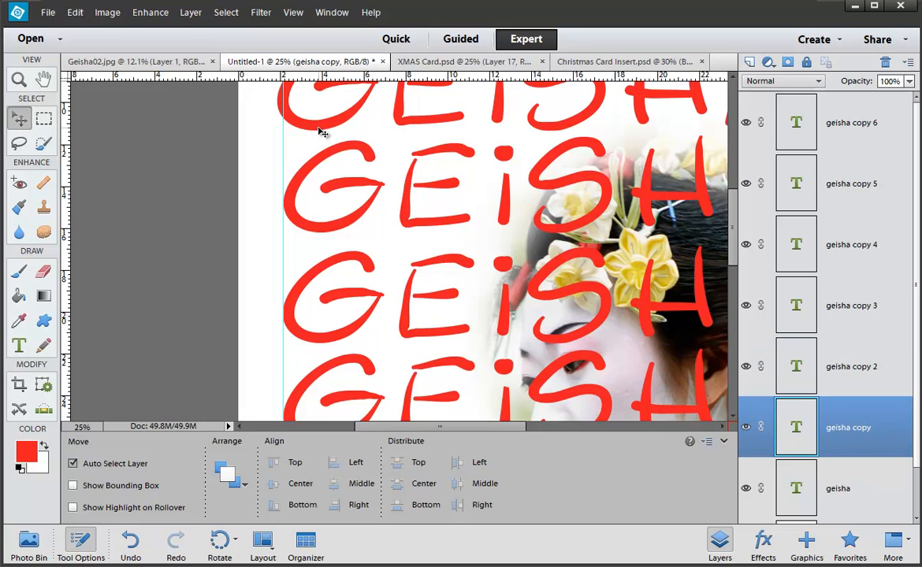
key("Right")
key("Right")
key("Right")
key("Right")
scroll(320, 132, "up", 4)
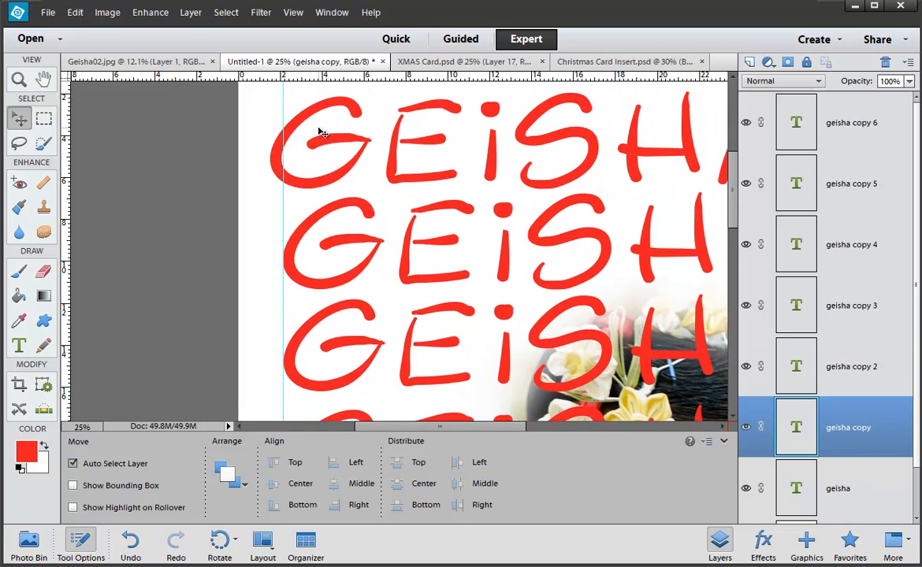
scroll(320, 132, "down", 1)
left_click(313, 100)
key("Right")
key("Right")
key("Right")
key("Right")
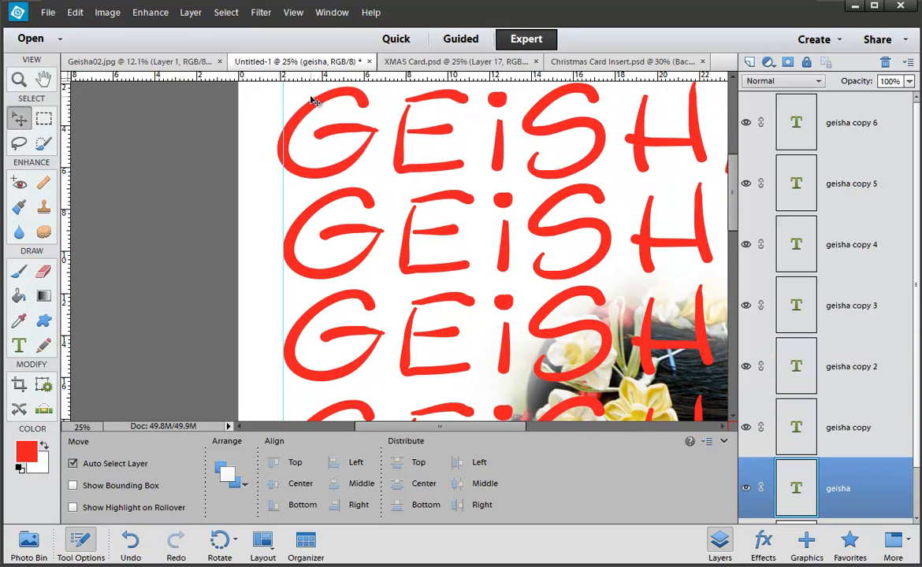
key("Right")
key("Right")
key("Right")
key("Right")
key("Right")
key("Right")
key("Right")
scroll(304, 150, "up", 3)
scroll(303, 177, "down", 5)
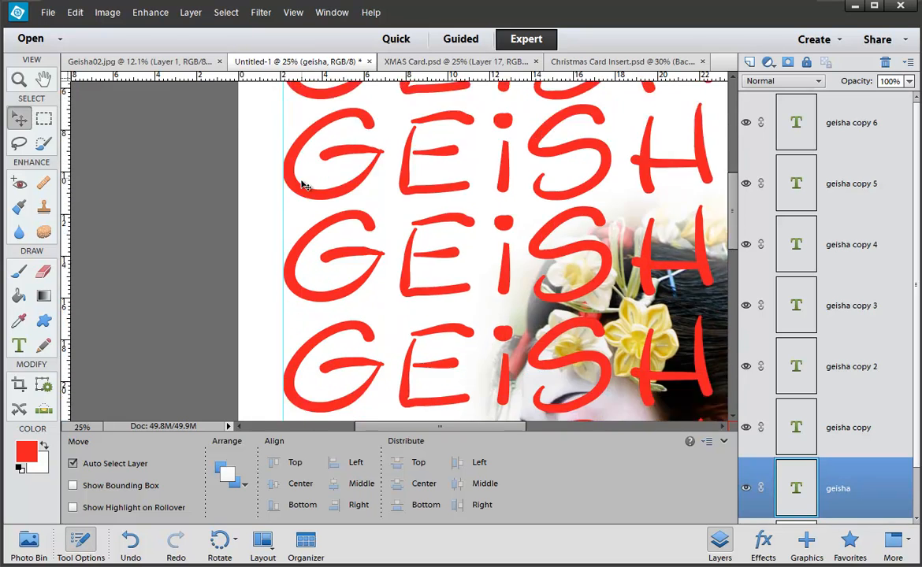
scroll(304, 185, "down", 5)
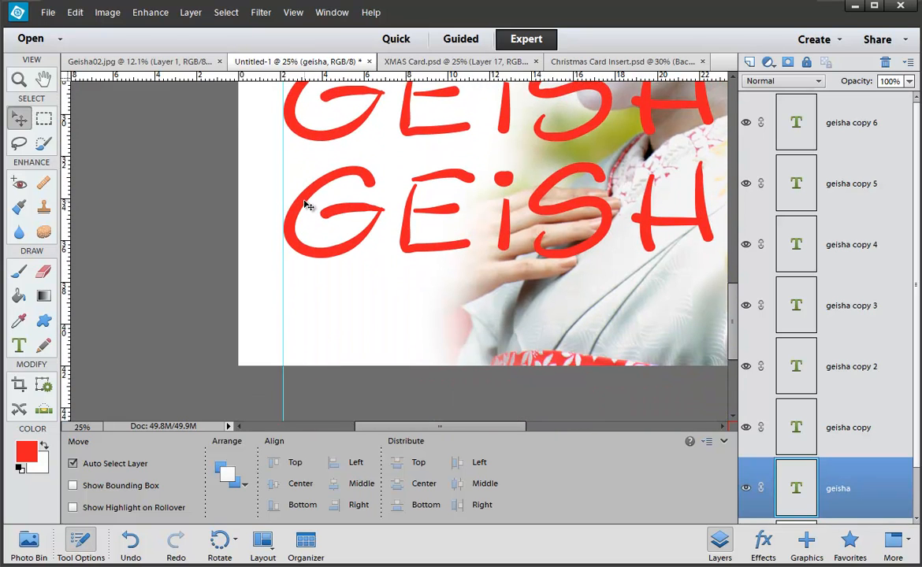
Step: Zoom out to fit the page, hide the tool settings, and select the geisha copy 6 layer
key("ctrl+minus")
key("ctrl+minus")
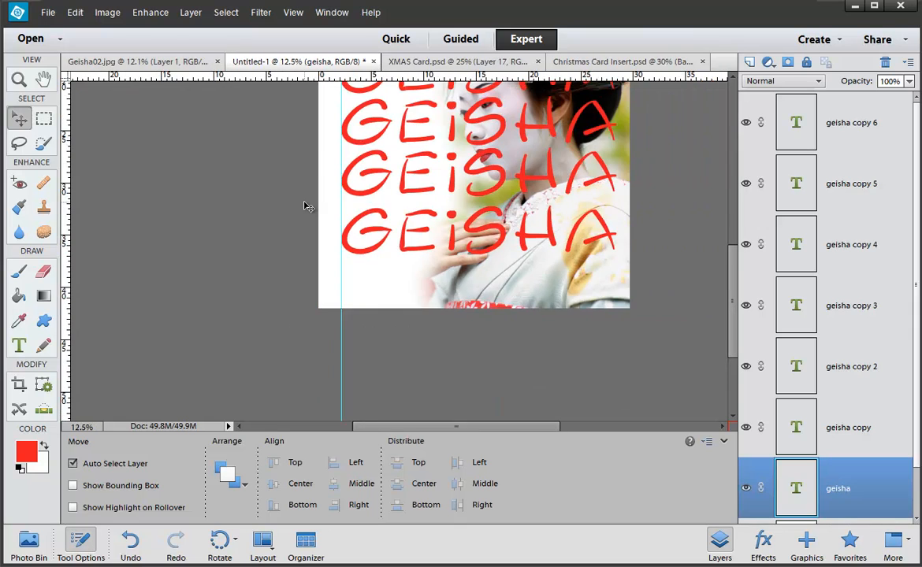
left_click_drag(363, 198, 294, 351)
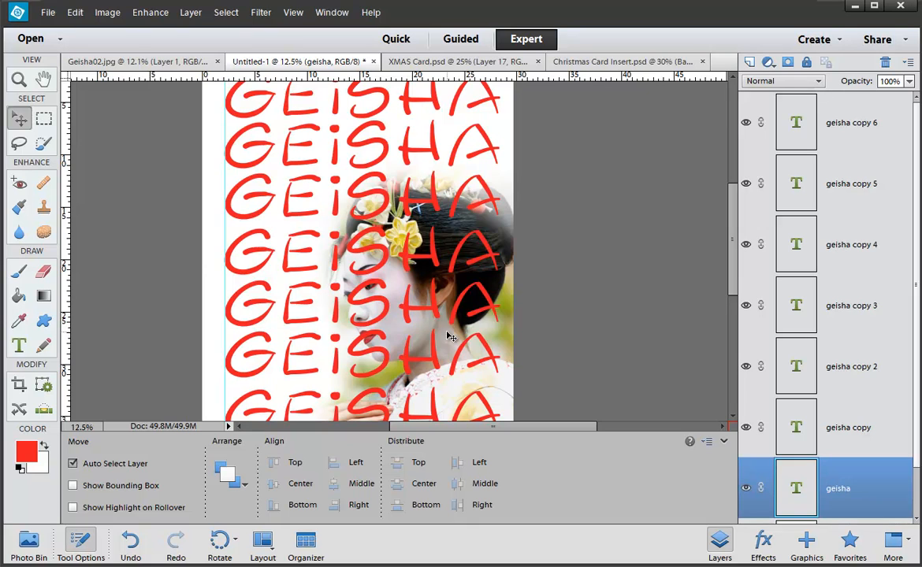
scroll(549, 253, "up", 2)
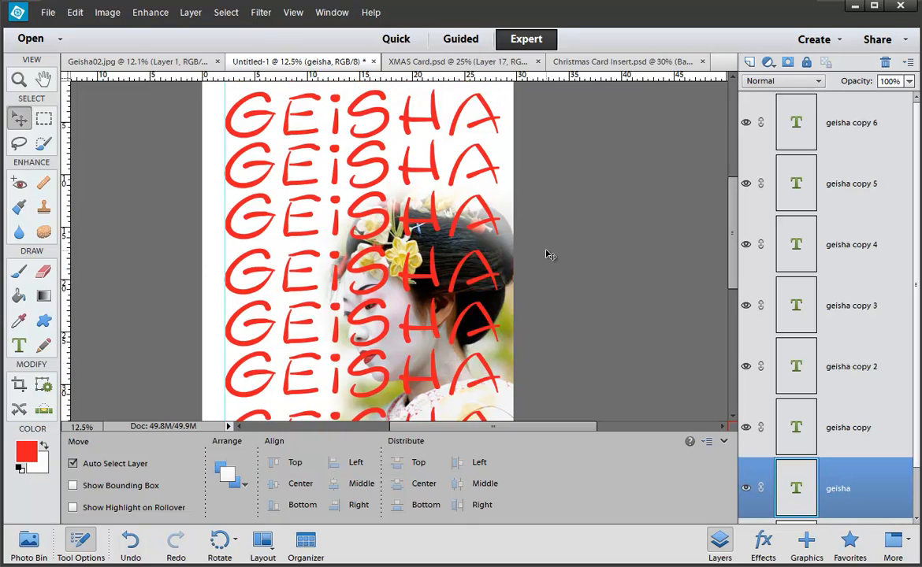
scroll(549, 253, "down", 1)
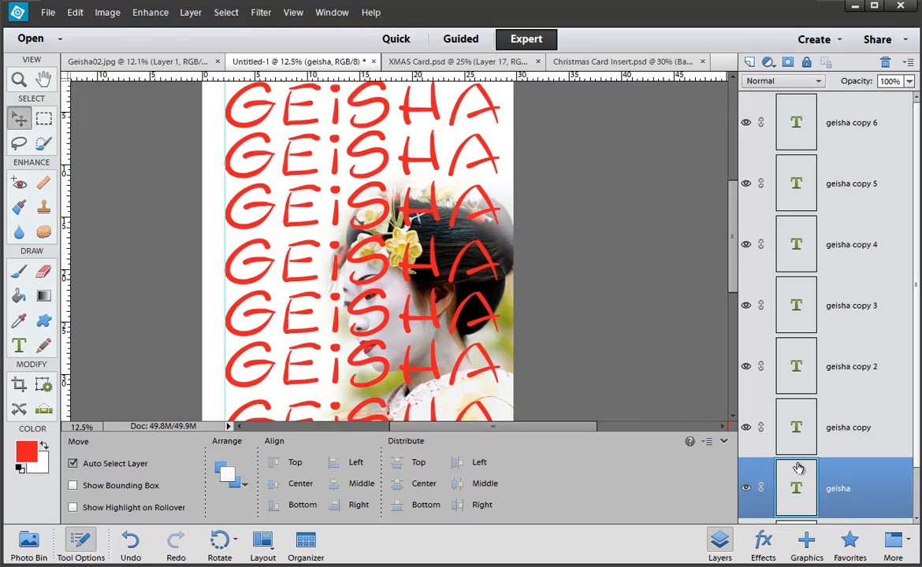
left_click(81, 545)
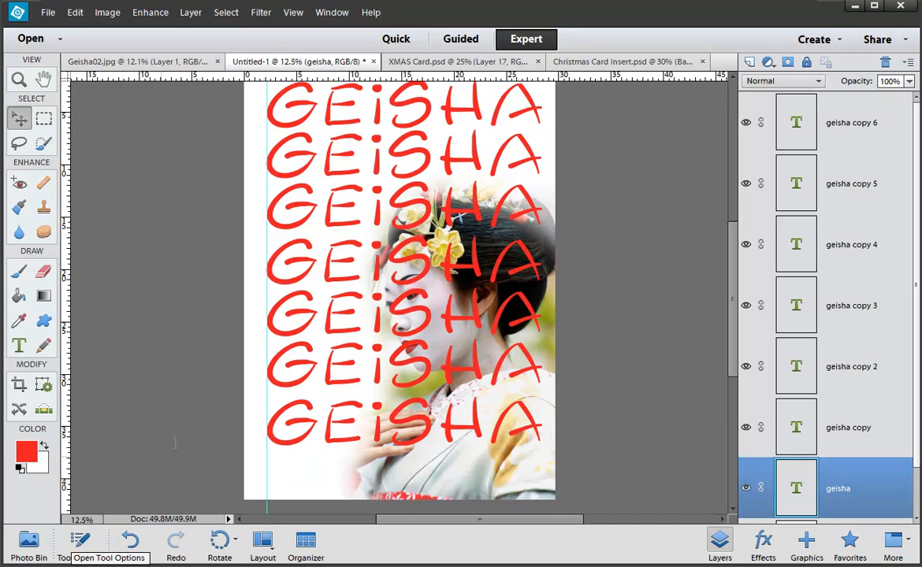
left_click(412, 424)
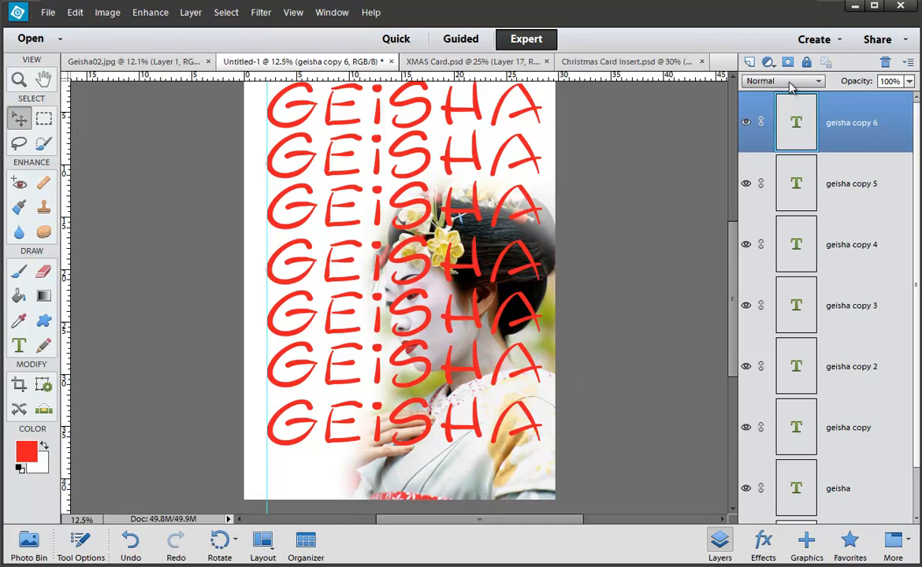
left_click(792, 86)
left_click(791, 87)
left_click(791, 86)
left_click(789, 106)
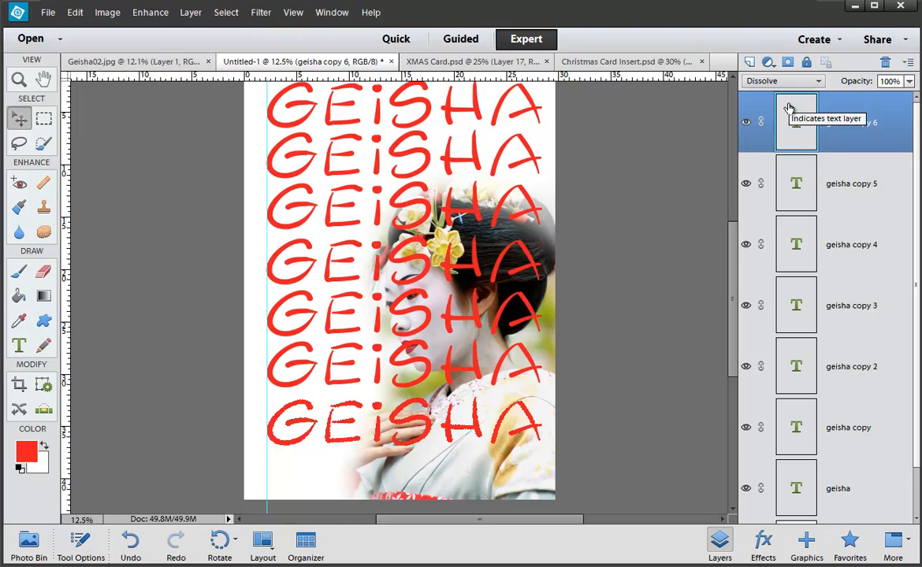
key("shift+plus")
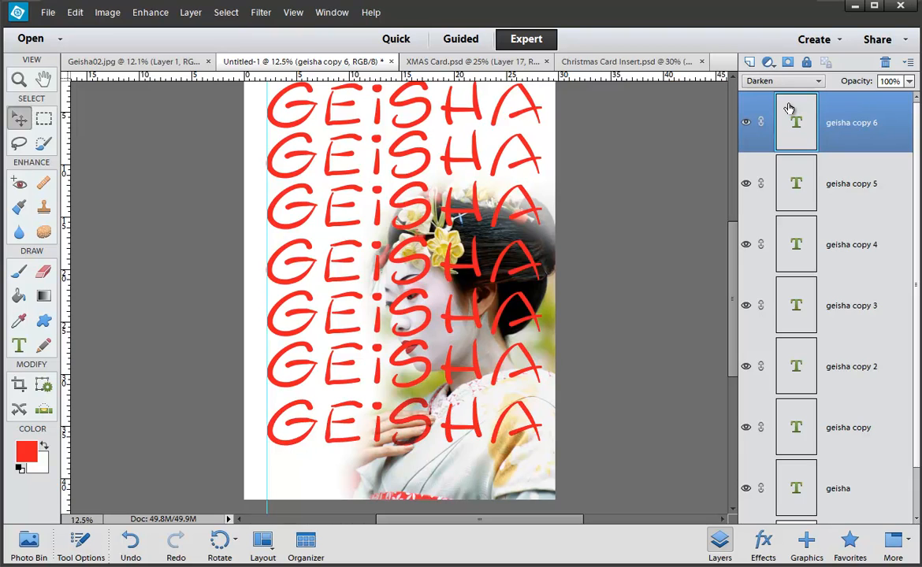
key("shift+plus")
key("shift+plus")
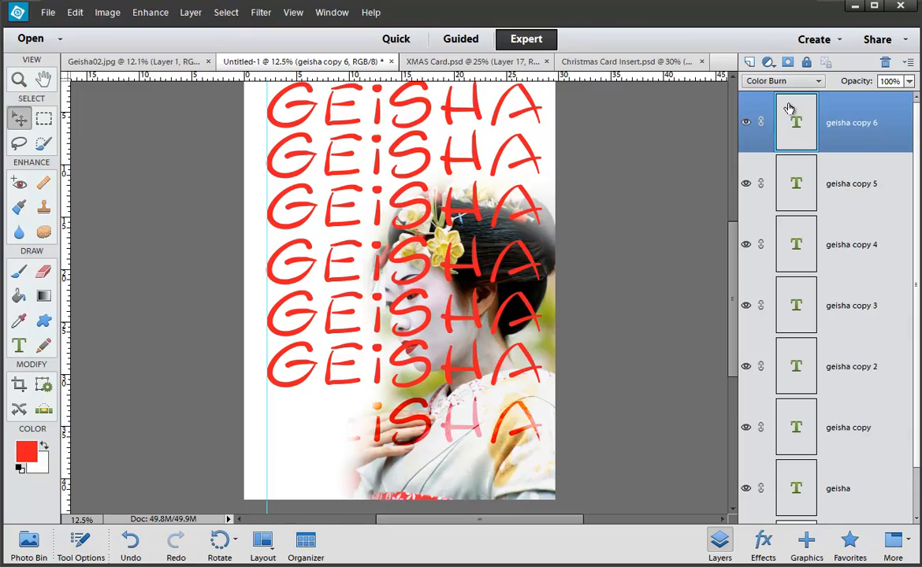
key("shift+plus")
key("shift+plus")
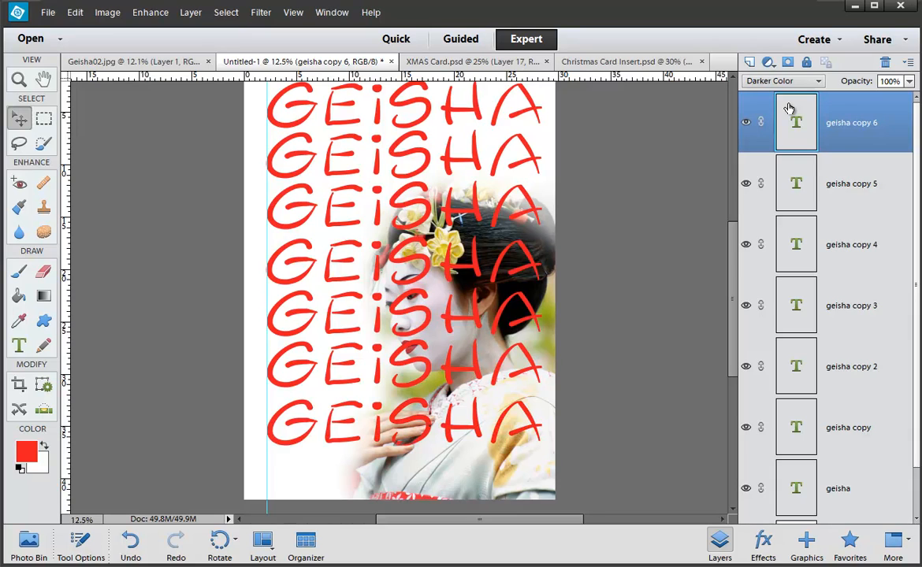
key("shift+plus")
key("shift+plus")
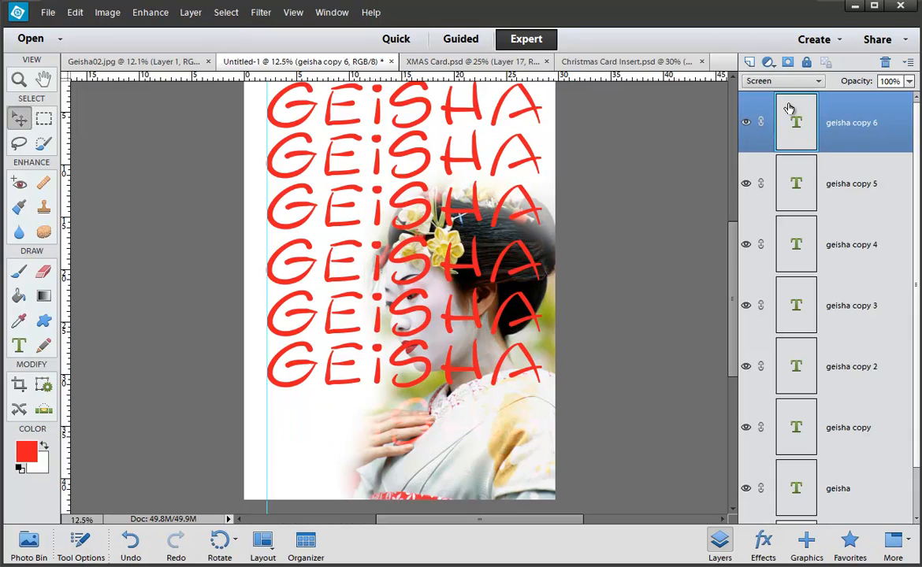
key("shift+plus")
key("shift+plus")
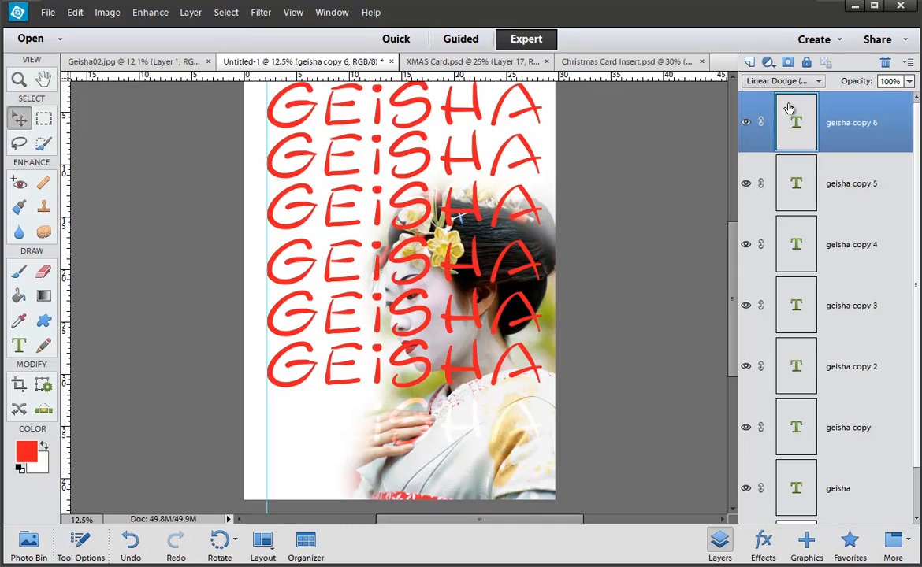
key("shift+plus")
key("shift+plus")
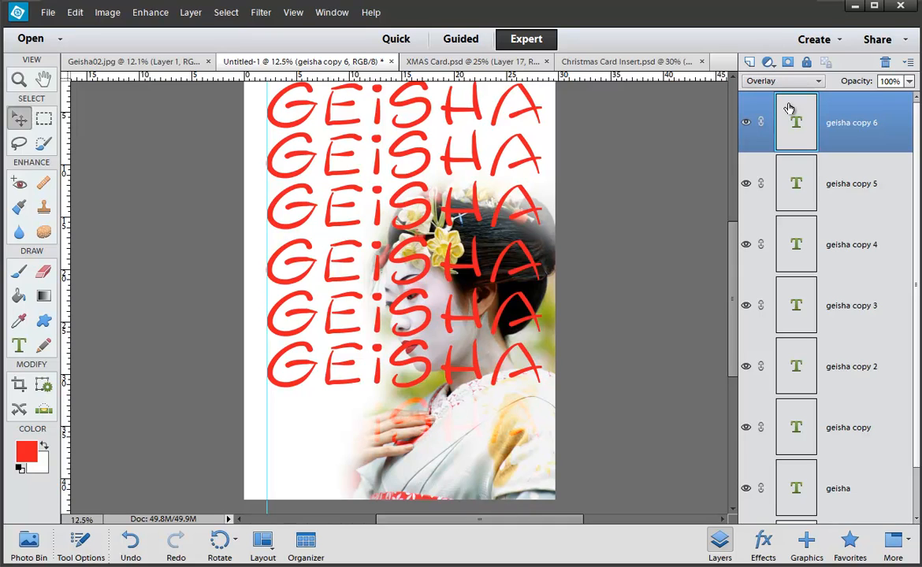
key("shift+plus")
key("shift+plus")
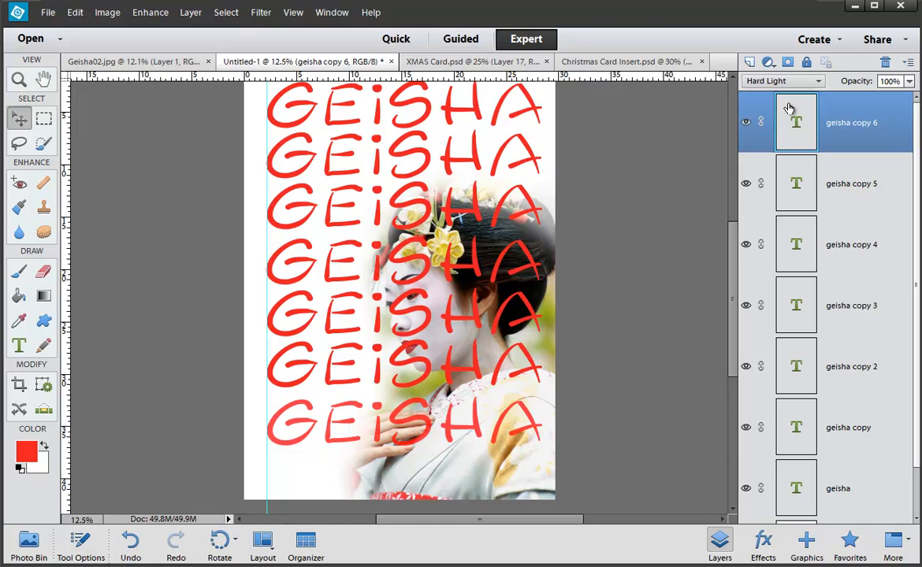
key("shift+plus")
key("shift+plus")
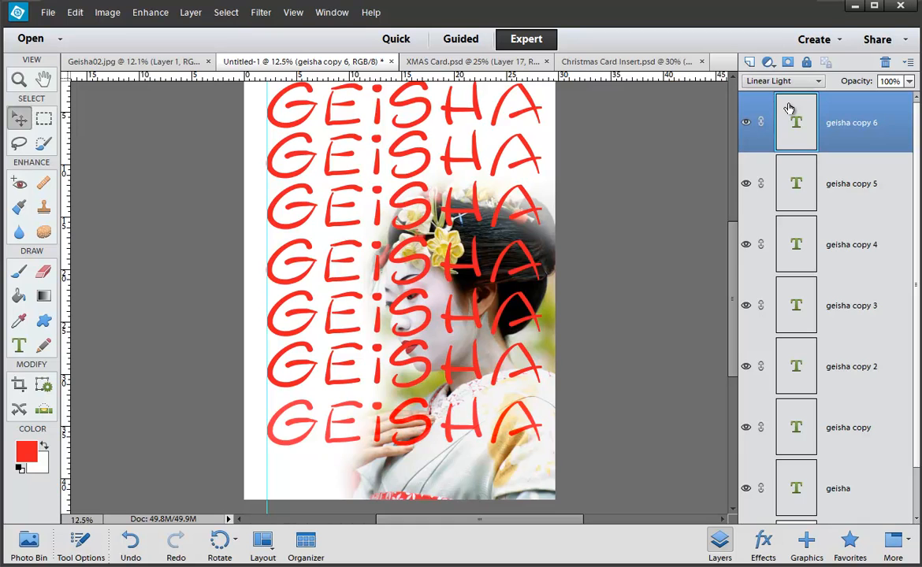
key("shift+plus")
key("shift+plus")
key("shift+plus")
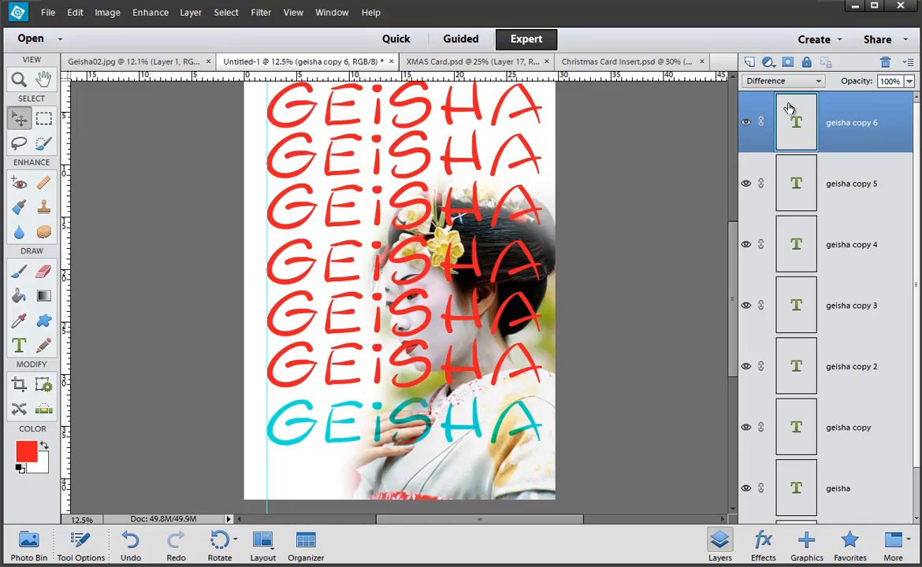
key("shift+plus")
key("shift+plus")
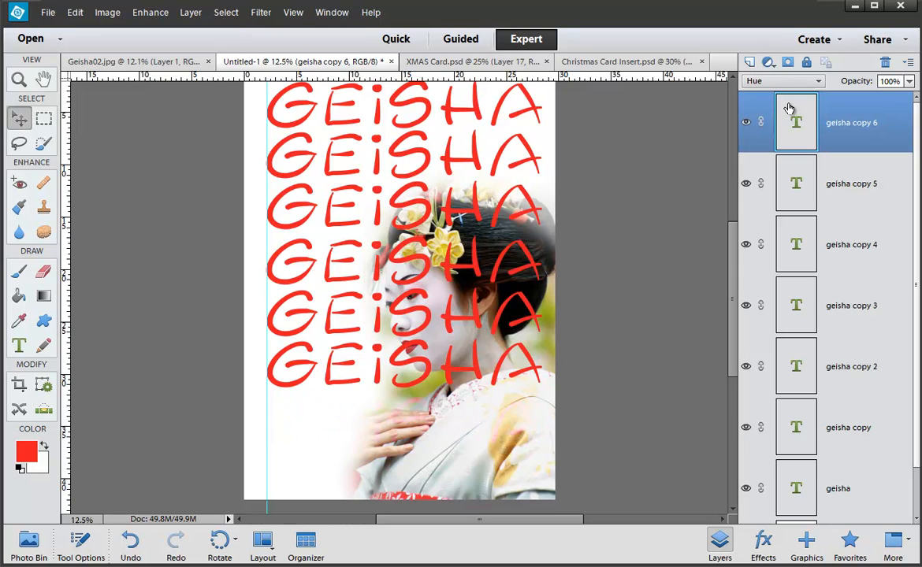
key("shift+plus")
key("shift+plus")
key("shift+plus")
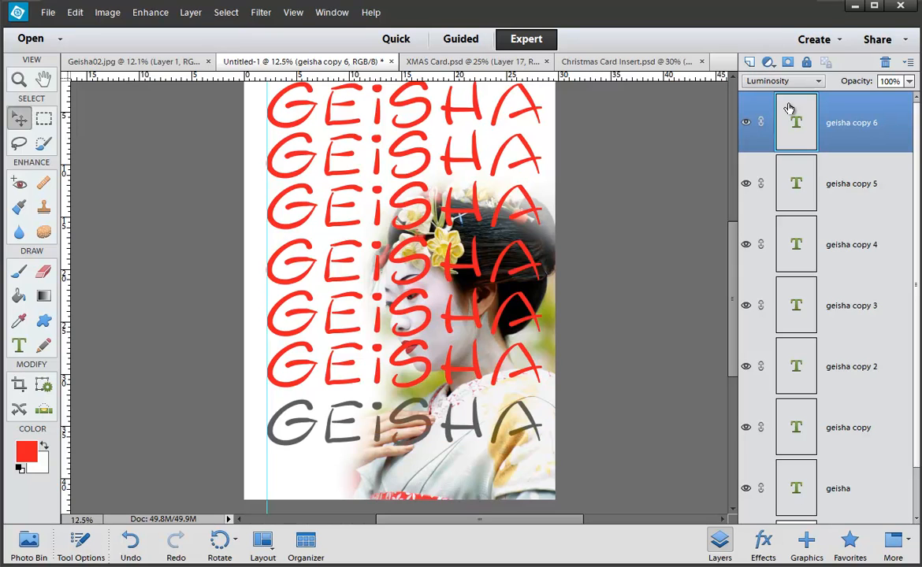
key("shift+minus")
key("shift+minus")
key("shift+minus")
key("shift+minus")
key("shift+minus")
key("shift+minus")
key("shift+minus")
key("shift+minus")
key("shift+minus")
key("shift+minus")
key("shift+minus")
key("shift+minus")
key("shift+minus")
key("shift+minus")
key("shift+minus")
key("shift+minus")
key("shift+minus")
key("shift+minus")
key("shift+minus")
key("shift+minus")
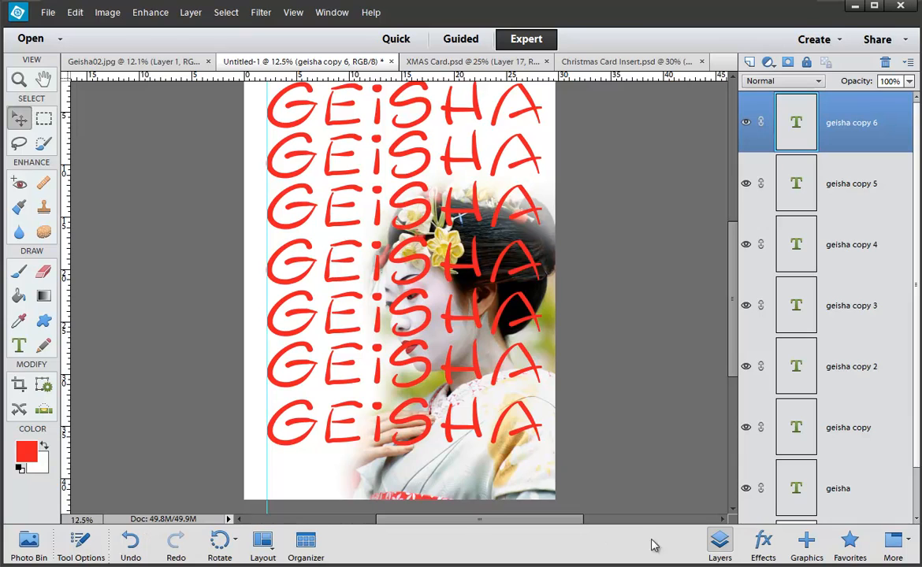
Step: Switch the Layers panel to the smallest thumbnail size and select the Background layer
left_click(908, 63)
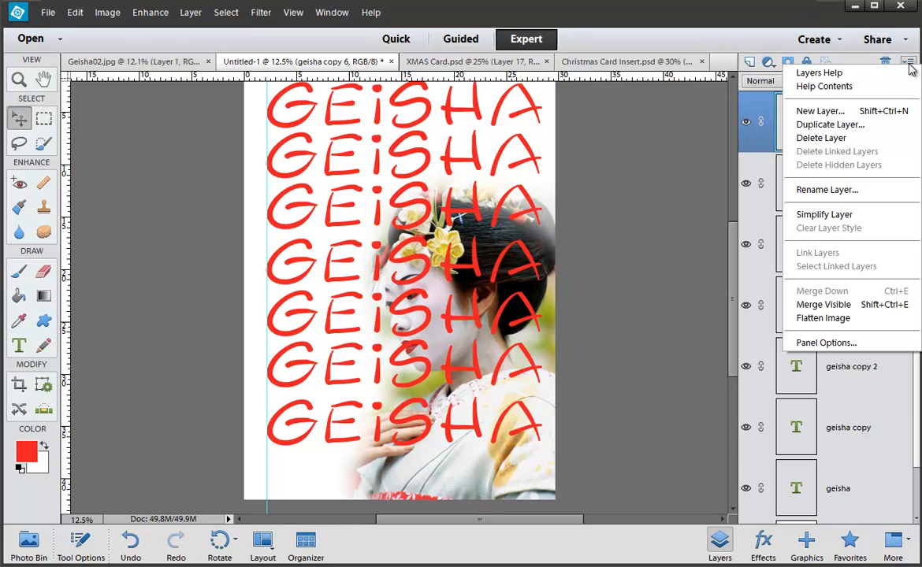
left_click(835, 343)
left_click(164, 90)
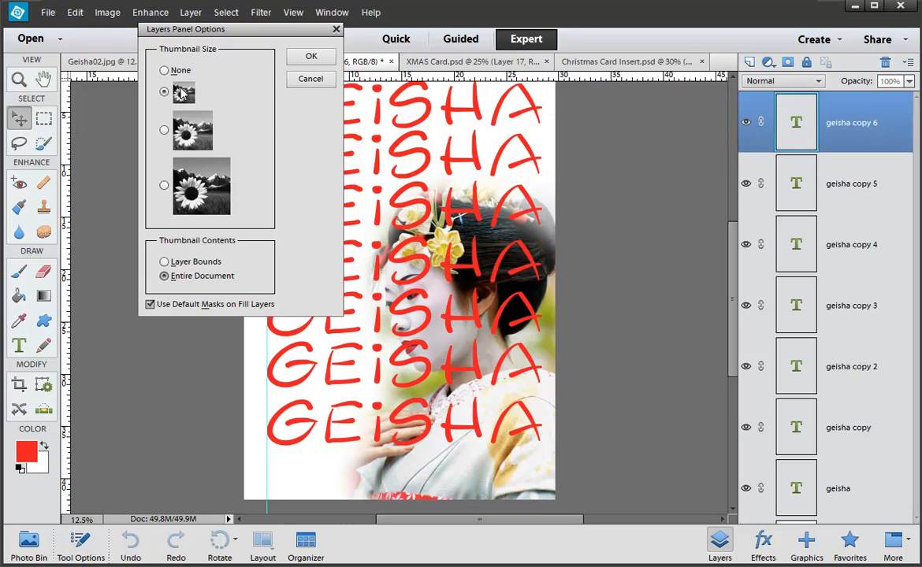
left_click(309, 57)
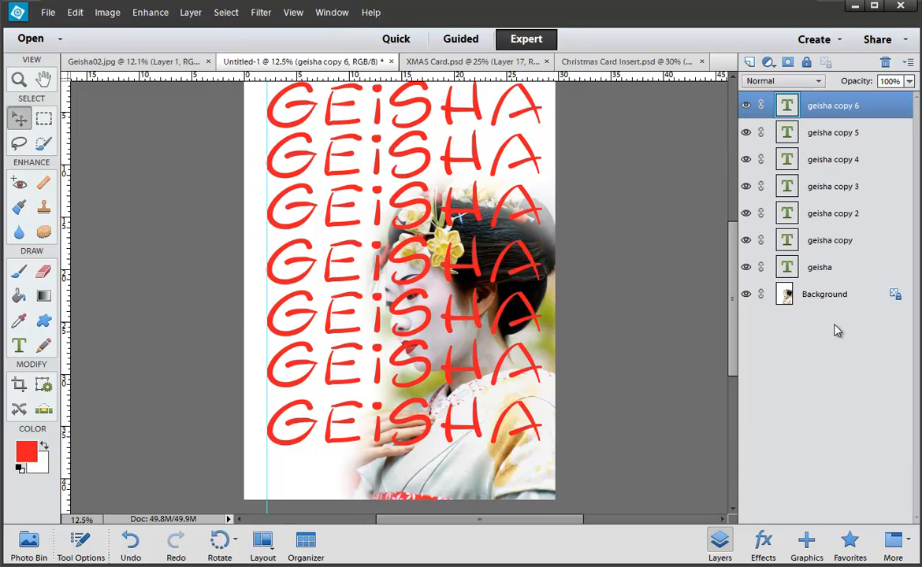
left_click(821, 297)
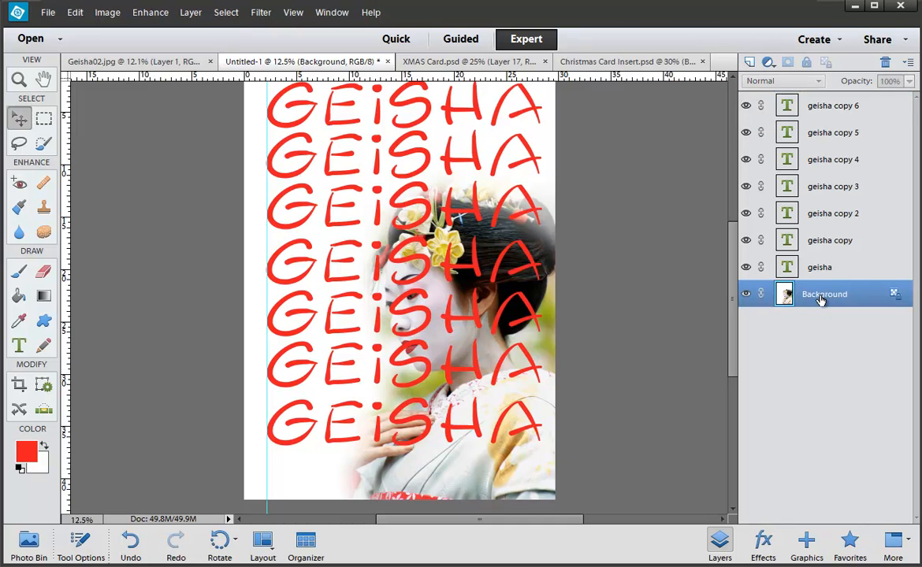
Step: Duplicate the Background photo and move the copy above all the GEISHA text layers
key("ctrl+j")
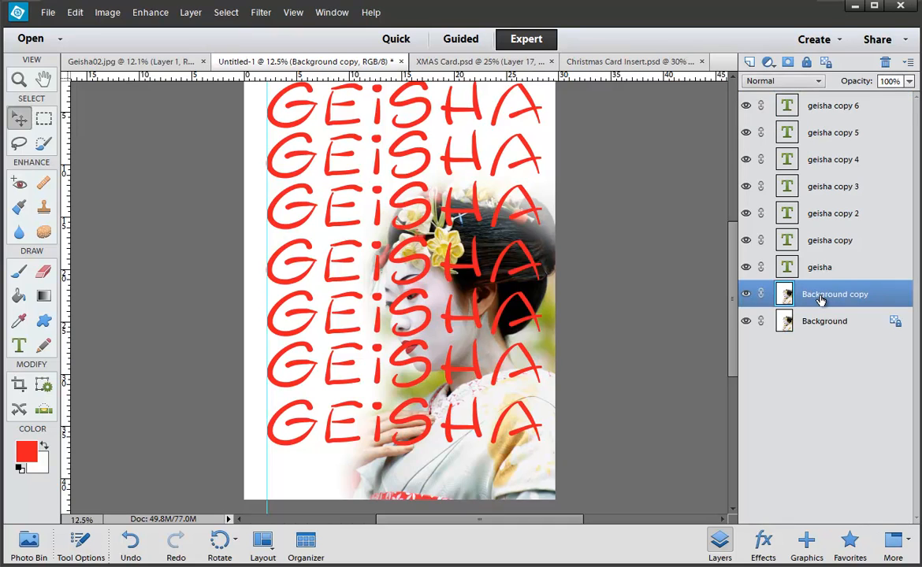
left_click_drag(820, 297, 844, 103)
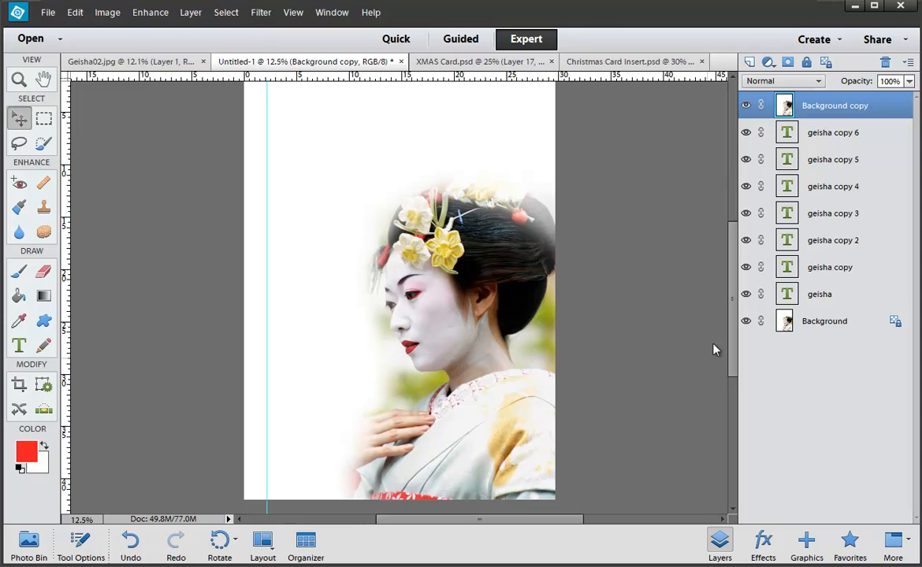
Step: Preview the photo copy in Darken, Multiply, Linear Burn, Lighten, Screen and Dodge blend modes
left_click(797, 81)
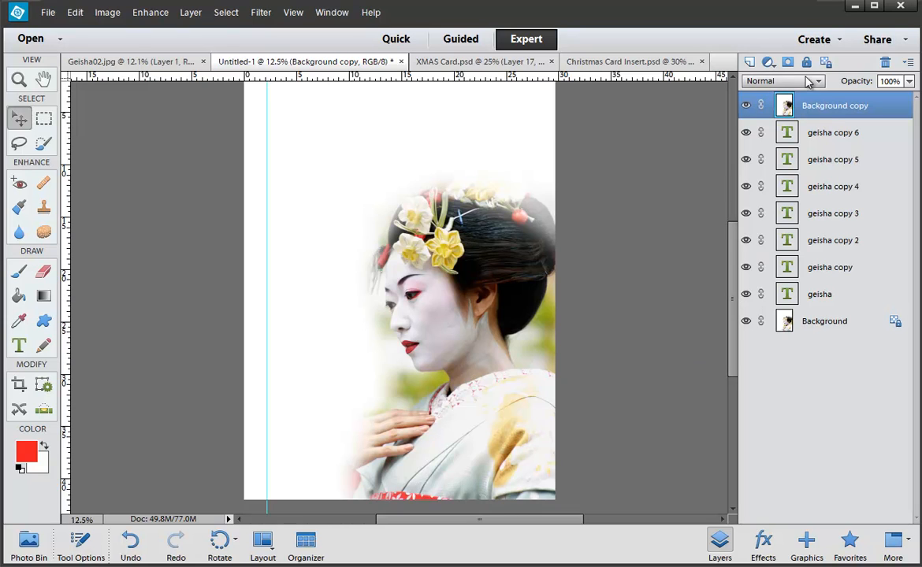
left_click(798, 96)
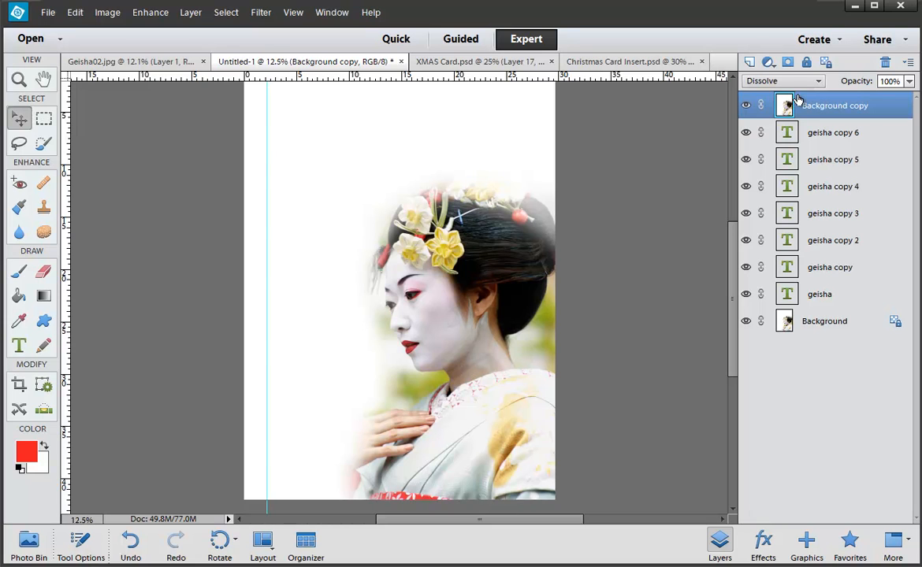
key("Down")
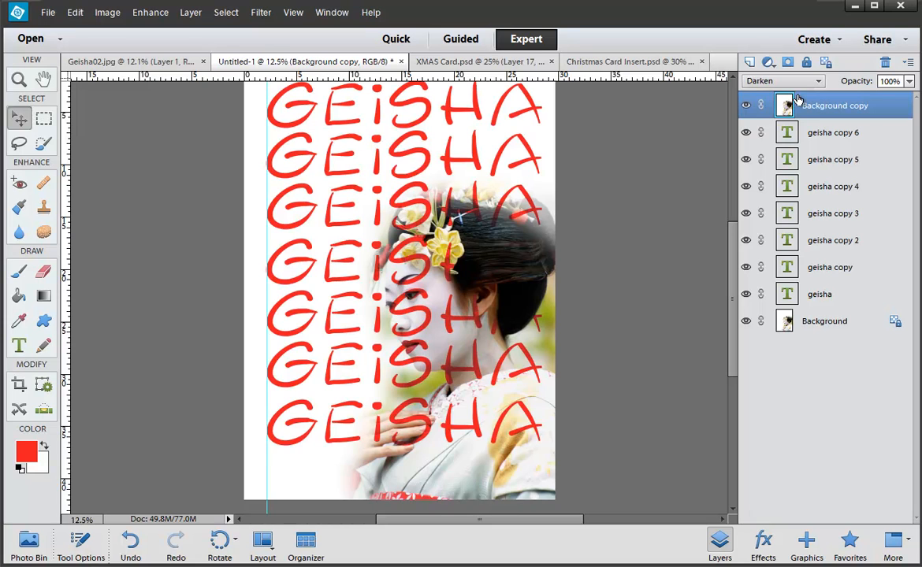
key("Down")
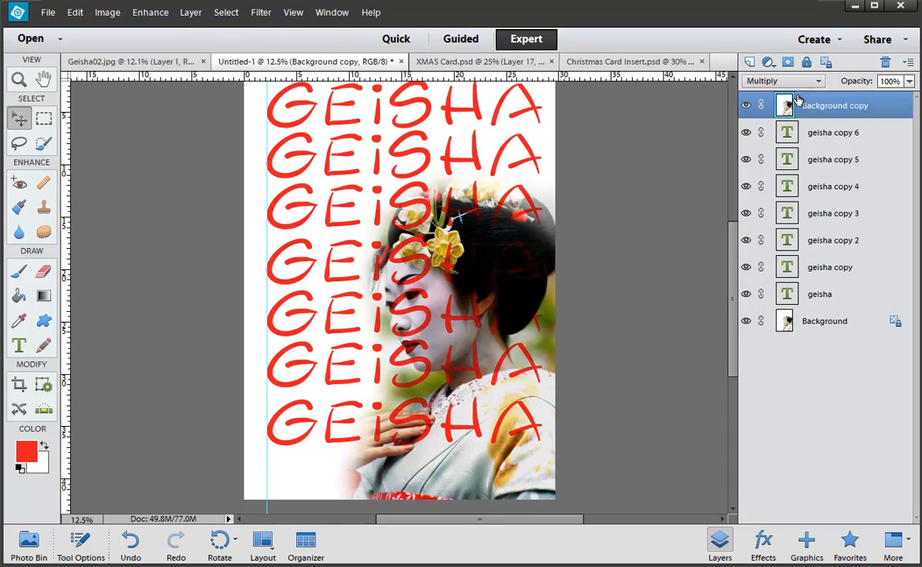
key("Down")
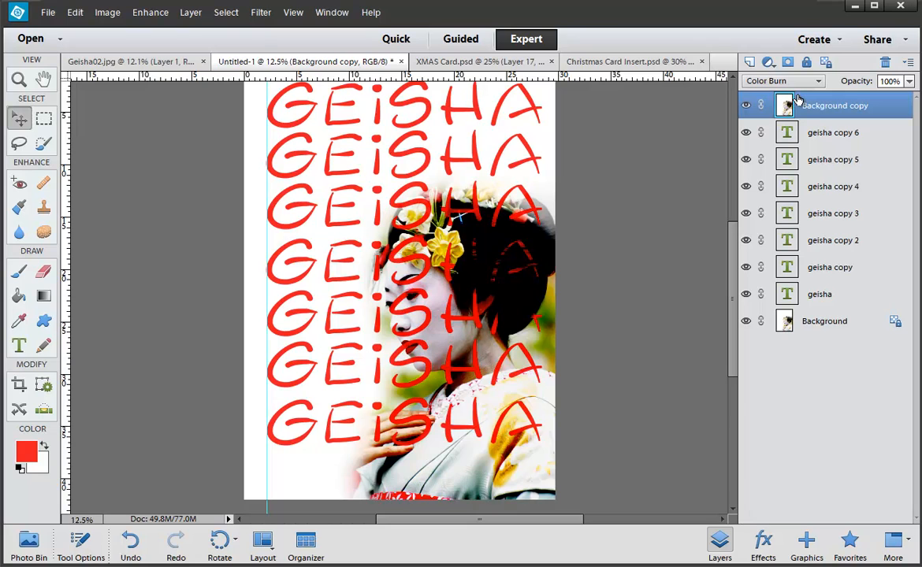
key("Down")
key("Down")
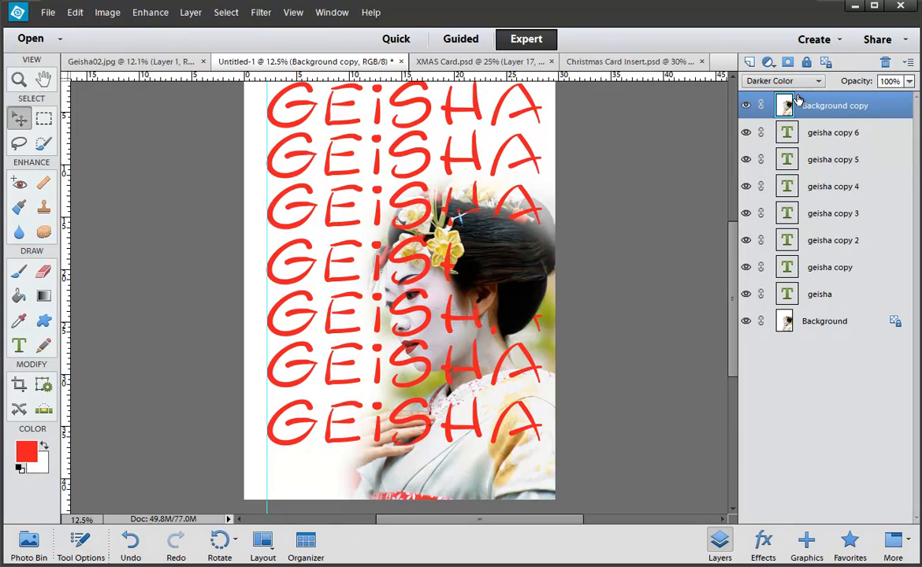
key("Down")
key("Down")
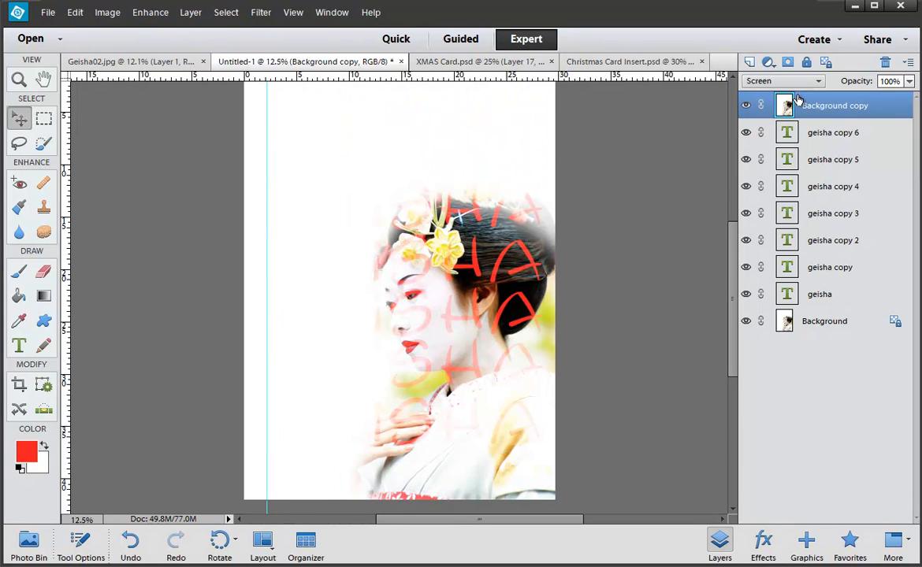
key("Down")
key("Down")
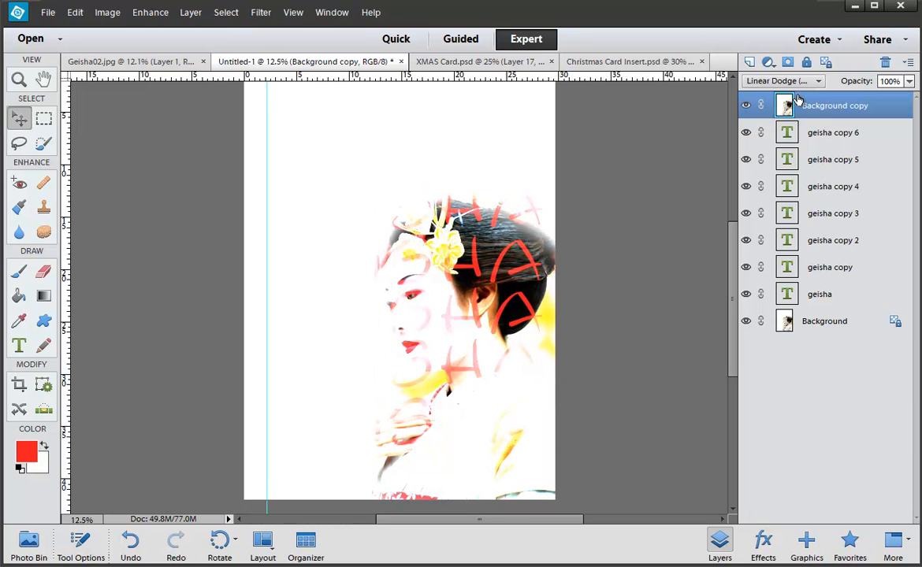
key("Down")
key("Down")
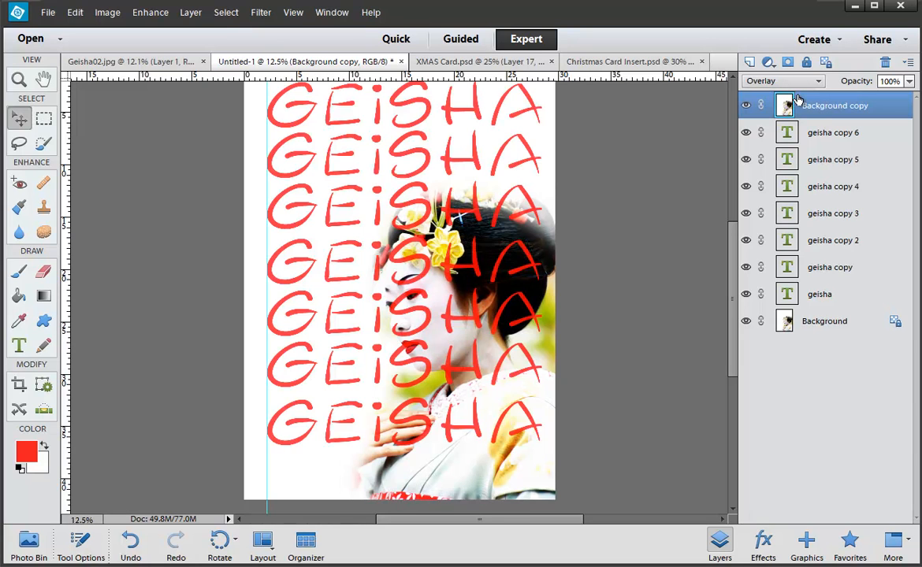
Step: Try Soft Light, Hard Light, Hard Mix, Difference, Exclusion, Luminosity and Saturation blending on the copy
key("Down")
key("Down")
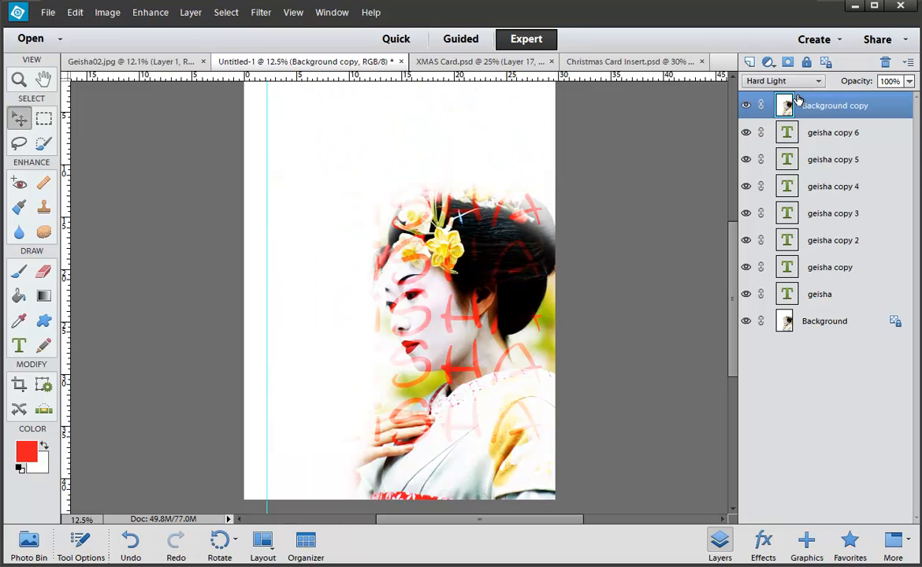
key("Down")
key("Down")
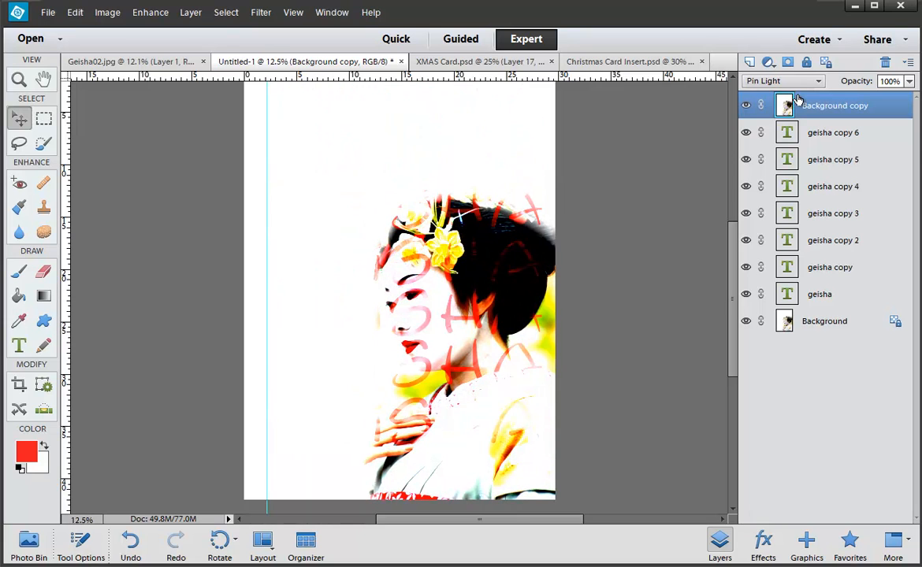
key("Down")
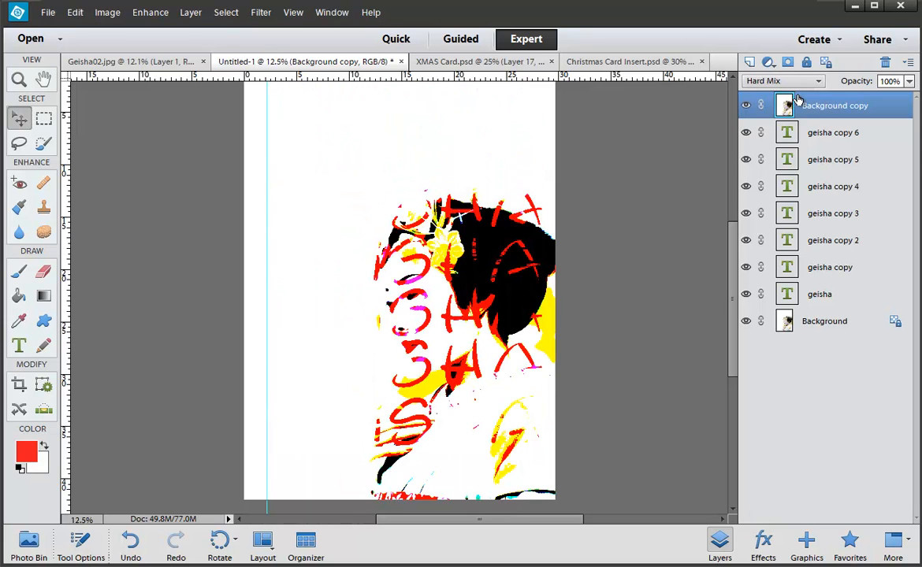
key("Down")
key("Down")
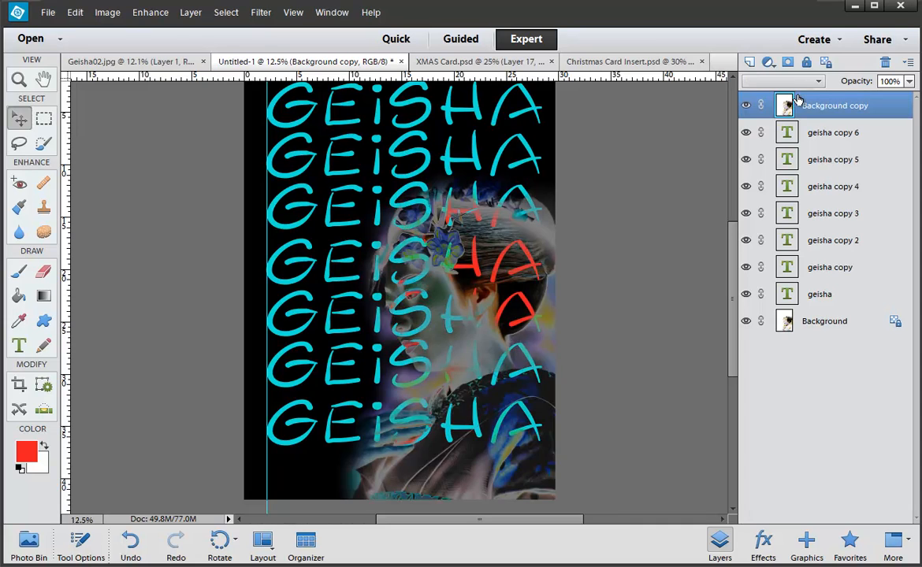
key("Down")
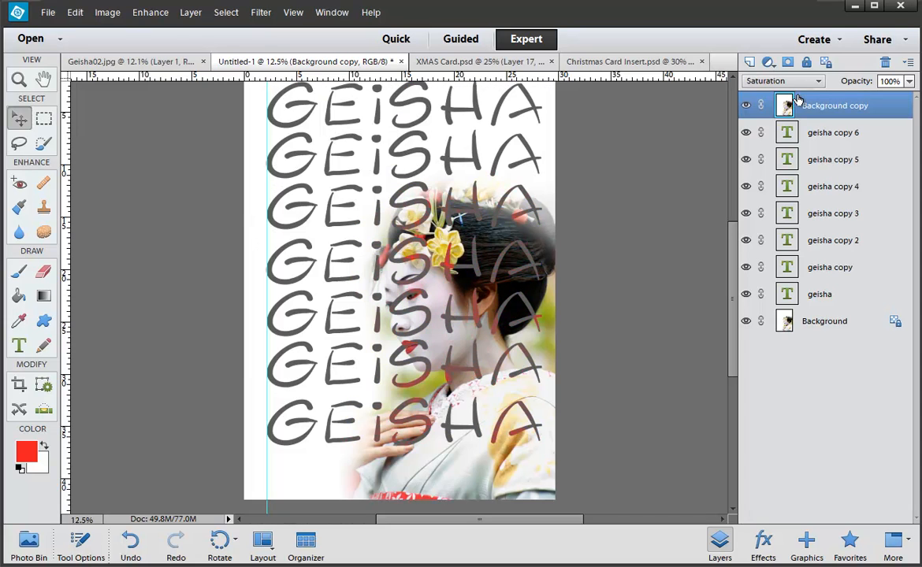
key("Down")
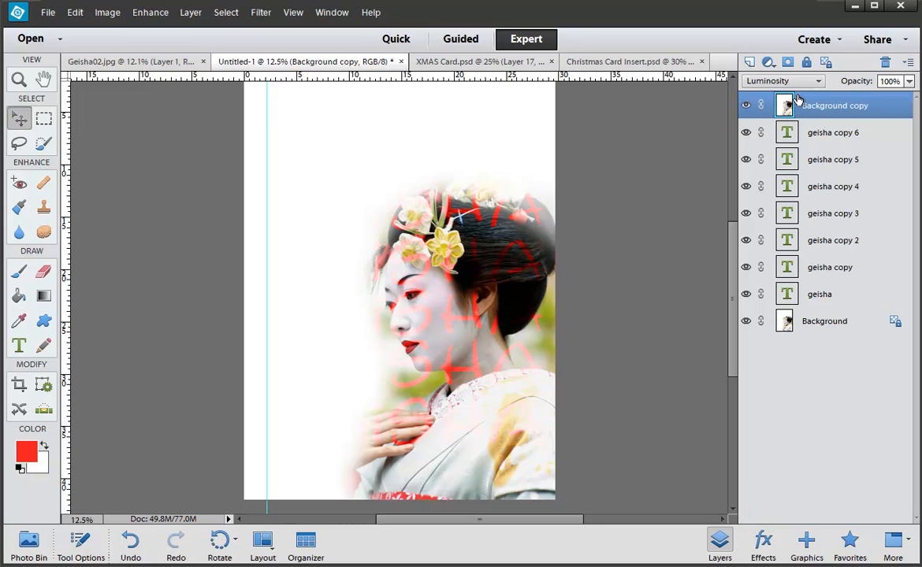
key("Up")
key("Up")
key("Up")
key("Up")
key("Up")
key("Up")
key("Up")
key("Up")
key("Up")
key("Up")
key("Up")
key("Up")
key("Up")
key("Up")
key("Up")
key("Up")
key("Up")
key("Up")
key("Up")
key("Up")
key("Up")
key("Up")
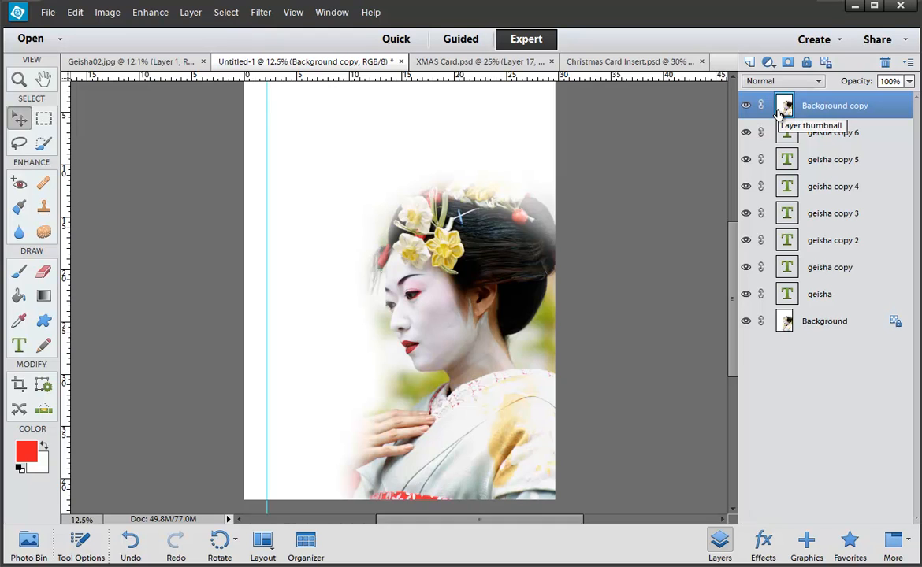
Step: Test the photo copy below the GEISHA rows, return it to the top, and add a layer mask
left_click_drag(830, 111, 827, 305)
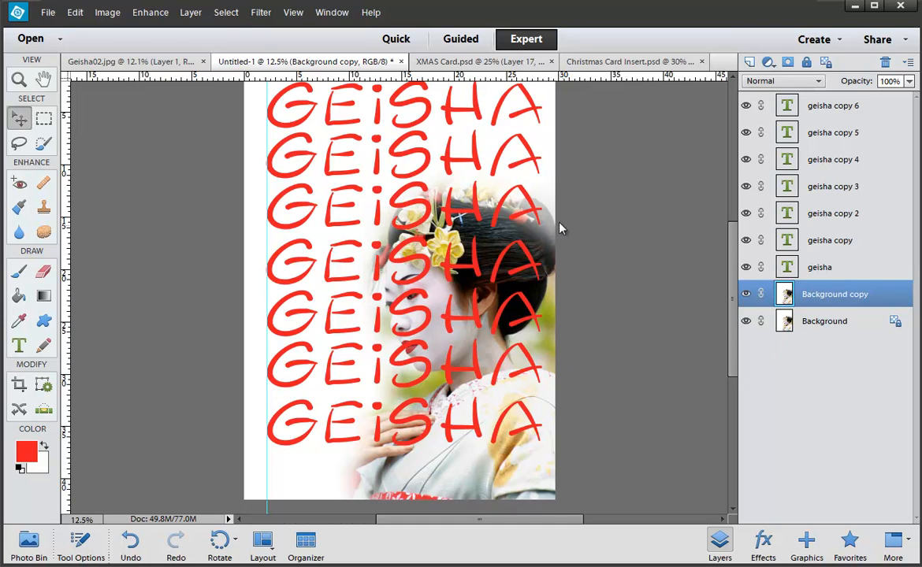
scroll(366, 414, "up", 1)
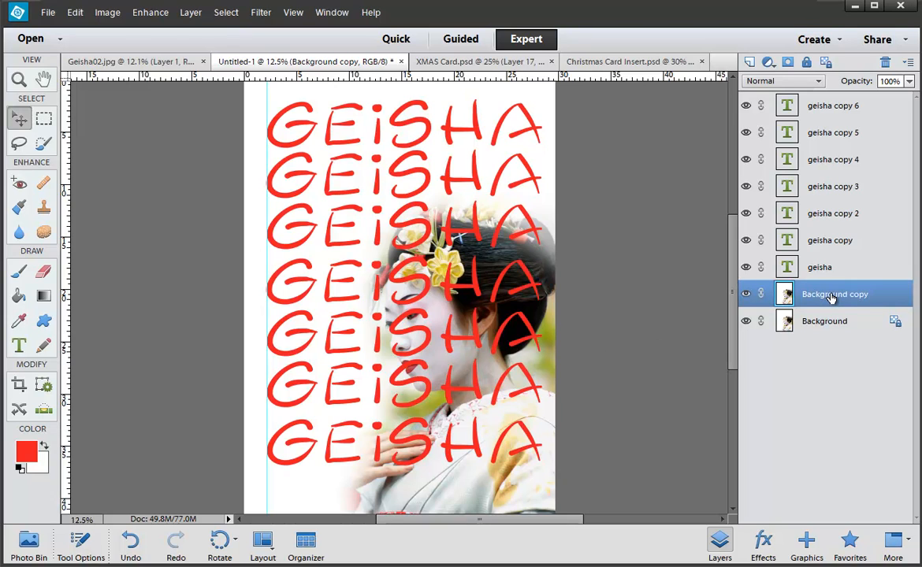
left_click_drag(839, 295, 835, 104)
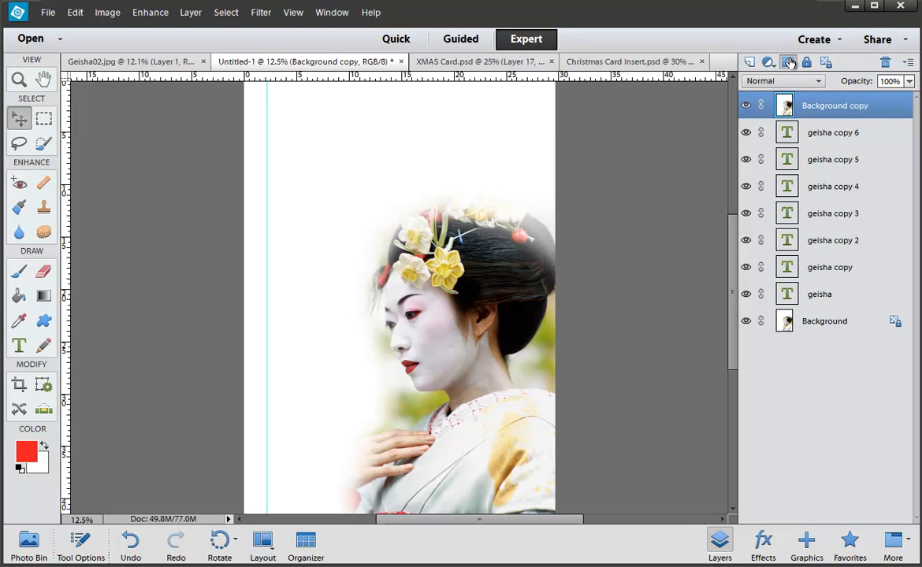
left_click(788, 62)
Step: Paint the mask with a black 900 px brush to reveal the top GEISHA rows
scroll(643, 192, "up", 1)
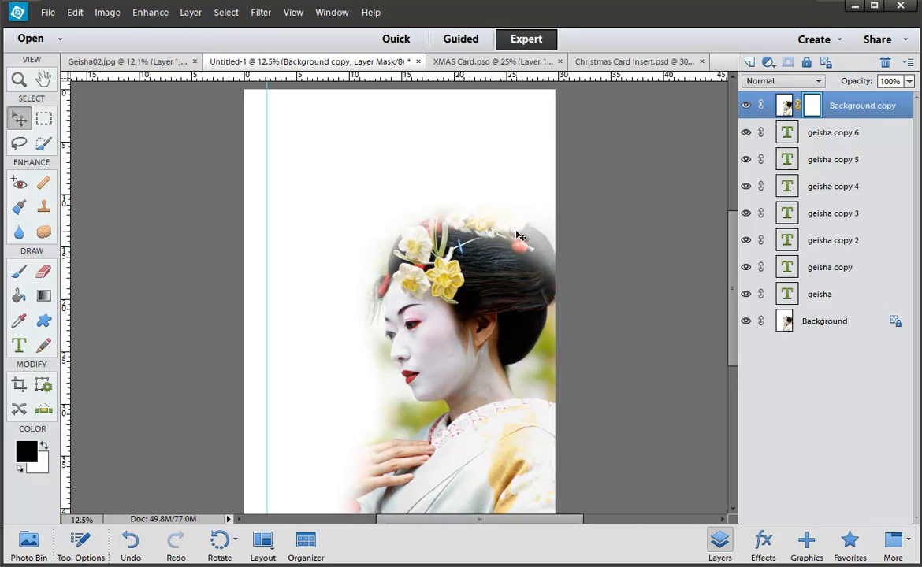
key("b")
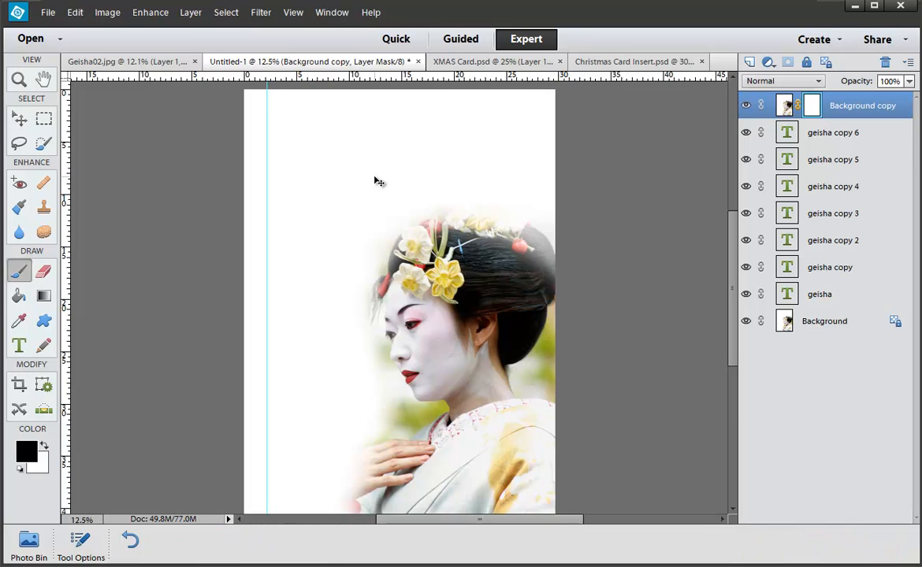
mouse_move(370, 144)
left_mouse_down()
mouse_move(294, 220)
mouse_move(365, 146)
mouse_move(471, 130)
mouse_move(376, 108)
mouse_move(236, 118)
mouse_move(529, 140)
mouse_move(433, 130)
left_mouse_up()
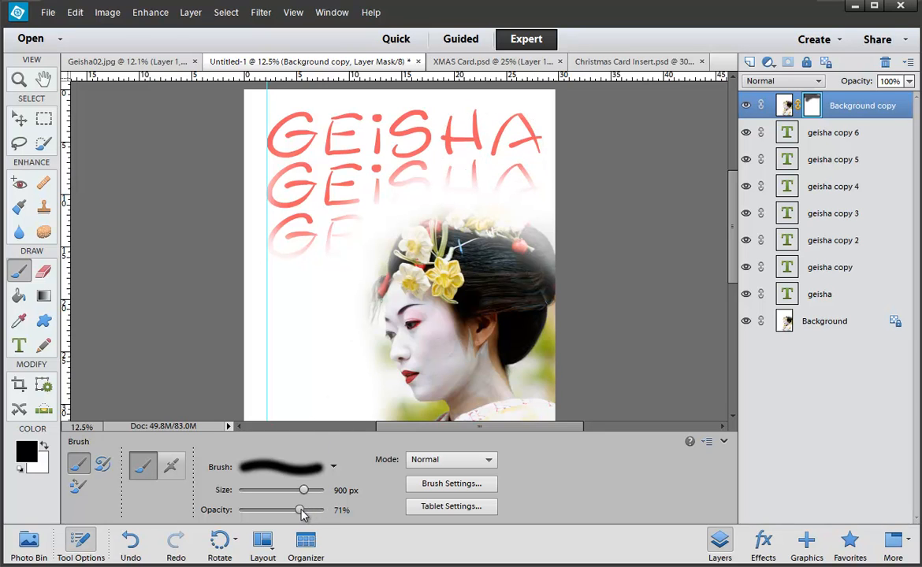
scroll(440, 290, "down", 2)
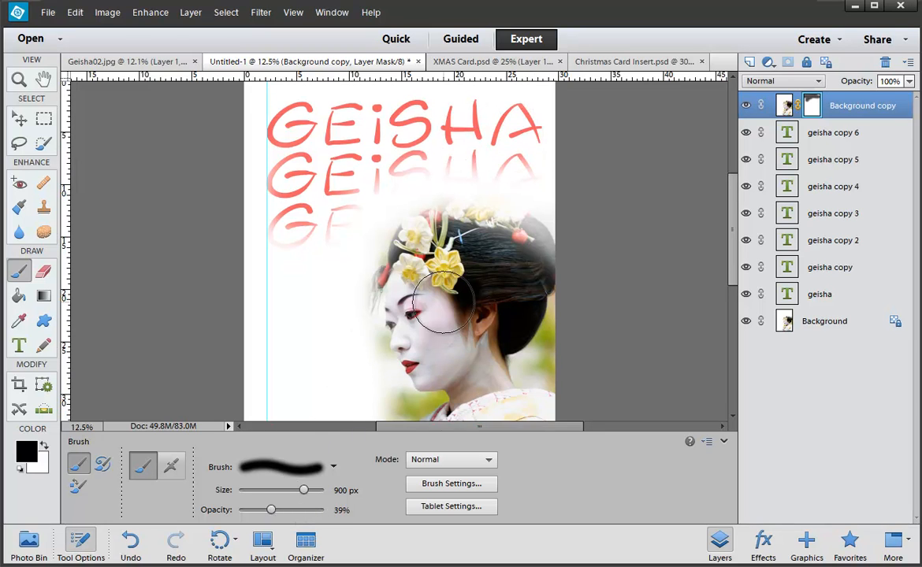
mouse_move(444, 166)
left_mouse_down()
mouse_move(533, 172)
mouse_move(468, 152)
mouse_move(411, 164)
mouse_move(362, 194)
mouse_move(337, 230)
mouse_move(357, 213)
mouse_move(434, 192)
mouse_move(505, 194)
left_mouse_up()
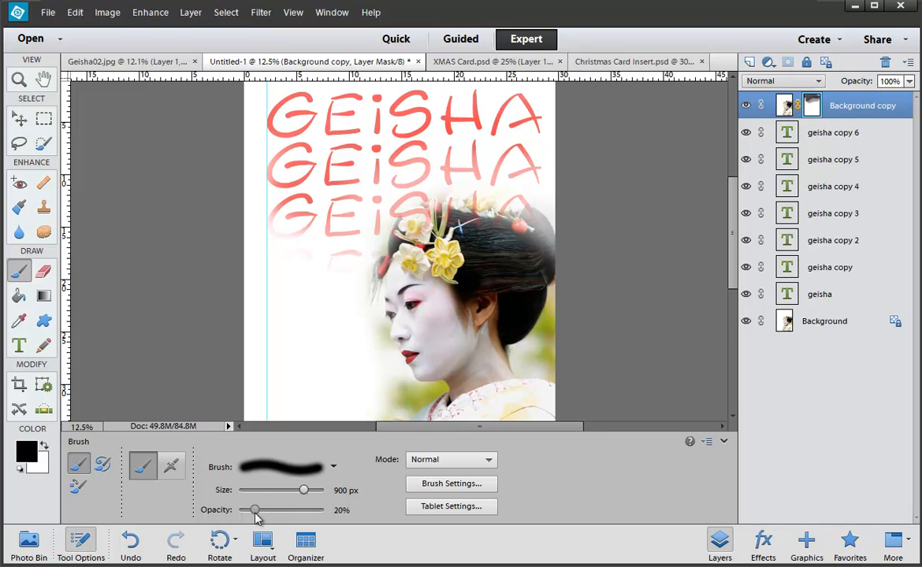
Step: Paint fainter mask strokes over lower rows, the geisha's face, the left GE rows and near the hand
scroll(360, 340, "down", 1)
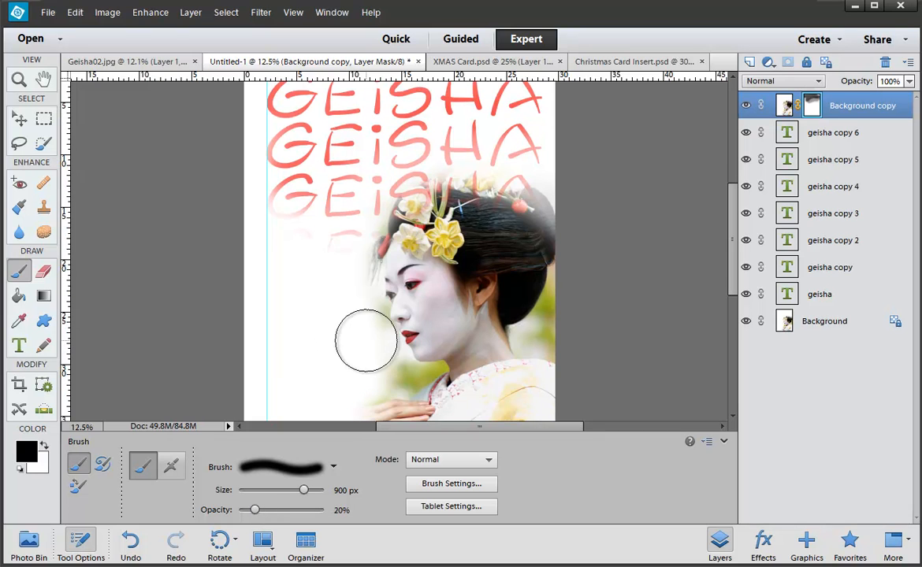
left_click(353, 285)
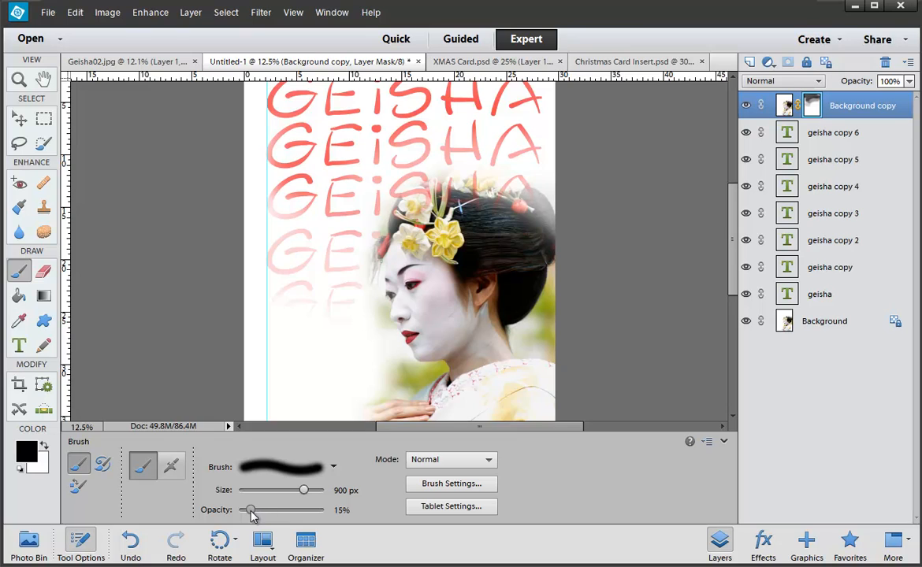
scroll(347, 357, "down", 1)
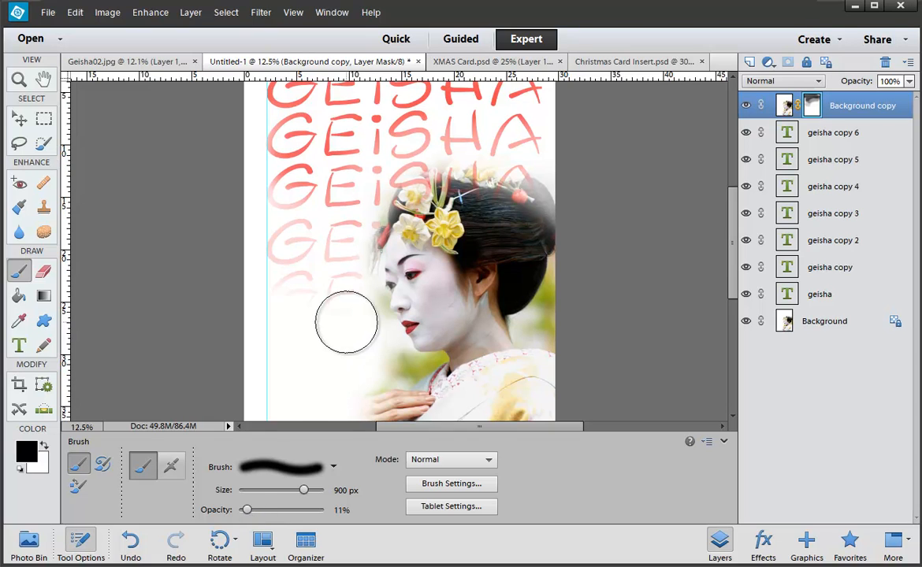
mouse_move(348, 323)
left_mouse_down()
mouse_move(386, 324)
mouse_move(397, 348)
mouse_move(384, 374)
left_mouse_up()
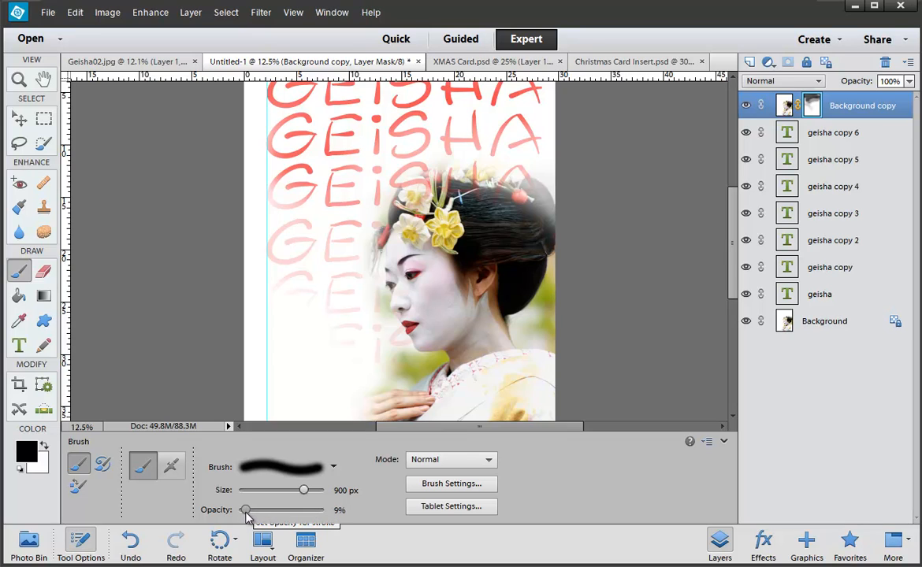
scroll(354, 362, "down", 1)
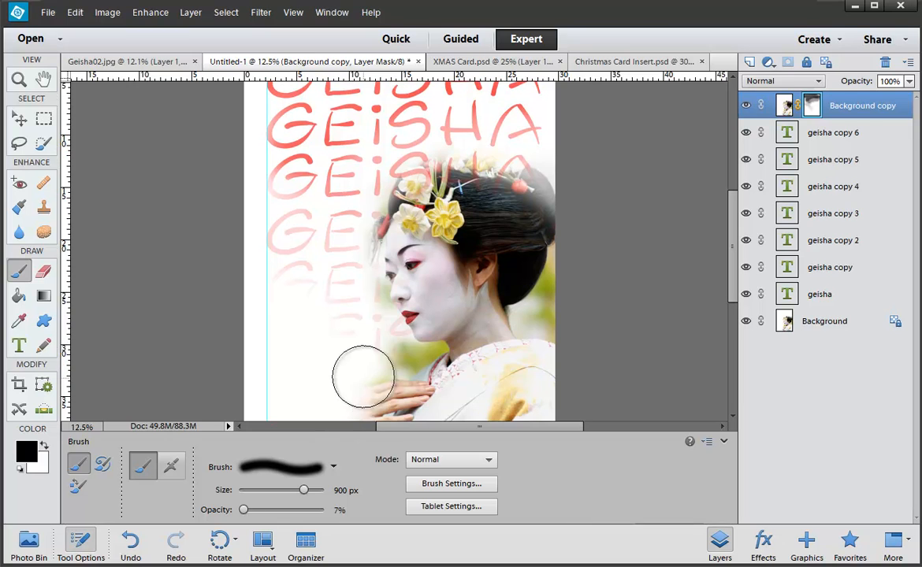
mouse_move(391, 382)
left_mouse_down()
mouse_move(397, 317)
mouse_move(375, 259)
mouse_move(417, 182)
mouse_move(460, 158)
mouse_move(478, 170)
mouse_move(497, 201)
mouse_move(516, 293)
mouse_move(528, 189)
left_mouse_up()
mouse_move(282, 237)
left_mouse_down()
mouse_move(286, 313)
mouse_move(271, 415)
mouse_move(268, 371)
mouse_move(295, 342)
mouse_move(292, 405)
mouse_move(286, 216)
mouse_move(287, 320)
left_mouse_up()
scroll(292, 355, "down", 2)
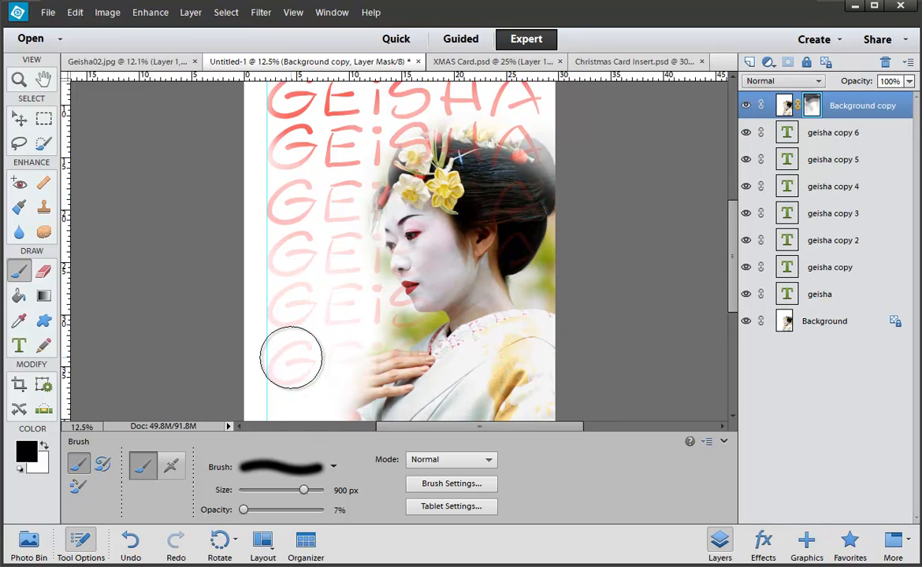
mouse_move(349, 336)
left_mouse_down()
mouse_move(390, 333)
mouse_move(300, 335)
mouse_move(282, 196)
mouse_move(278, 336)
mouse_move(269, 290)
mouse_move(188, 400)
left_mouse_up()
Step: Hide the brush Tool Options and scroll the card to review the fading GEISHA rows
left_click(78, 543)
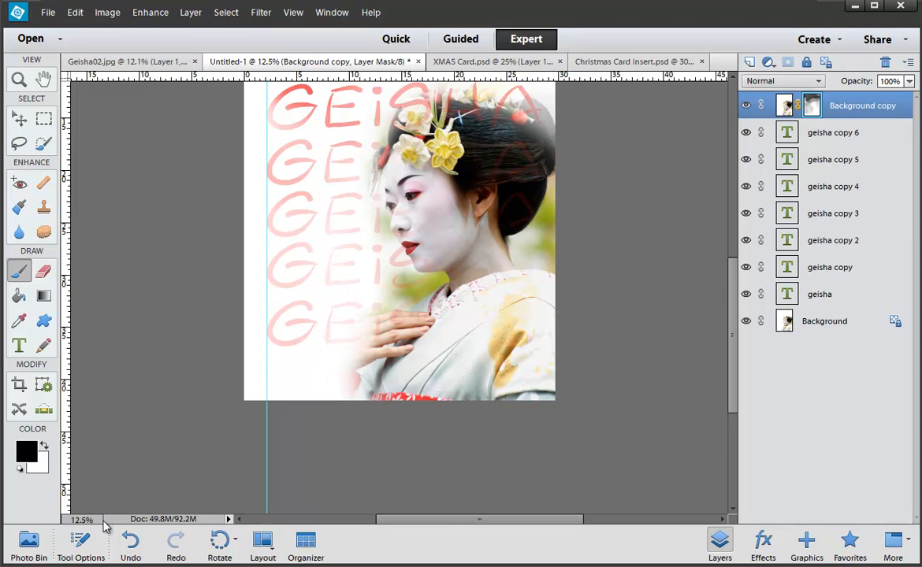
scroll(196, 380, "up", 3)
scroll(196, 380, "up", 2)
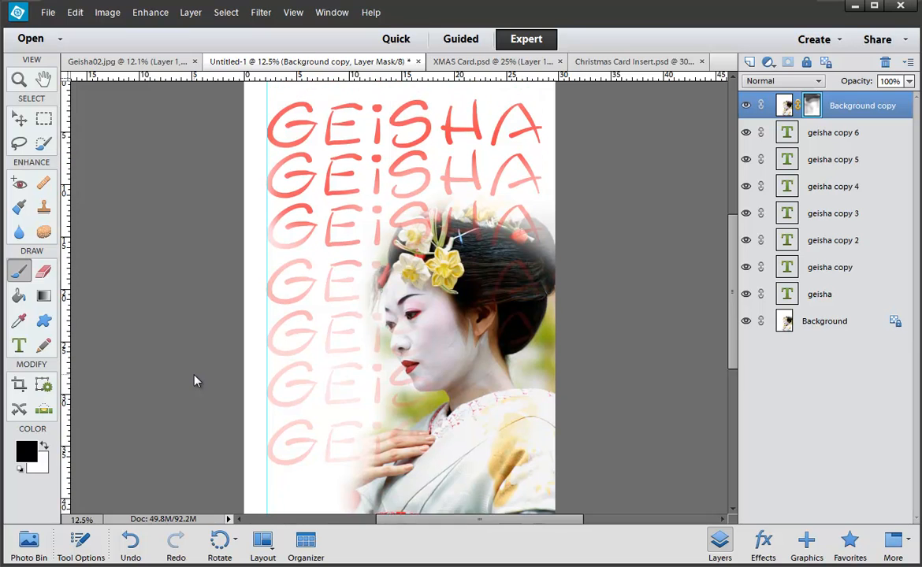
scroll(195, 380, "down", 4)
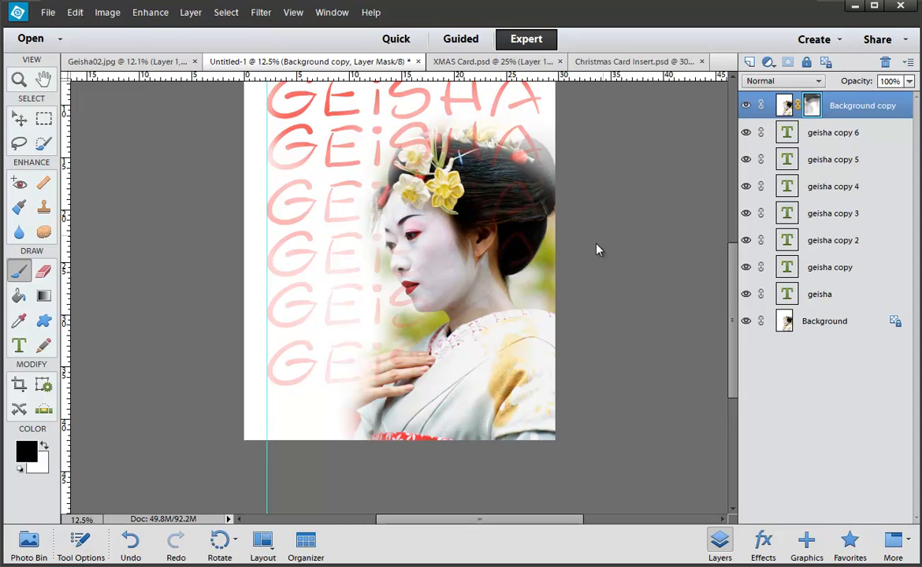
scroll(455, 276, "up", 3)
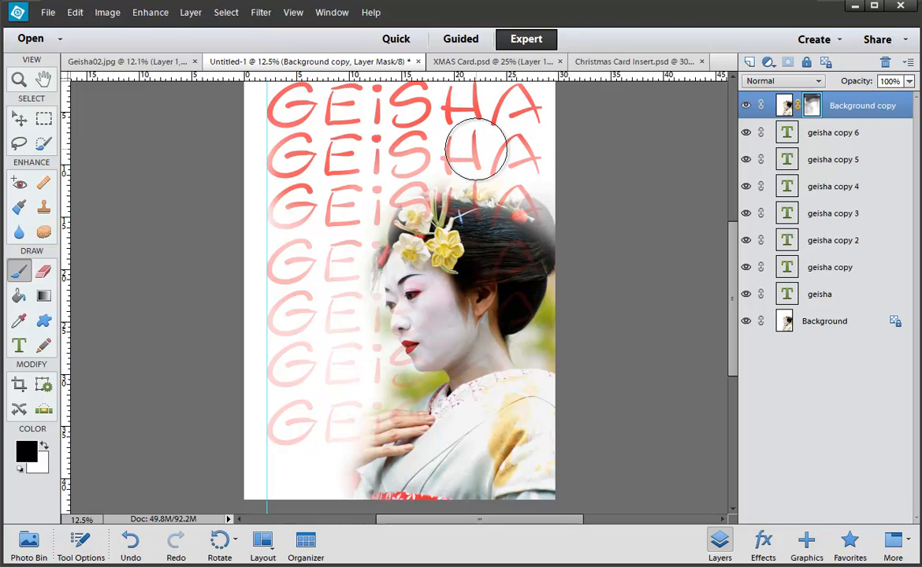
Step: Set brush opacity to 100%, paint the top three GEISHA rows solid red, then zoom out
left_click(80, 543)
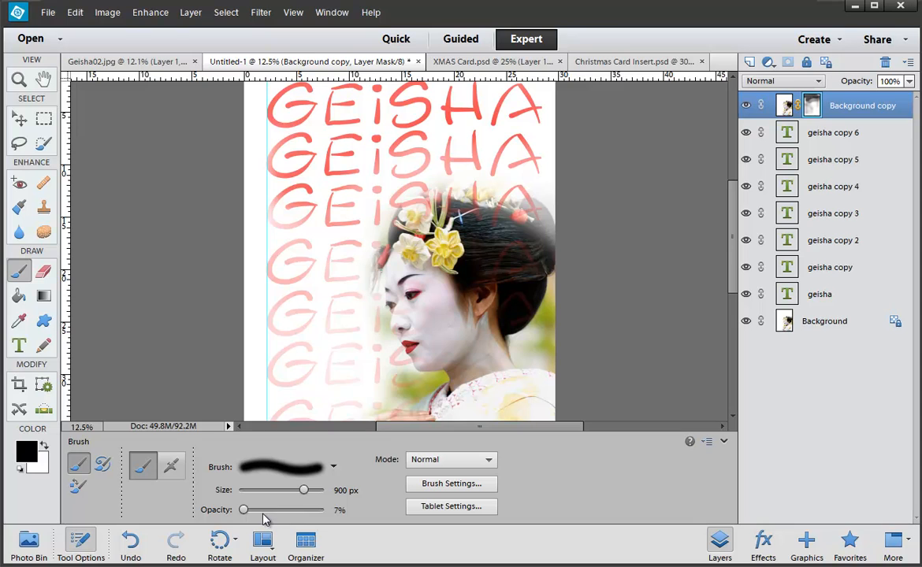
left_click_drag(273, 513, 330, 512)
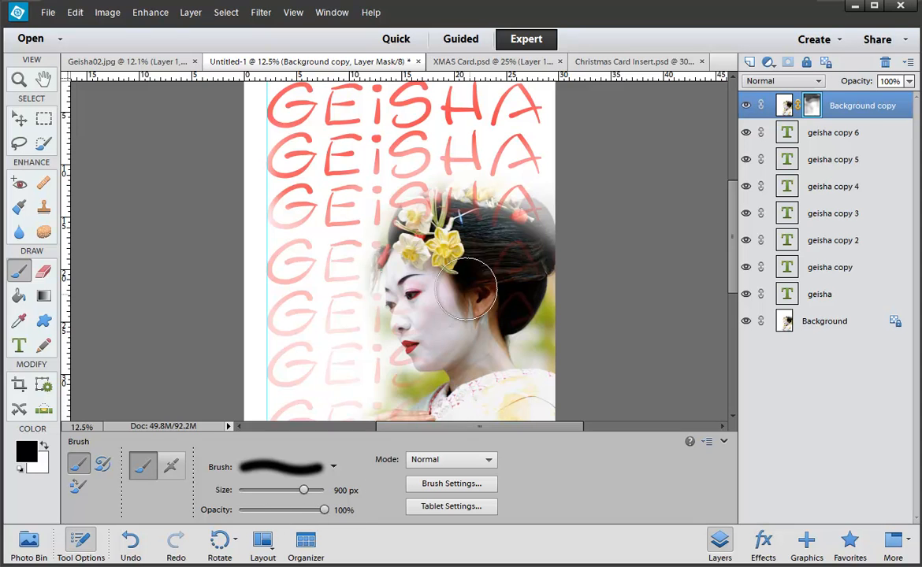
mouse_move(441, 211)
left_mouse_down()
mouse_move(455, 141)
mouse_move(550, 173)
mouse_move(354, 98)
mouse_move(479, 100)
mouse_move(284, 134)
mouse_move(260, 180)
mouse_move(426, 158)
mouse_move(355, 130)
mouse_move(280, 205)
mouse_move(255, 249)
left_mouse_up()
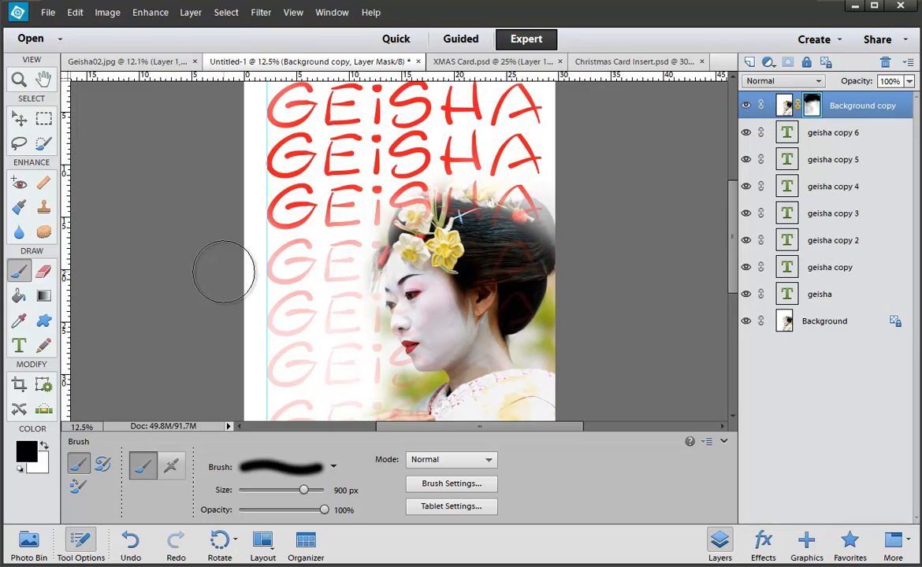
key("ctrl+minus")
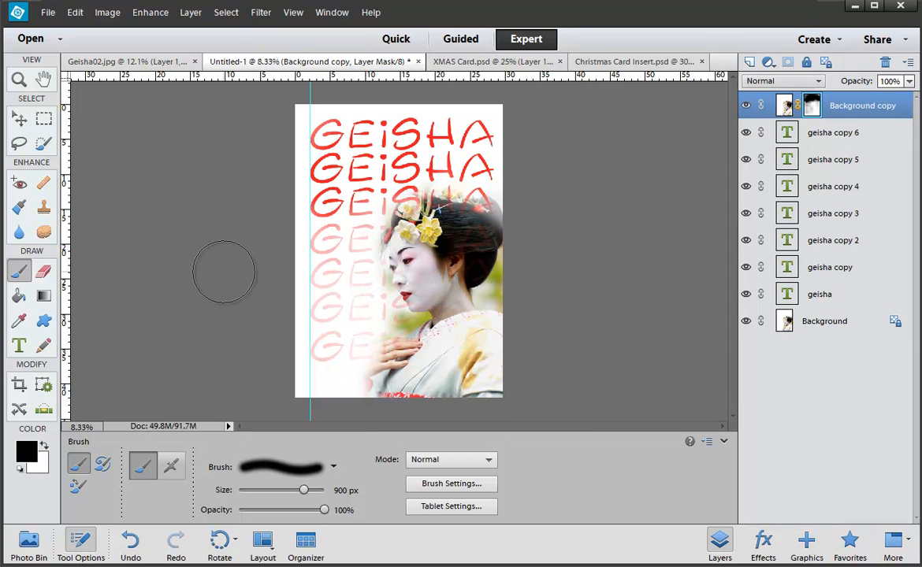
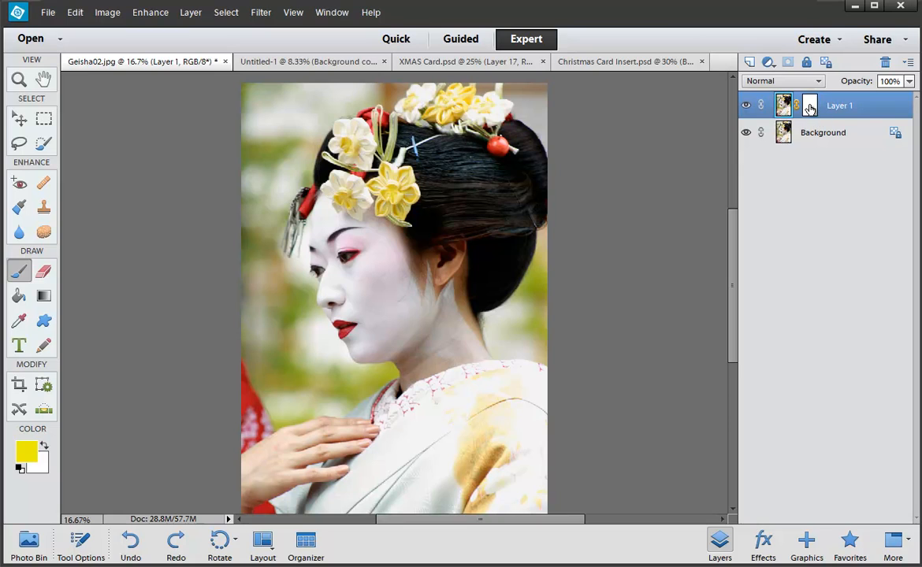
Step: Delete Layer 1's mask without applying it and set the foreground colour to yellow
left_click_drag(809, 108, 884, 62)
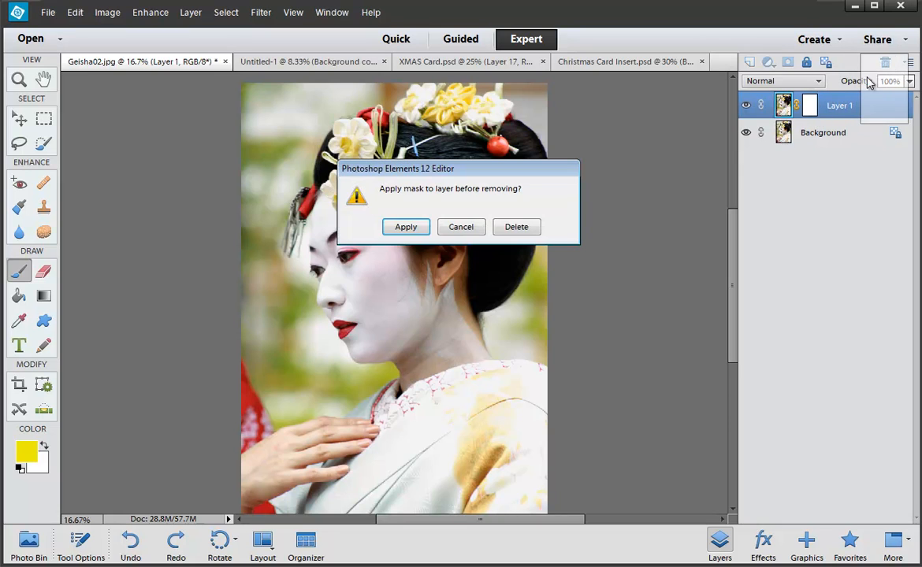
left_click(516, 227)
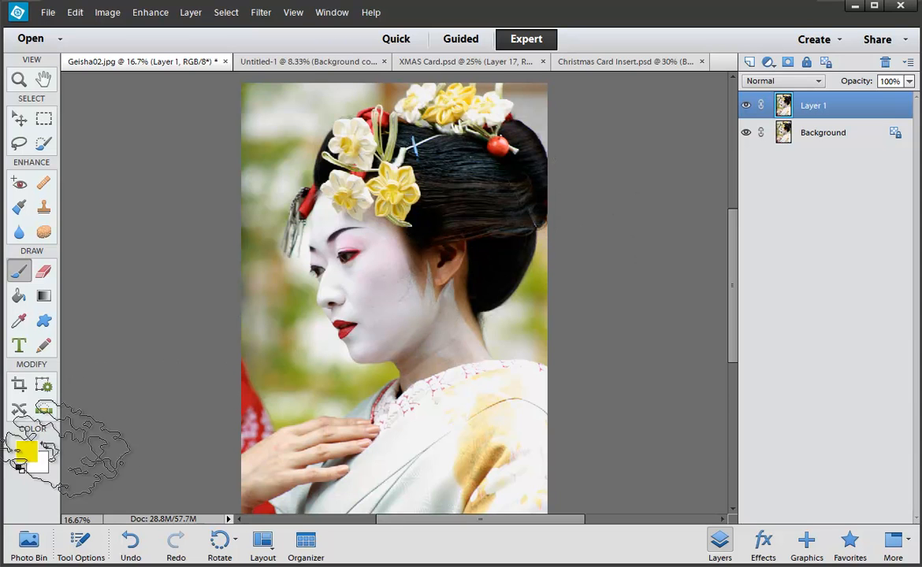
left_click(27, 451)
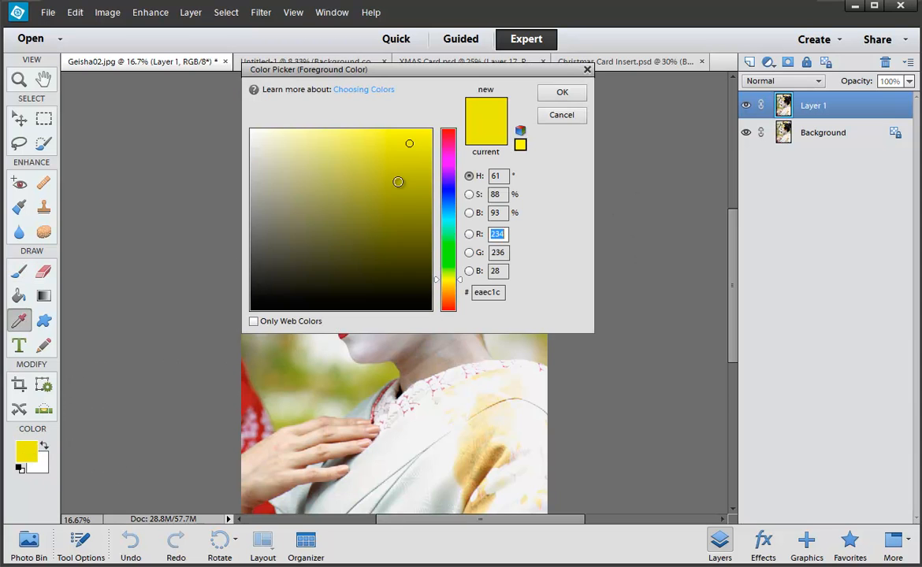
left_click(421, 150)
left_click(566, 93)
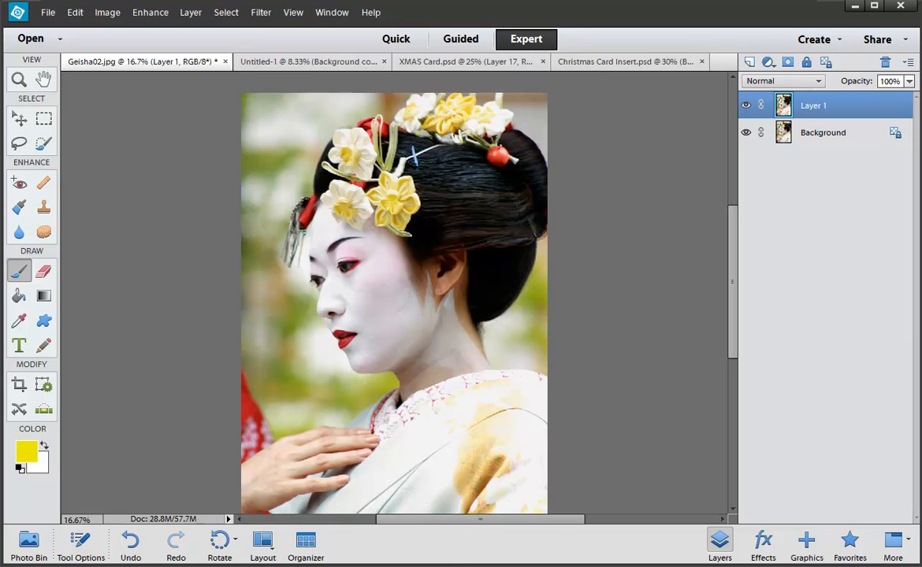
Step: Set the brush blend mode to Overlay and choose the 60 px brush preset
left_click(85, 548)
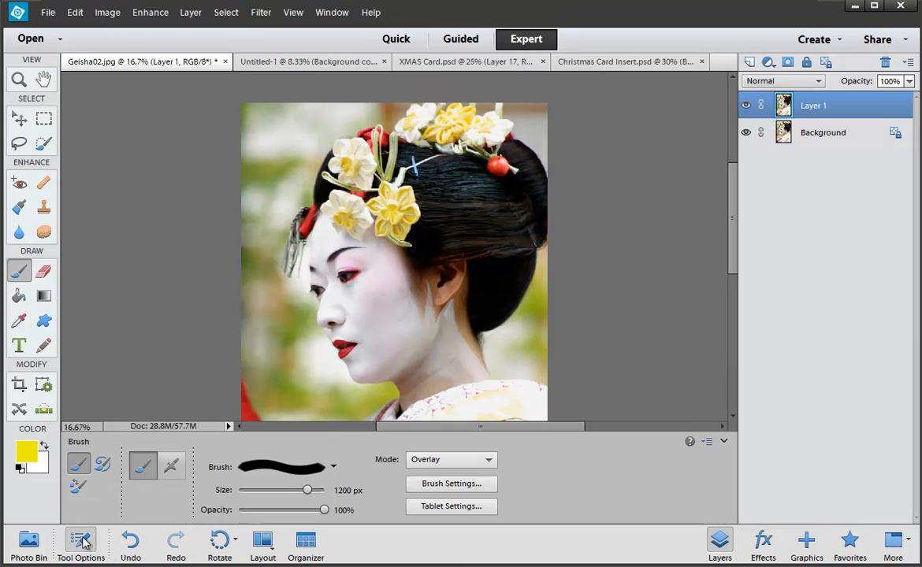
left_click(415, 465)
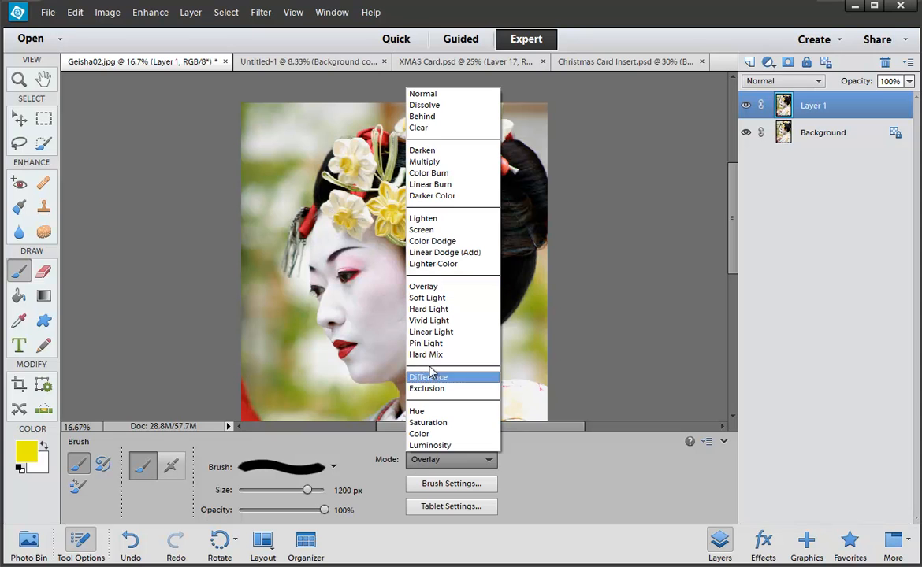
left_click(438, 287)
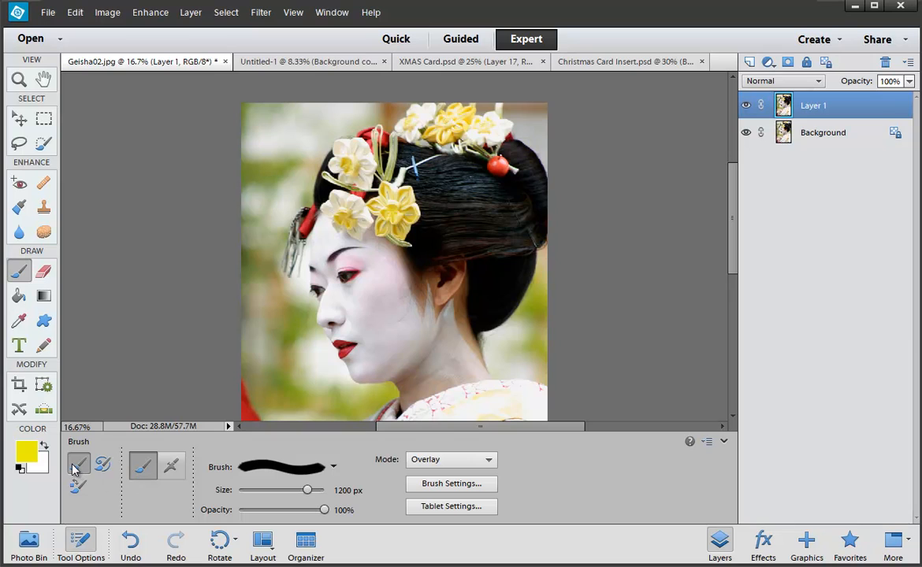
left_click(283, 468)
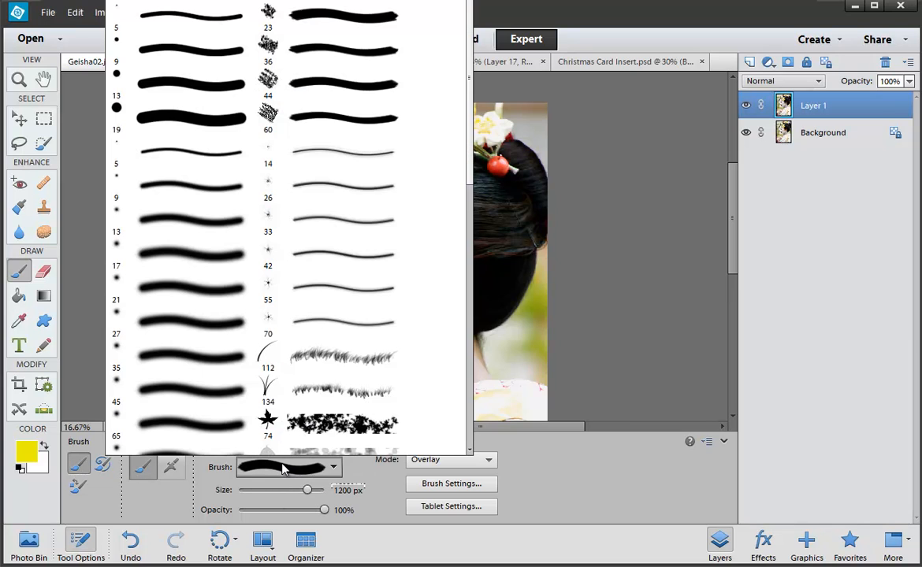
left_click(336, 114)
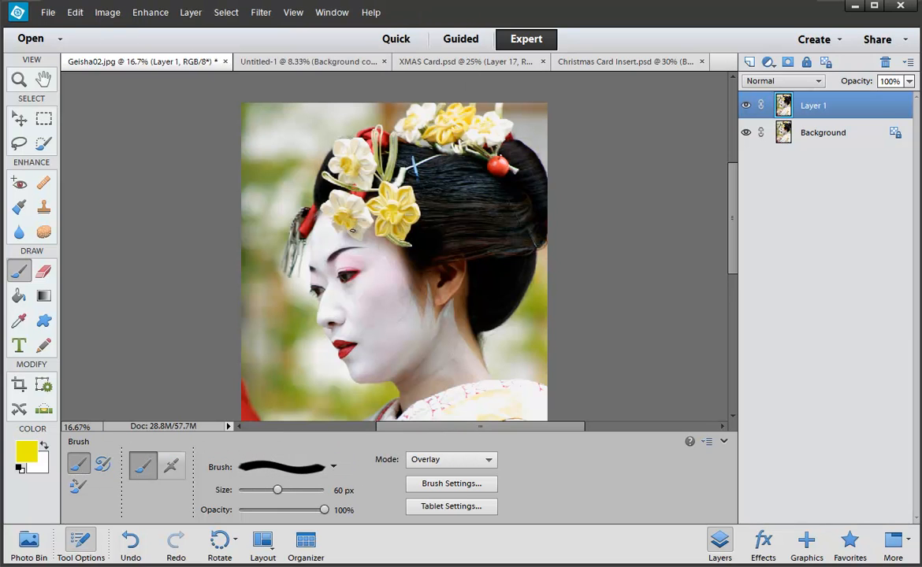
Step: Enlarge the brush to 900 px and test yellow Overlay strokes on the geisha, undoing them
key("bracketright")
key("bracketright")
key("bracketright")
key("bracketright")
key("bracketright")
key("bracketright")
key("bracketright")
key("bracketright")
key("bracketright")
key("bracketright")
key("bracketright")
key("bracketright")
key("bracketright")
key("bracketright")
key("bracketright")
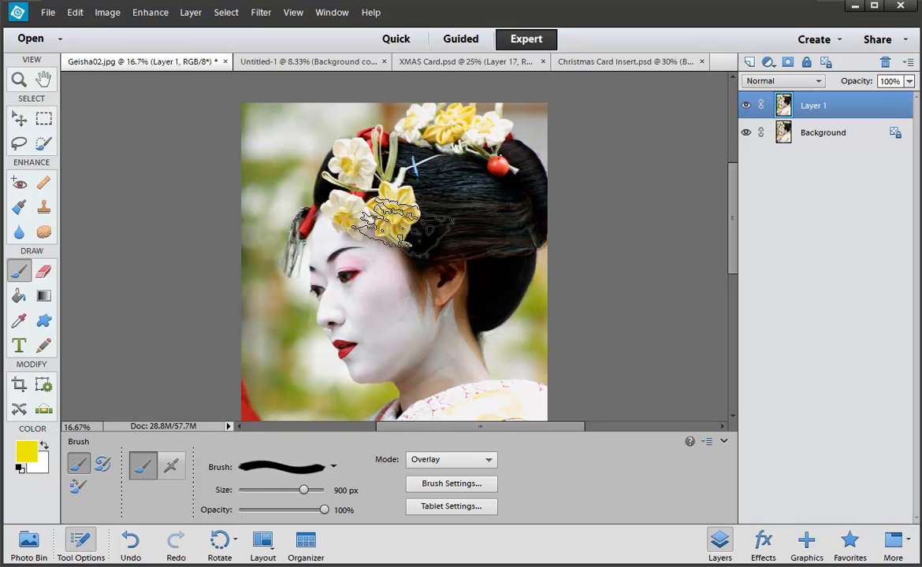
mouse_move(366, 209)
left_mouse_down()
mouse_move(333, 365)
mouse_move(303, 224)
mouse_move(335, 134)
mouse_move(485, 75)
mouse_move(504, 130)
mouse_move(473, 169)
mouse_move(472, 252)
mouse_move(473, 193)
mouse_move(340, 320)
mouse_move(299, 381)
mouse_move(236, 299)
mouse_move(405, 358)
mouse_move(502, 378)
mouse_move(442, 366)
left_mouse_up()
key("ctrl+minus")
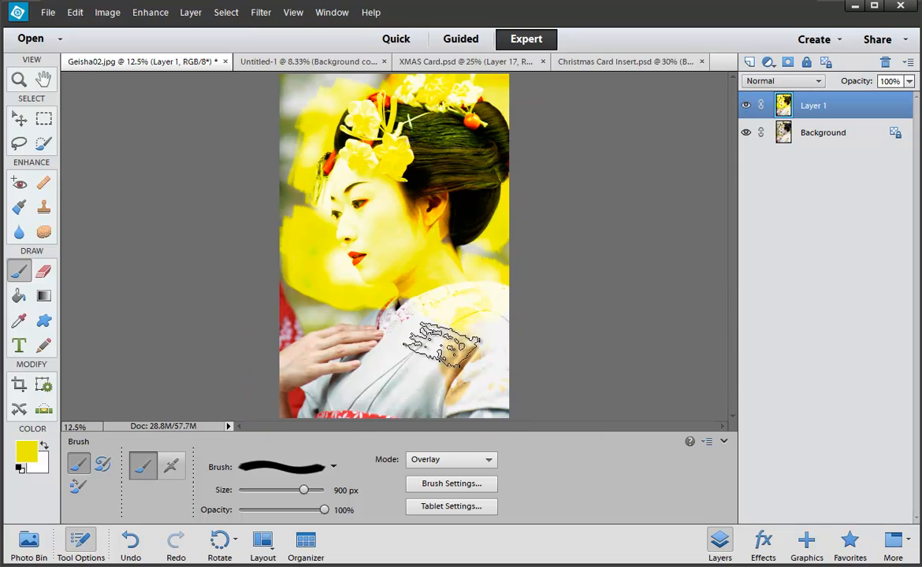
mouse_move(387, 370)
left_mouse_down()
mouse_move(379, 297)
mouse_move(321, 367)
mouse_move(369, 302)
mouse_move(442, 301)
mouse_move(456, 349)
mouse_move(450, 379)
mouse_move(406, 312)
mouse_move(376, 321)
mouse_move(395, 296)
mouse_move(378, 163)
mouse_move(340, 242)
mouse_move(353, 150)
mouse_move(352, 242)
left_mouse_up()
key("ctrl+z")
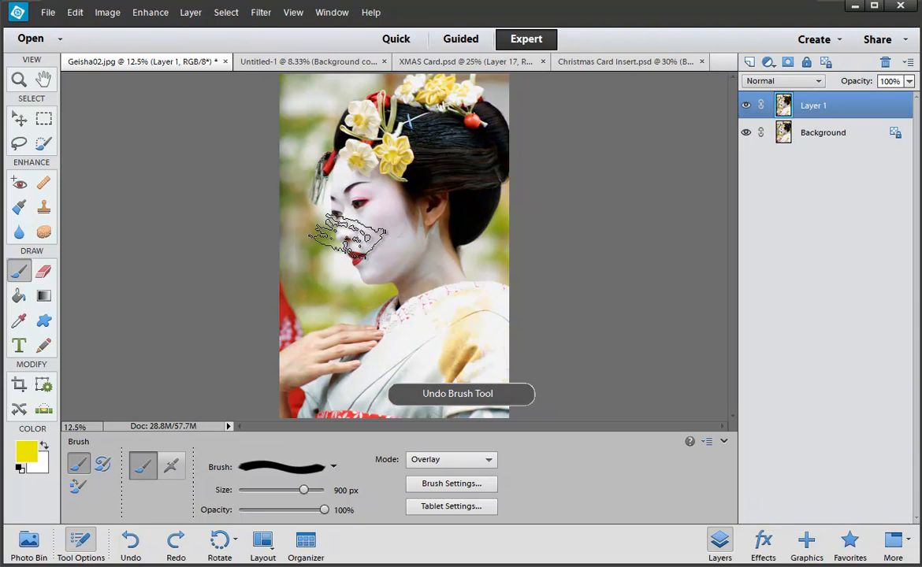
mouse_move(382, 96)
left_mouse_down()
mouse_move(329, 161)
mouse_move(372, 149)
mouse_move(376, 185)
mouse_move(437, 160)
mouse_move(360, 203)
mouse_move(360, 236)
mouse_move(423, 221)
mouse_move(390, 283)
mouse_move(370, 290)
mouse_move(429, 275)
mouse_move(425, 323)
mouse_move(457, 292)
mouse_move(460, 183)
mouse_move(439, 151)
mouse_move(424, 164)
mouse_move(426, 244)
mouse_move(363, 331)
mouse_move(354, 308)
mouse_move(319, 374)
mouse_move(352, 371)
mouse_move(407, 335)
mouse_move(416, 367)
mouse_move(461, 370)
mouse_move(429, 364)
left_mouse_up()
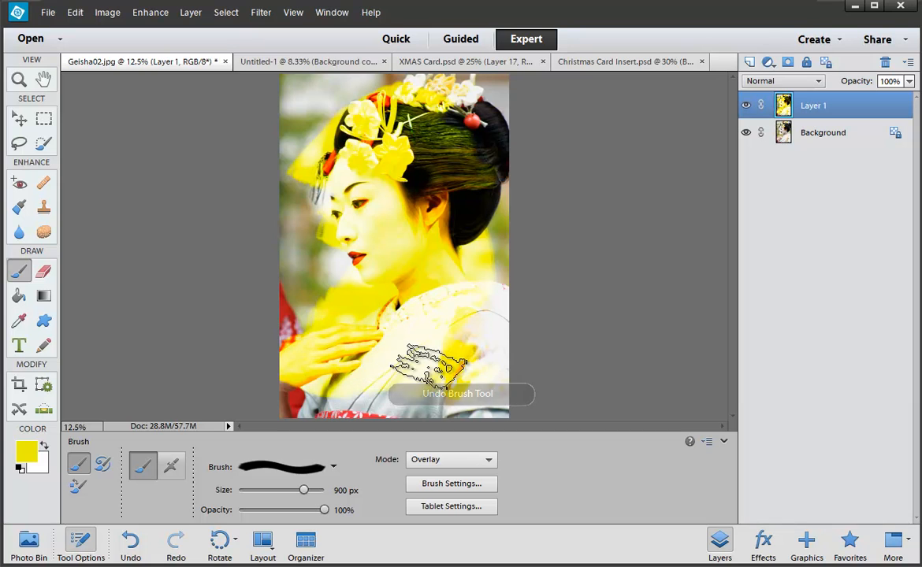
key("ctrl+z")
Step: Switch the brush to Soft Light, paint yellow over chin, neck and hair, then undo both strokes
left_click(477, 459)
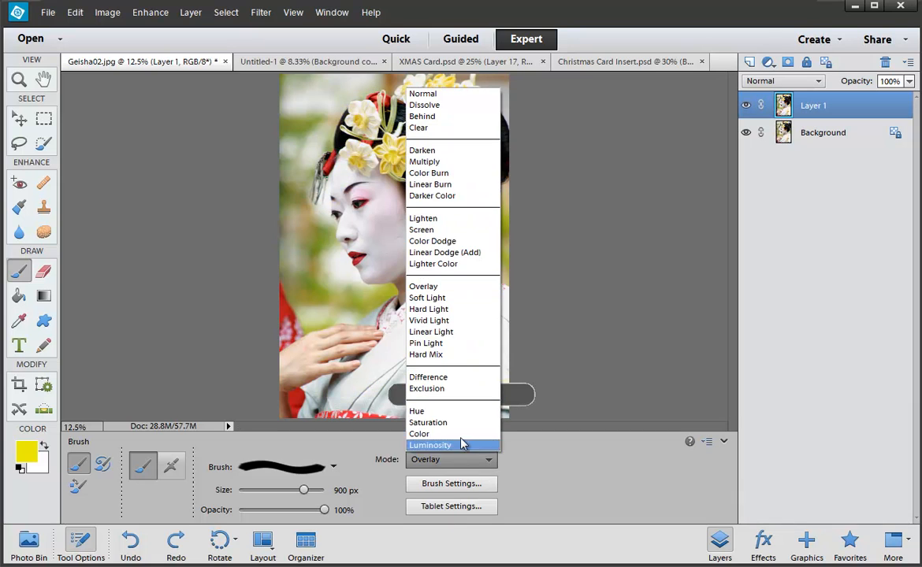
left_click(464, 297)
mouse_move(464, 298)
left_mouse_down()
mouse_move(442, 245)
mouse_move(419, 258)
mouse_move(405, 220)
mouse_move(397, 245)
mouse_move(409, 162)
mouse_move(346, 169)
mouse_move(398, 138)
mouse_move(413, 142)
mouse_move(425, 179)
mouse_move(453, 193)
mouse_move(472, 141)
mouse_move(429, 110)
left_mouse_up()
mouse_move(362, 126)
left_mouse_down()
mouse_move(307, 162)
mouse_move(378, 185)
mouse_move(405, 260)
mouse_move(465, 292)
mouse_move(347, 293)
mouse_move(311, 225)
mouse_move(335, 212)
mouse_move(357, 335)
mouse_move(363, 244)
mouse_move(380, 207)
mouse_move(331, 224)
mouse_move(288, 394)
left_mouse_up()
key("ctrl+z")
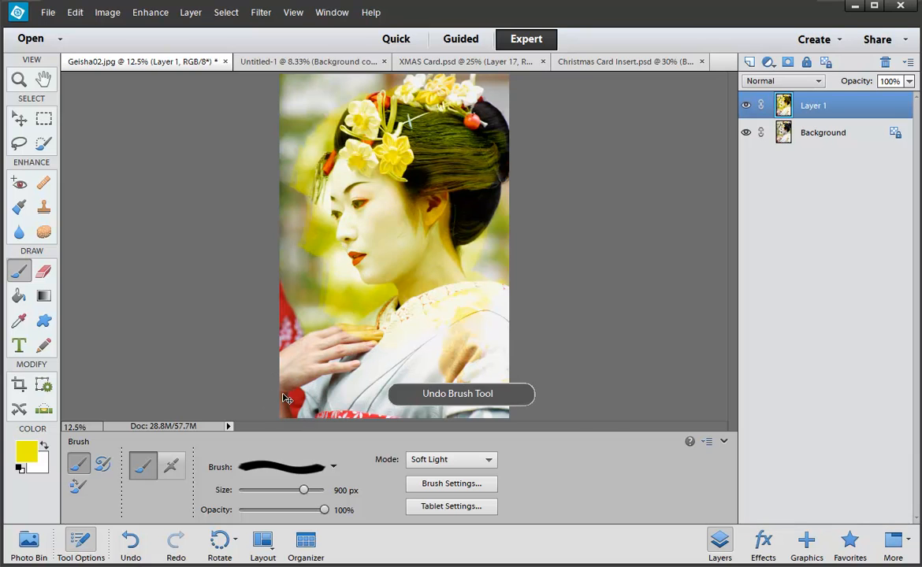
key("ctrl+z")
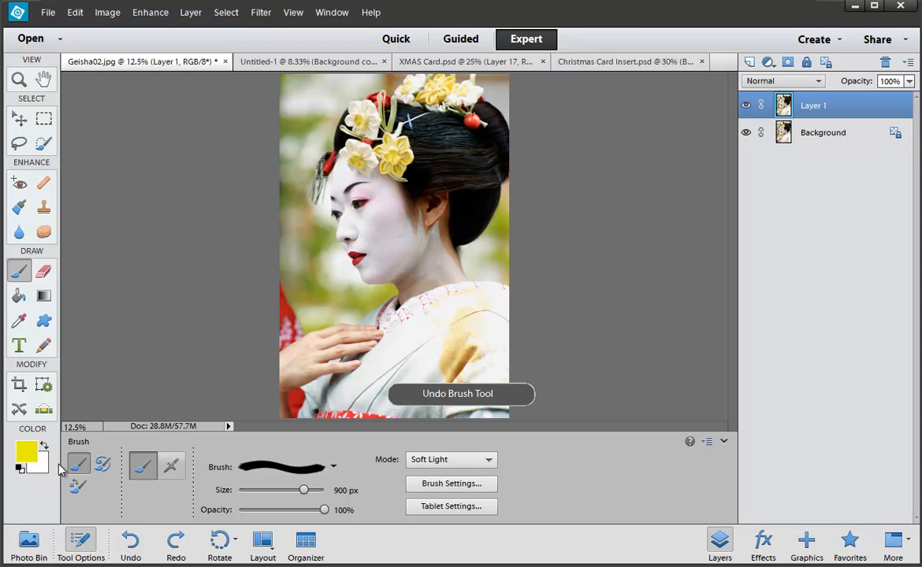
left_click(30, 460)
Step: Pick a dark gold foreground colour and tint the lower kimono and sash
left_click_drag(442, 296, 447, 287)
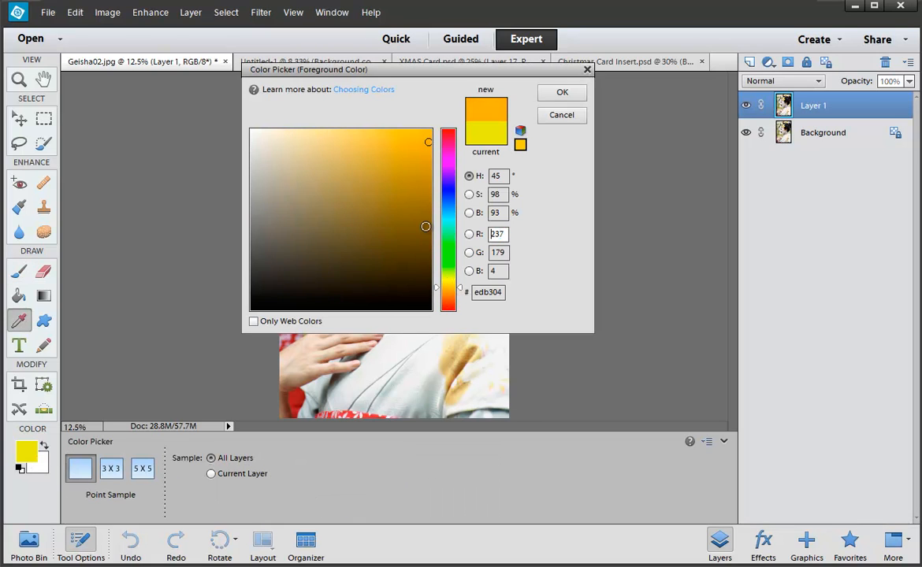
left_click_drag(425, 227, 439, 204)
left_click(562, 93)
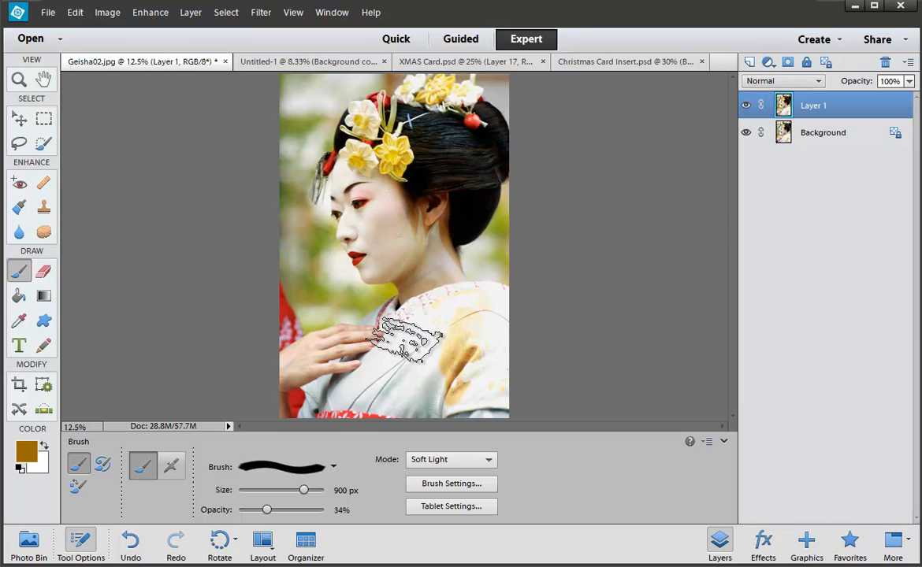
mouse_move(407, 339)
left_mouse_down()
mouse_move(347, 405)
mouse_move(437, 364)
mouse_move(354, 426)
mouse_move(407, 405)
left_mouse_up()
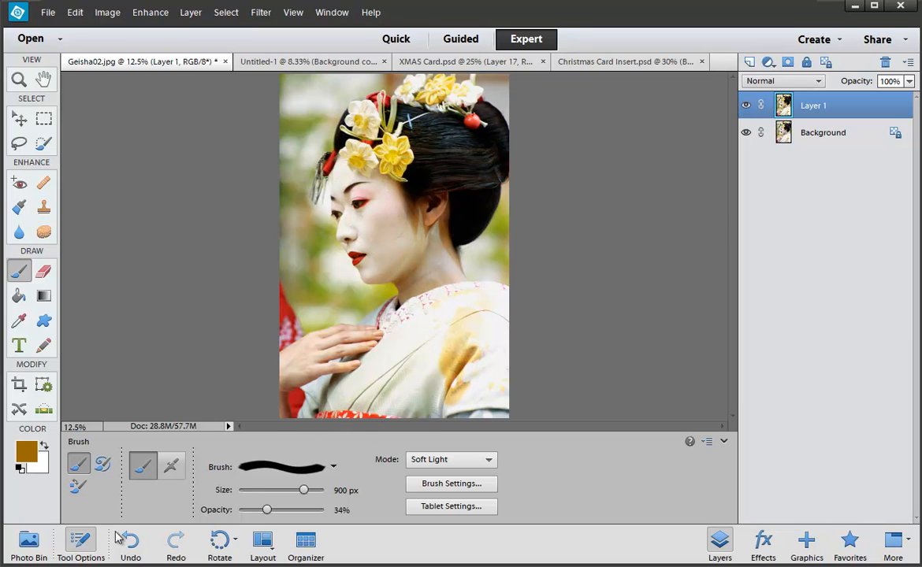
Step: Switch the foreground to blue and tint the kimono, collar and hand
left_click(36, 447)
left_click_drag(448, 219, 448, 189)
left_click(542, 92)
mouse_move(404, 350)
left_mouse_down()
mouse_move(497, 314)
mouse_move(434, 324)
mouse_move(361, 368)
mouse_move(329, 435)
mouse_move(337, 401)
mouse_move(423, 355)
mouse_move(488, 342)
mouse_move(431, 393)
mouse_move(449, 363)
mouse_move(525, 376)
mouse_move(501, 409)
mouse_move(503, 305)
mouse_move(453, 310)
mouse_move(388, 332)
mouse_move(336, 396)
mouse_move(346, 402)
mouse_move(448, 344)
mouse_move(524, 332)
mouse_move(423, 431)
mouse_move(484, 405)
mouse_move(418, 359)
mouse_move(361, 413)
mouse_move(404, 376)
mouse_move(355, 359)
mouse_move(340, 327)
mouse_move(296, 354)
mouse_move(273, 297)
left_mouse_up()
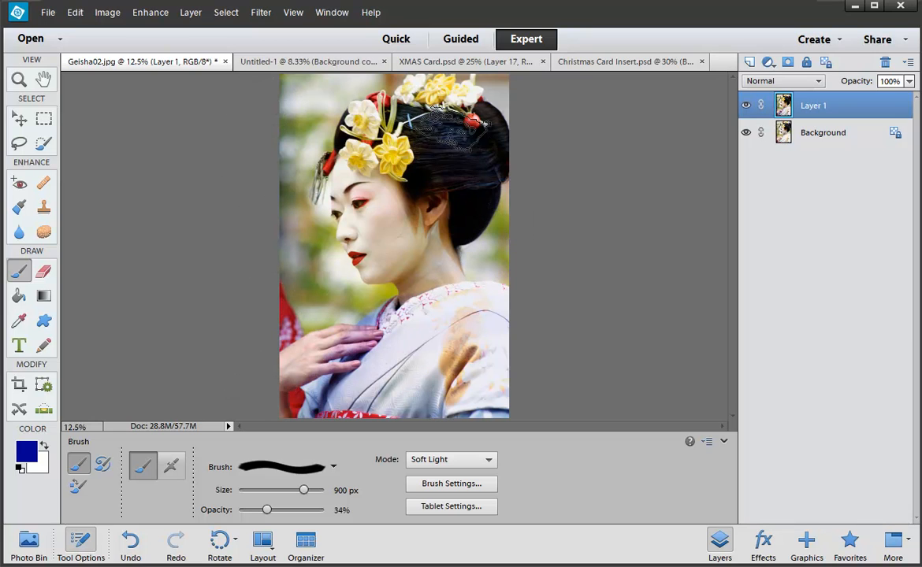
Step: Change the foreground to pink and tint the background, cheek, ear and hair
left_click(28, 454)
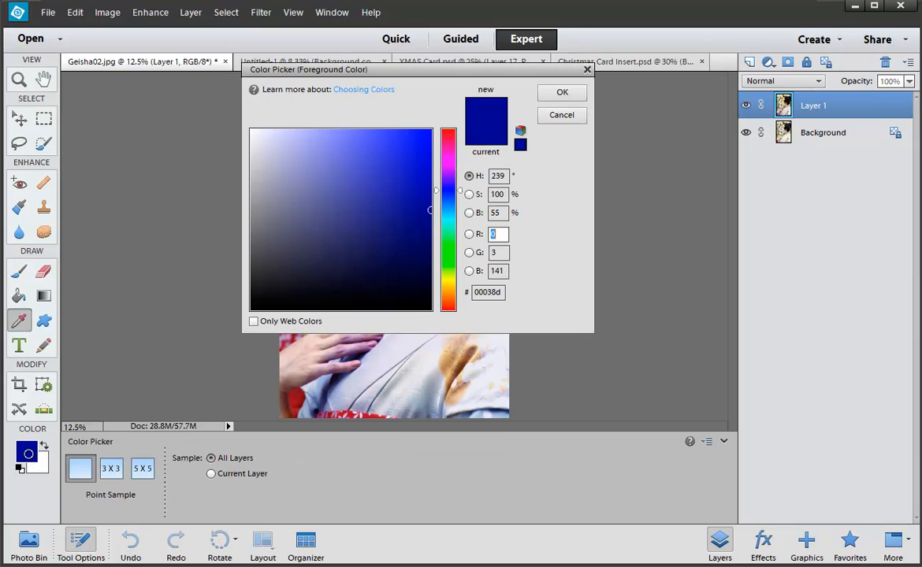
left_click(360, 138)
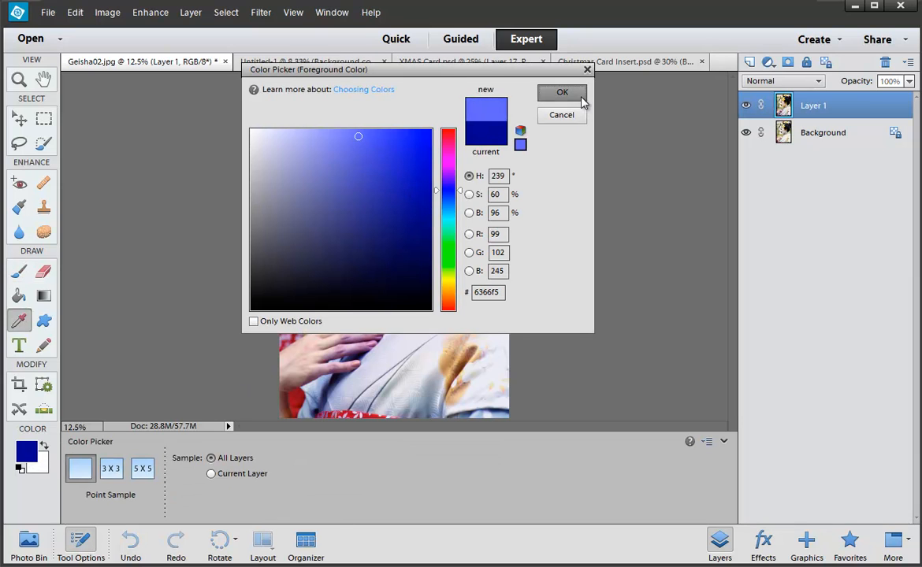
left_click(562, 92)
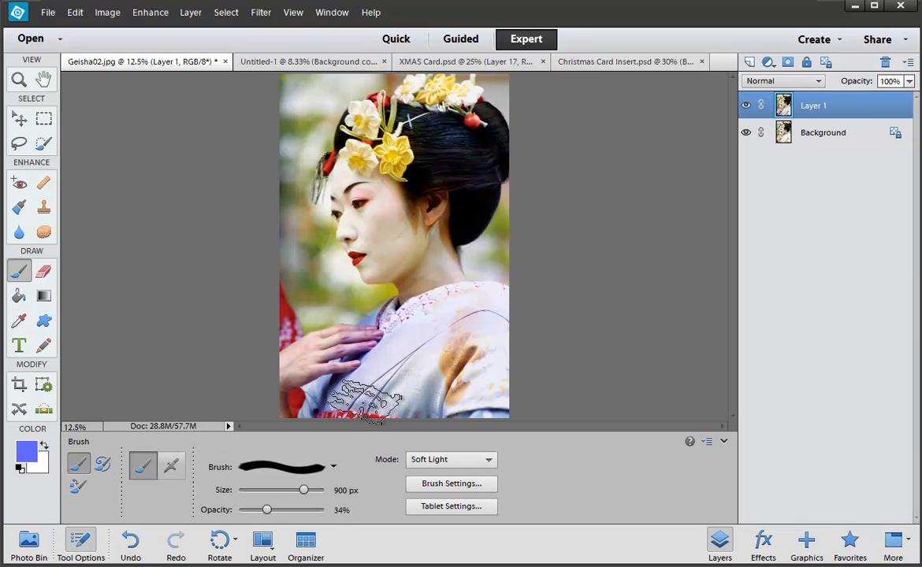
left_click(27, 450)
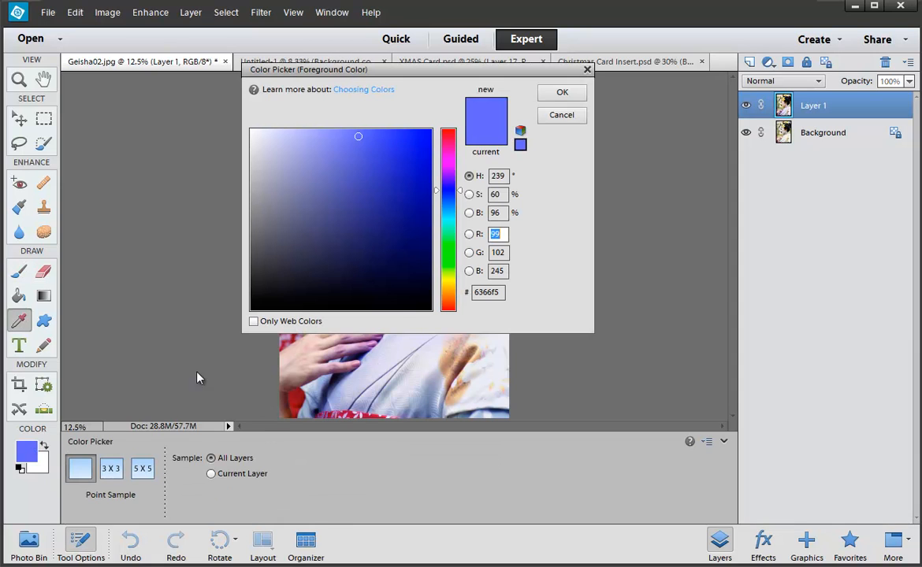
left_click_drag(457, 170, 454, 159)
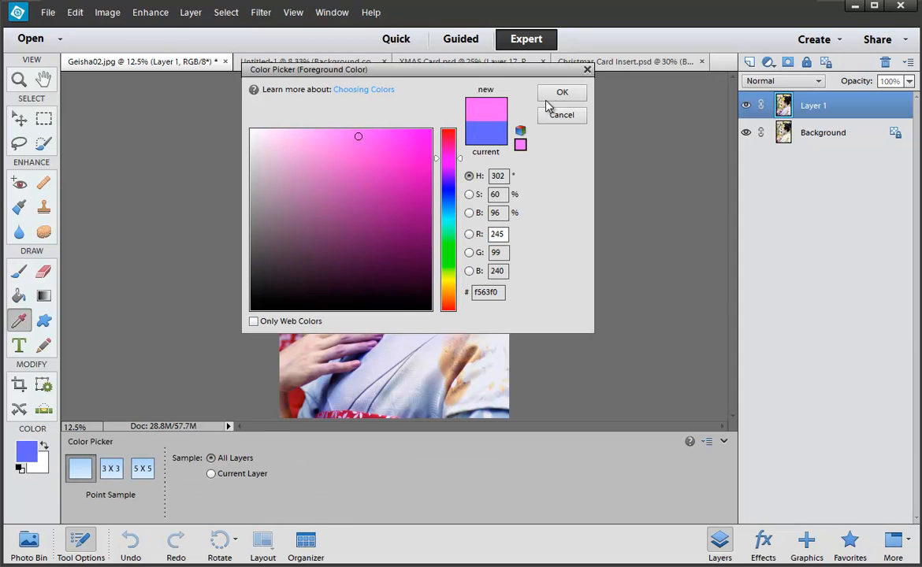
left_click(551, 100)
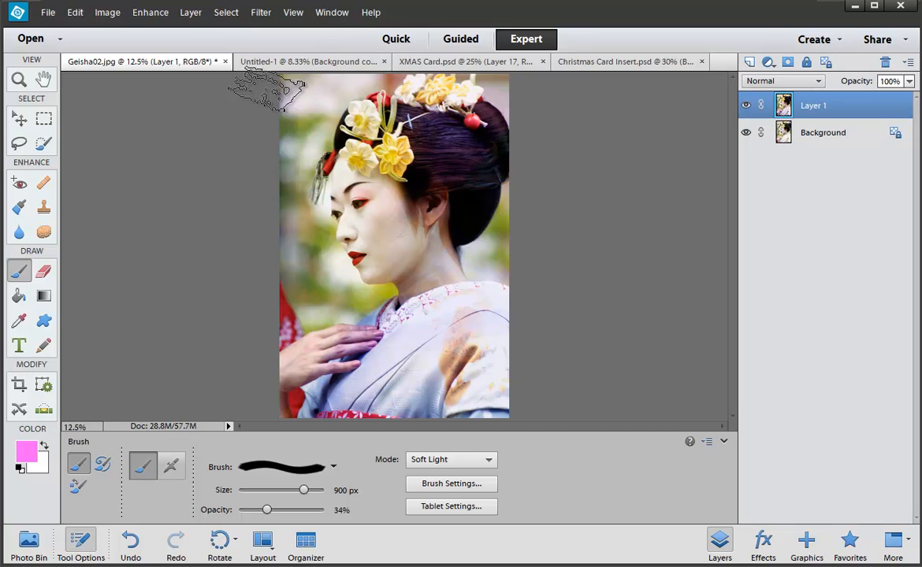
mouse_move(266, 89)
left_mouse_down()
mouse_move(300, 141)
mouse_move(262, 208)
mouse_move(327, 257)
mouse_move(408, 258)
mouse_move(432, 234)
mouse_move(478, 250)
mouse_move(493, 227)
mouse_move(509, 305)
mouse_move(270, 381)
mouse_move(338, 406)
mouse_move(354, 359)
mouse_move(285, 407)
mouse_move(335, 412)
mouse_move(475, 381)
left_mouse_up()
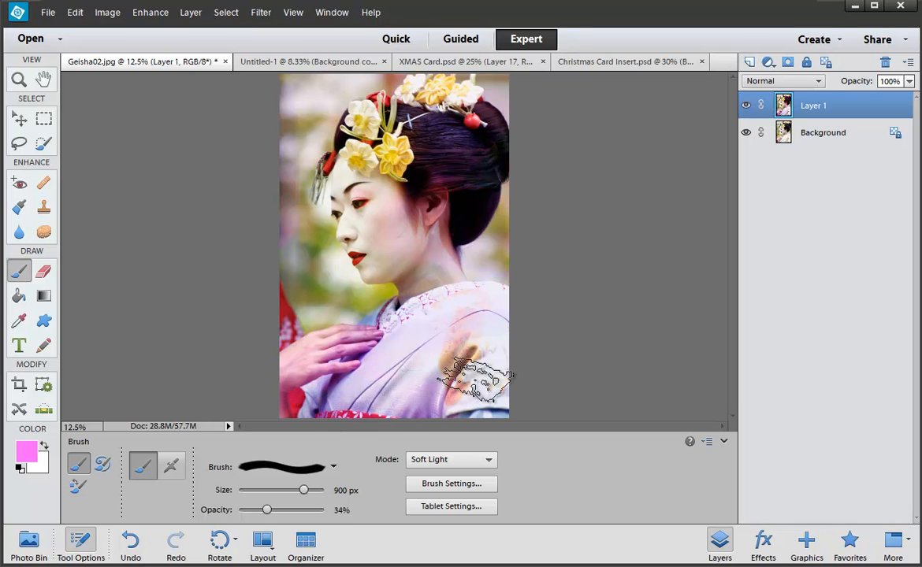
Step: Try brush blend modes, undo a stroke, and paint the dark hair purple in Pin Light
left_click(432, 459)
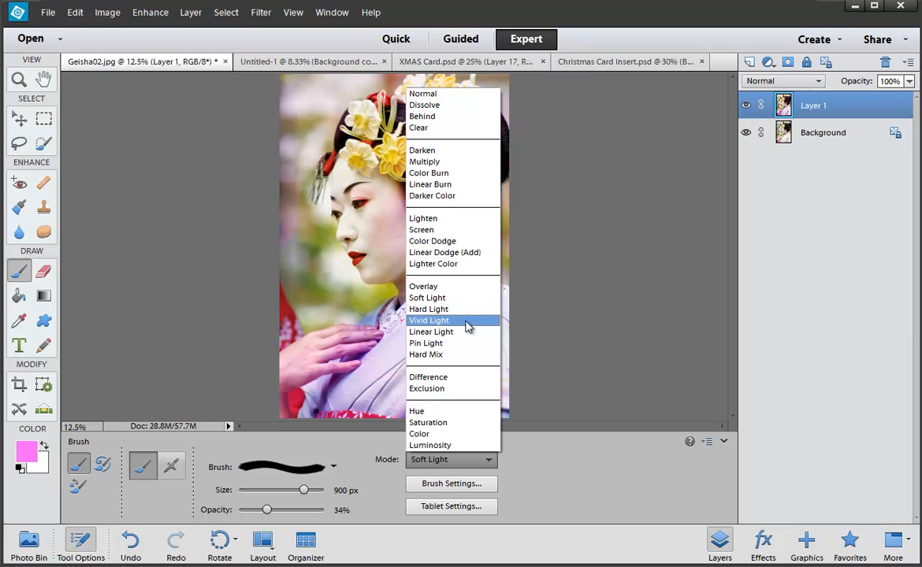
left_click(441, 354)
key("shift+minus")
key("shift+minus")
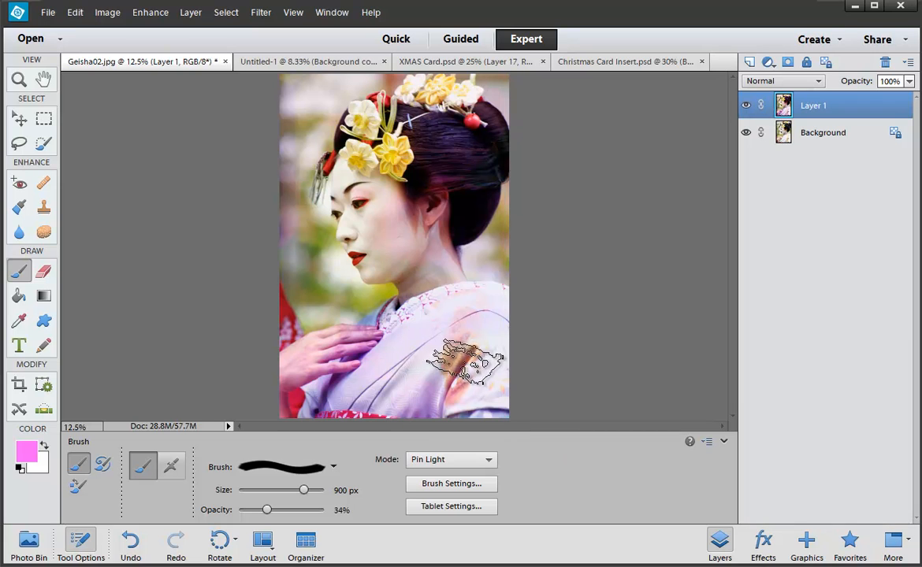
mouse_move(411, 337)
left_mouse_down()
mouse_move(378, 345)
mouse_move(405, 319)
mouse_move(363, 353)
mouse_move(331, 314)
mouse_move(306, 346)
mouse_move(295, 411)
left_mouse_up()
key("ctrl+z")
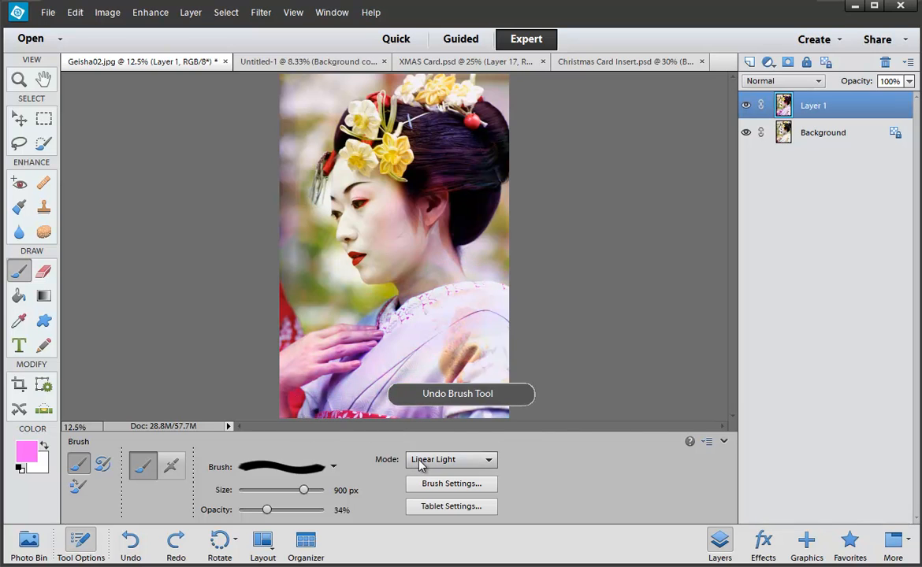
left_click(419, 463)
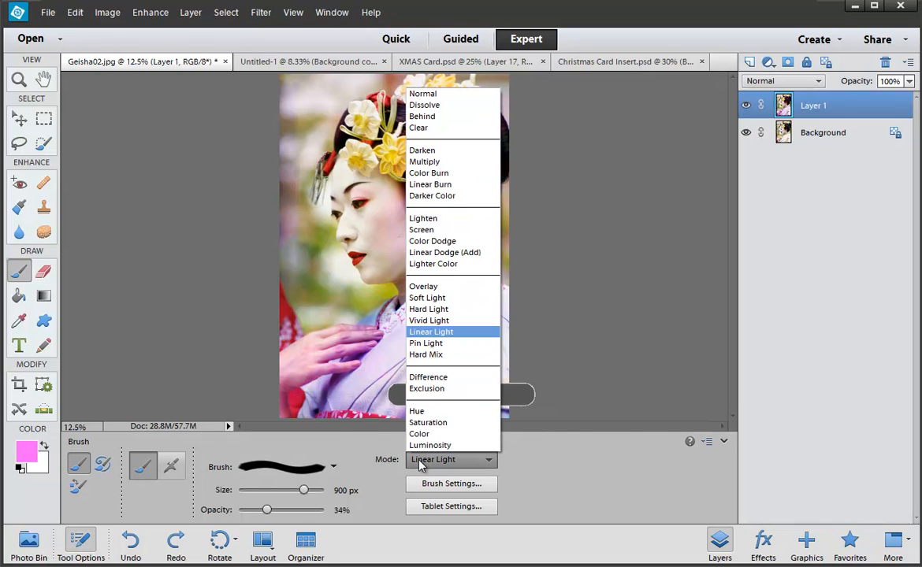
left_click(425, 344)
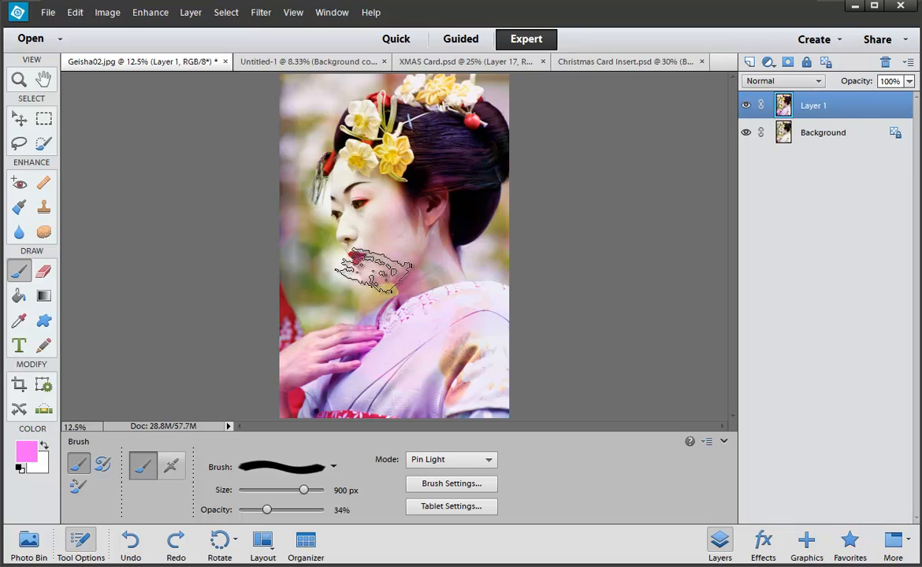
mouse_move(360, 234)
left_mouse_down()
mouse_move(374, 122)
mouse_move(497, 80)
mouse_move(425, 175)
mouse_move(461, 157)
mouse_move(492, 203)
mouse_move(514, 319)
mouse_move(504, 277)
mouse_move(467, 265)
mouse_move(450, 235)
mouse_move(449, 170)
mouse_move(358, 230)
mouse_move(444, 318)
mouse_move(448, 386)
mouse_move(457, 307)
mouse_move(413, 282)
mouse_move(416, 312)
left_mouse_up()
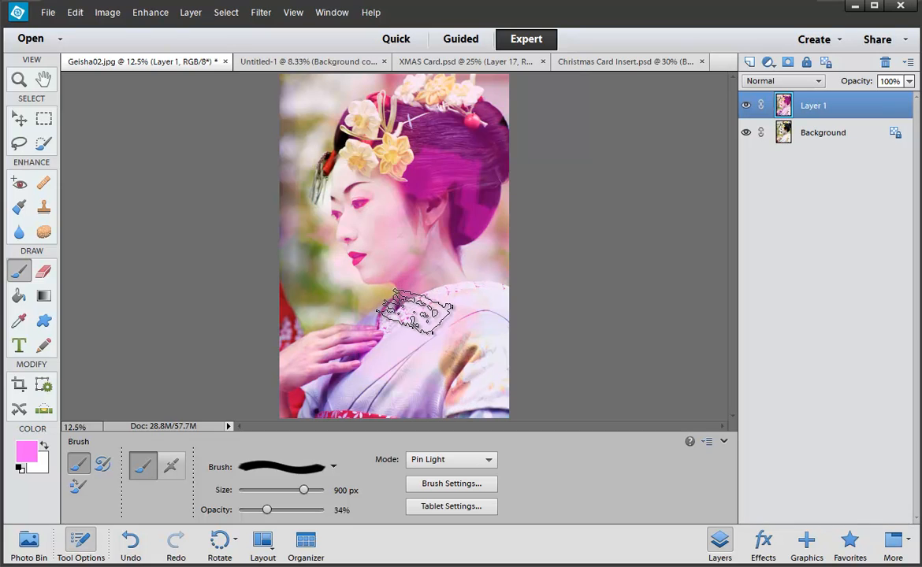
Step: Add a text layer reading GEISHA on the photo and select all its text
key("t")
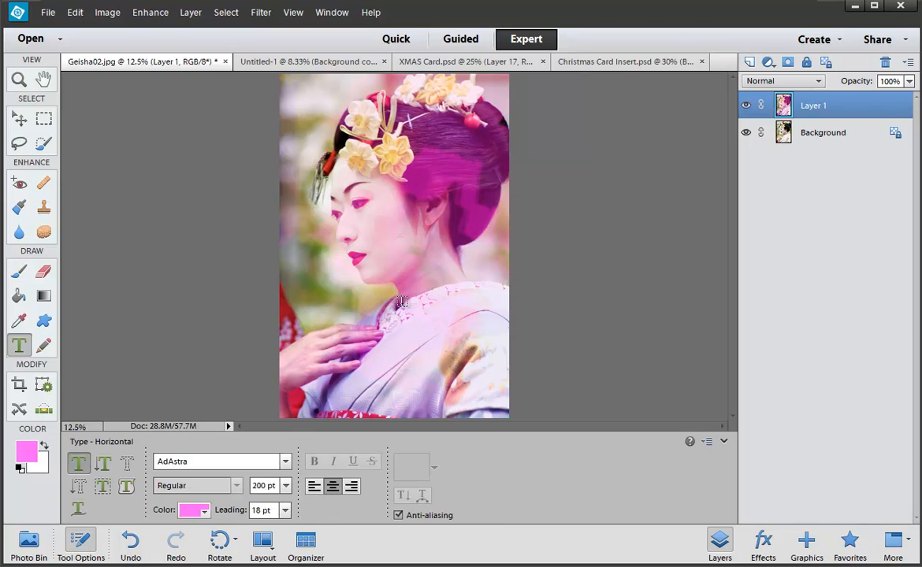
left_click(324, 230)
type("GEISHA")
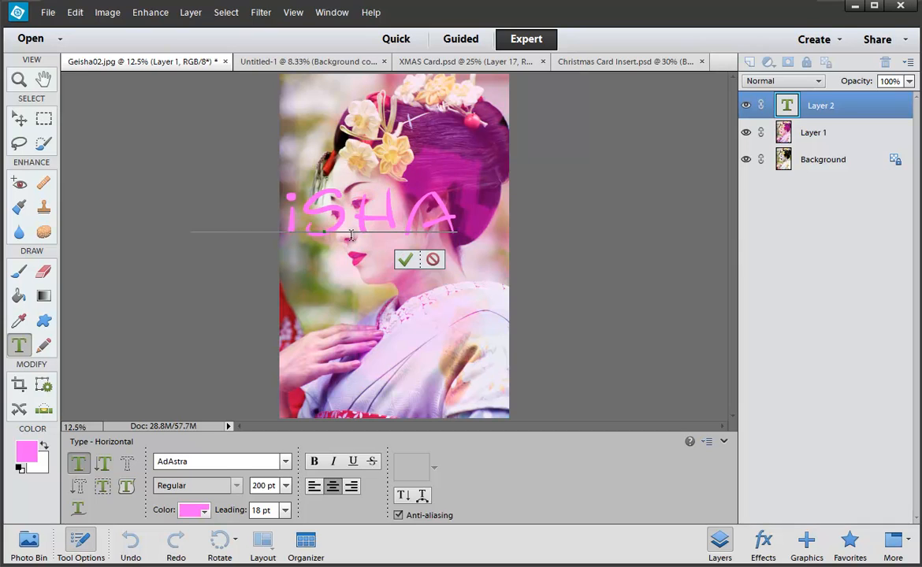
key("ctrl+a")
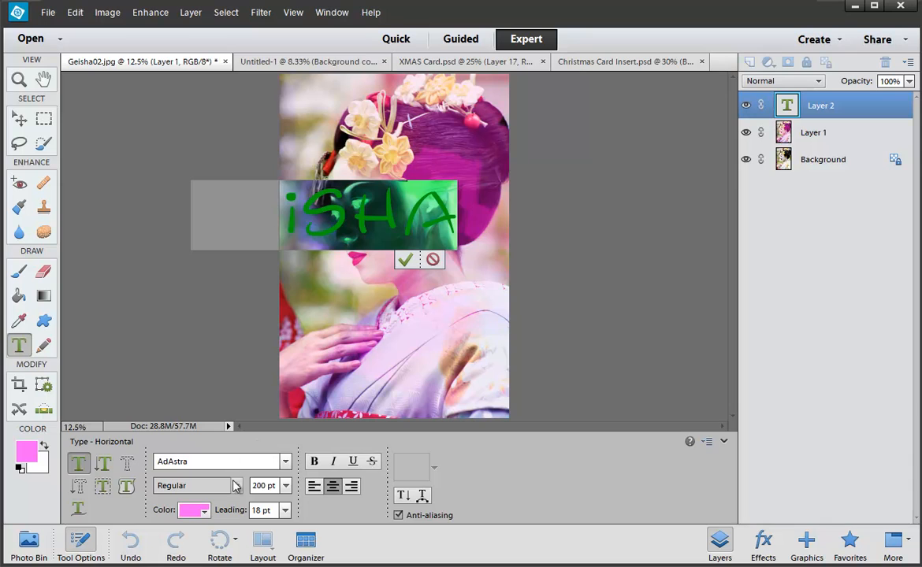
Step: Set the title font to Bleeding Cowboys, commit it, and move it onto the kimono
left_click(285, 462)
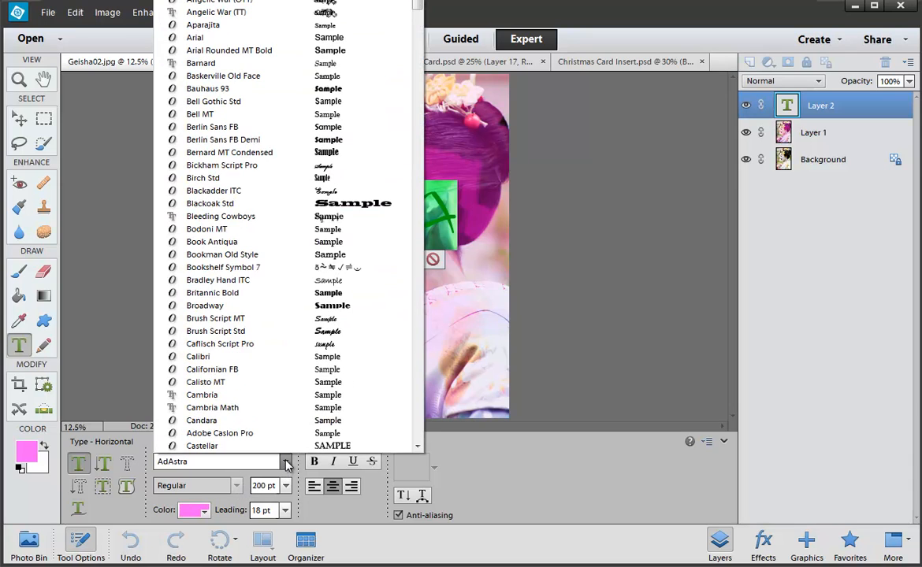
left_click(248, 204)
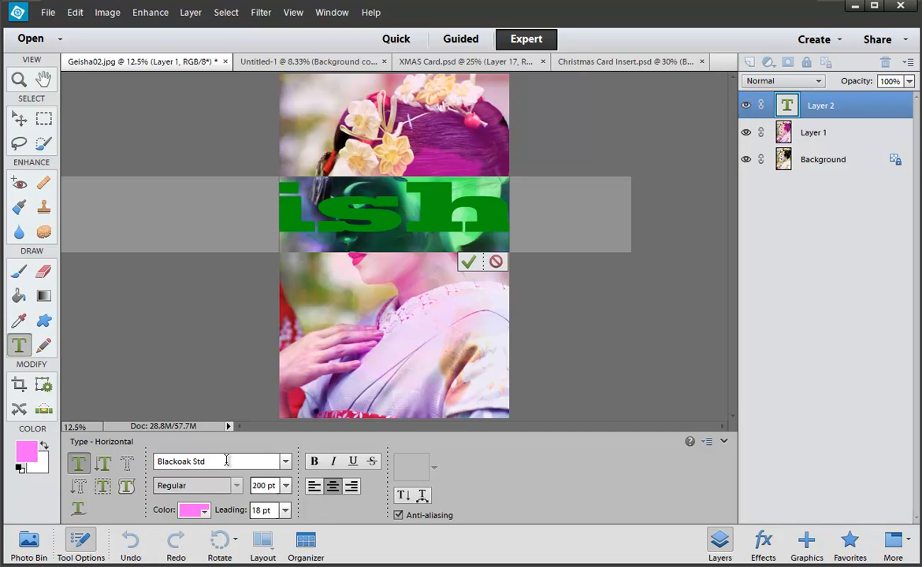
left_click(286, 462)
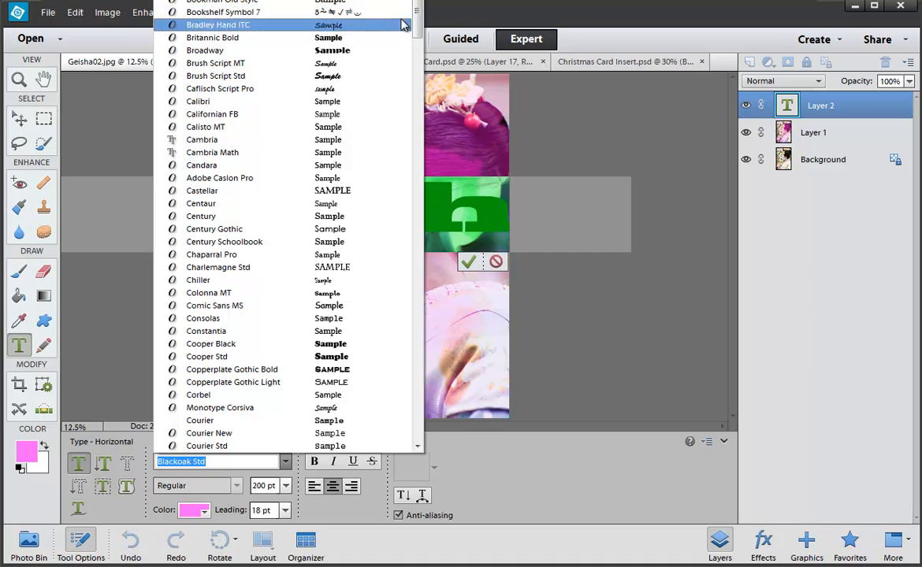
scroll(331, 228, "up", 7)
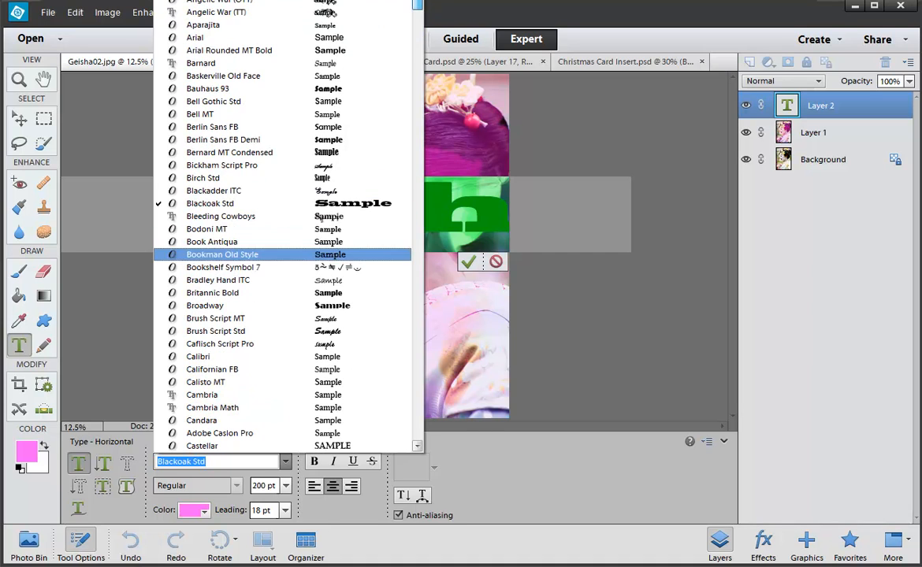
left_click(325, 215)
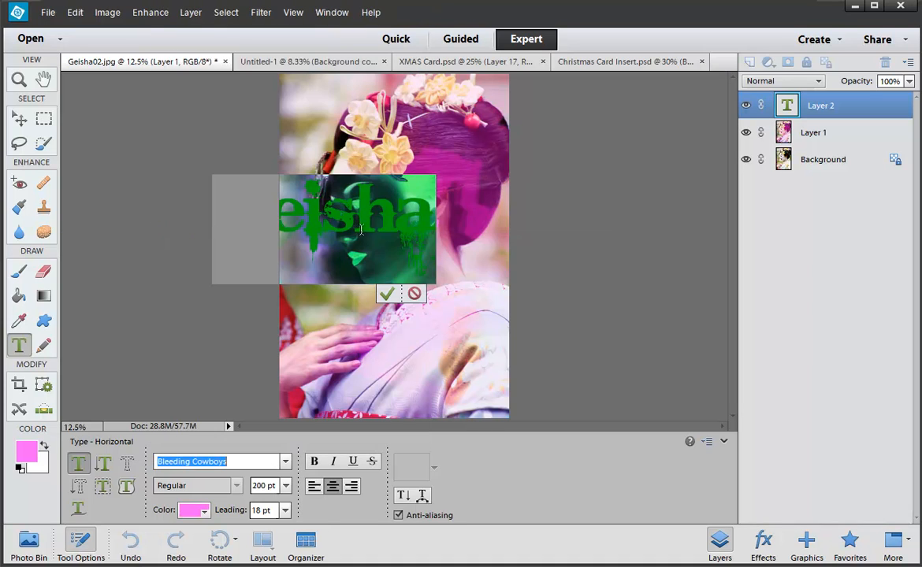
left_click(386, 294)
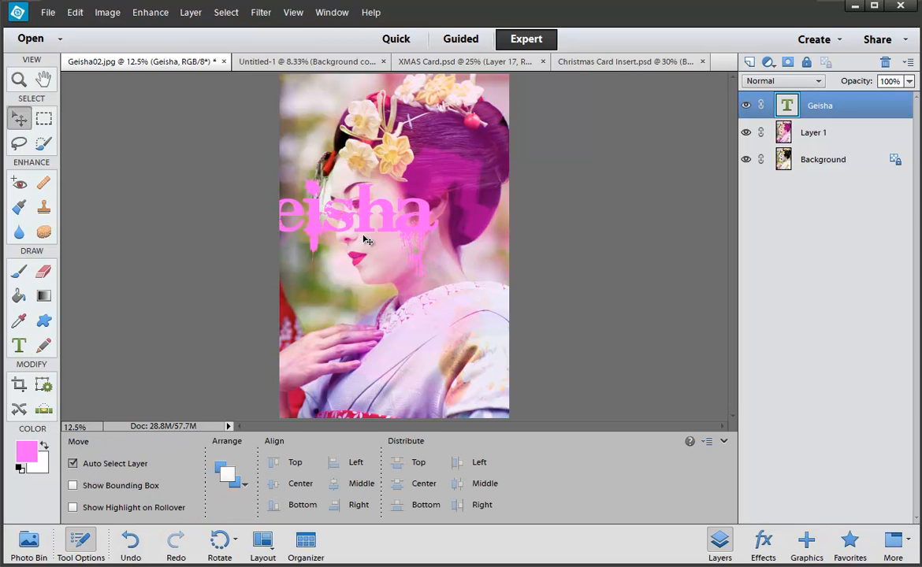
left_click_drag(368, 231, 434, 349)
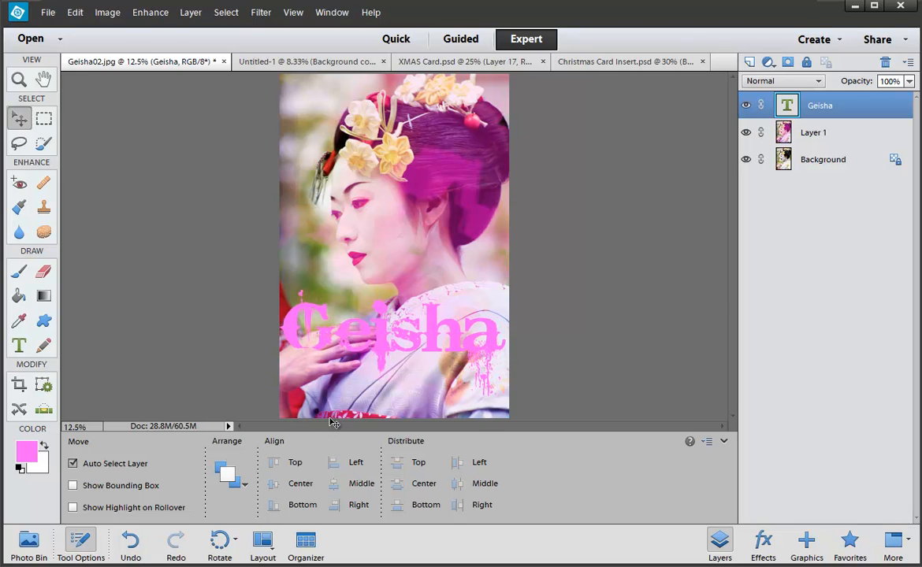
Step: Nudge the Geisha title lower and set its layer blend mode to Overlay
left_click(79, 547)
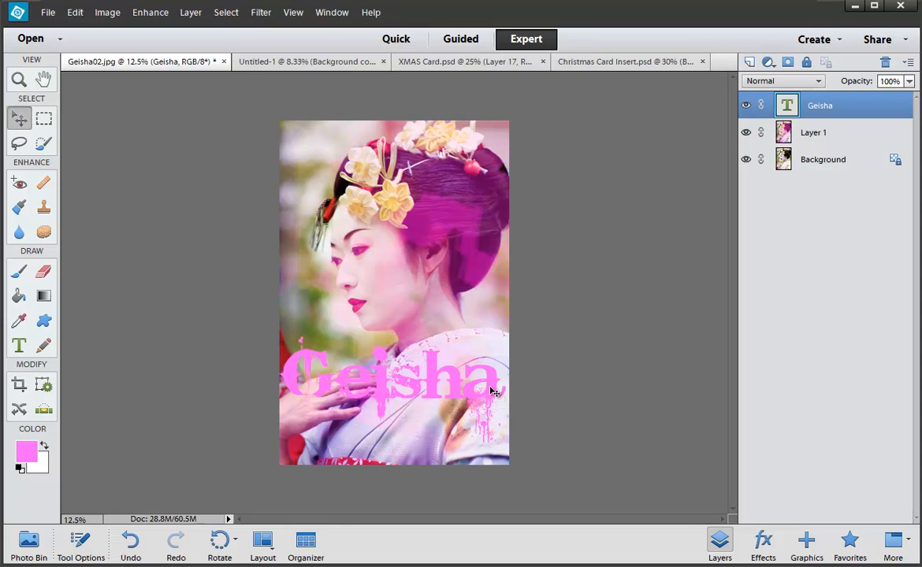
left_click_drag(493, 392, 492, 395)
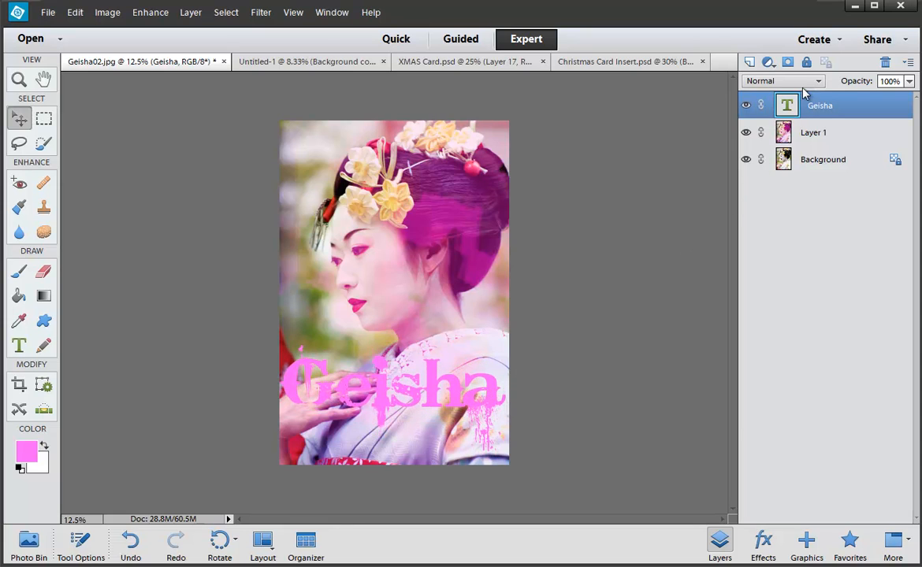
left_click(803, 82)
left_click(805, 268)
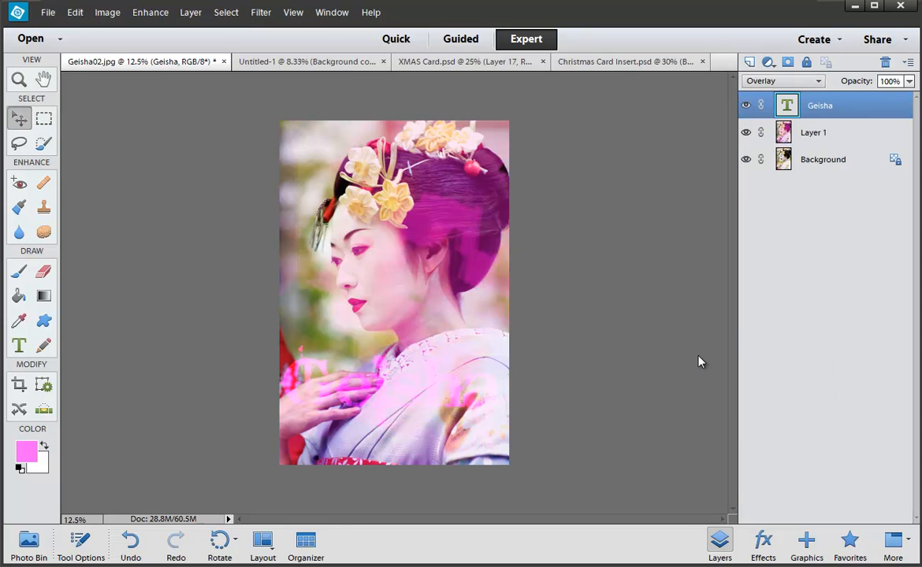
Step: Preview blend modes on the Geisha layer, settle on Linear Light, and show the Bevels styles
key("Down")
key("Down")
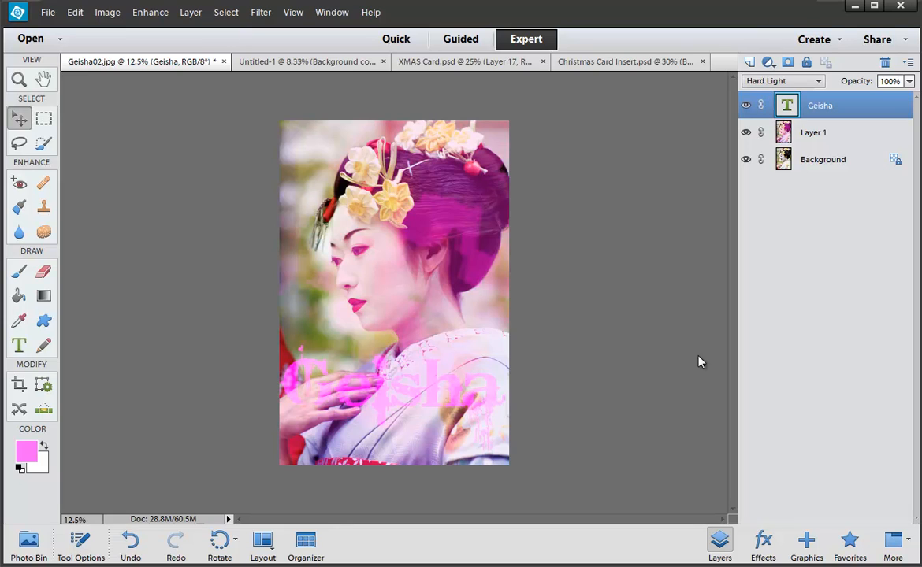
key("Down")
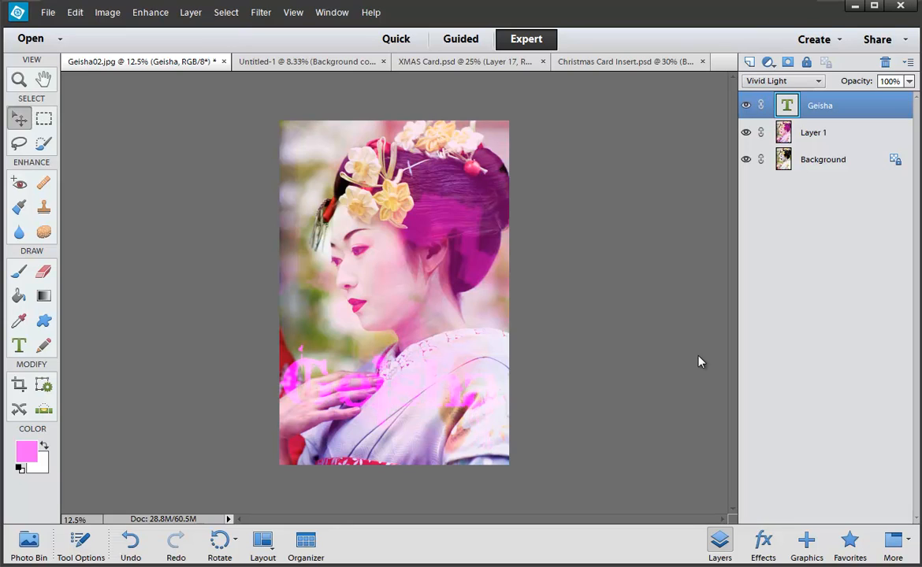
key("Down")
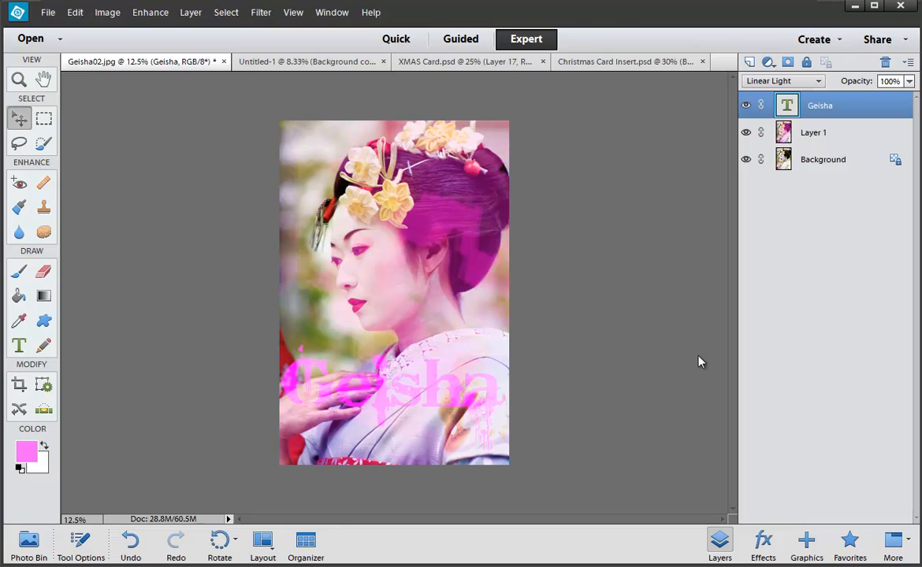
key("Down")
key("Down")
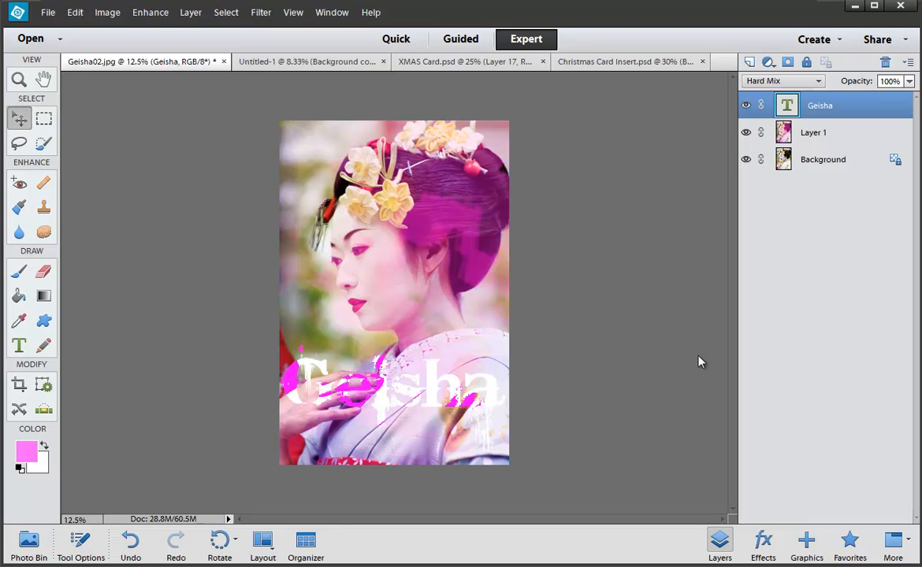
key("Down")
key("Up")
key("Down")
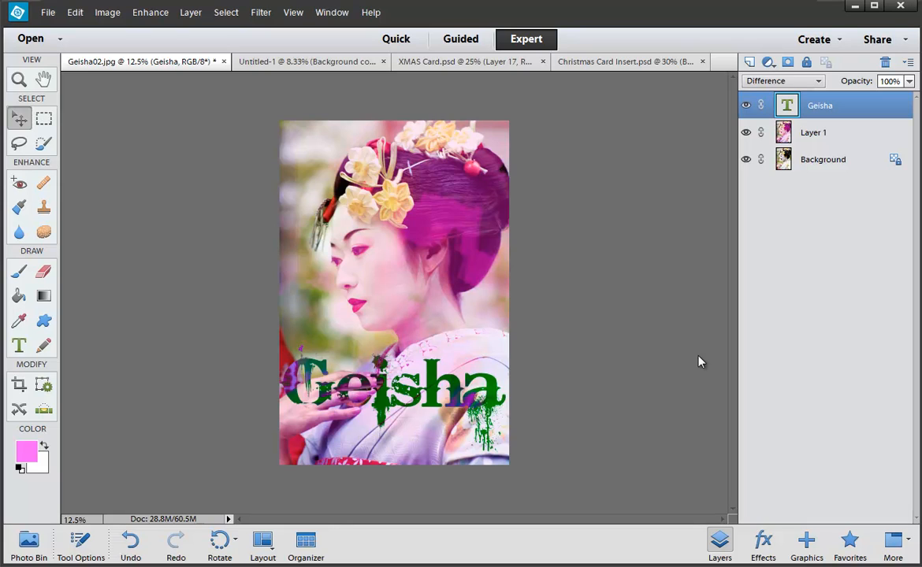
key("Up")
key("Up")
key("Up")
key("Up")
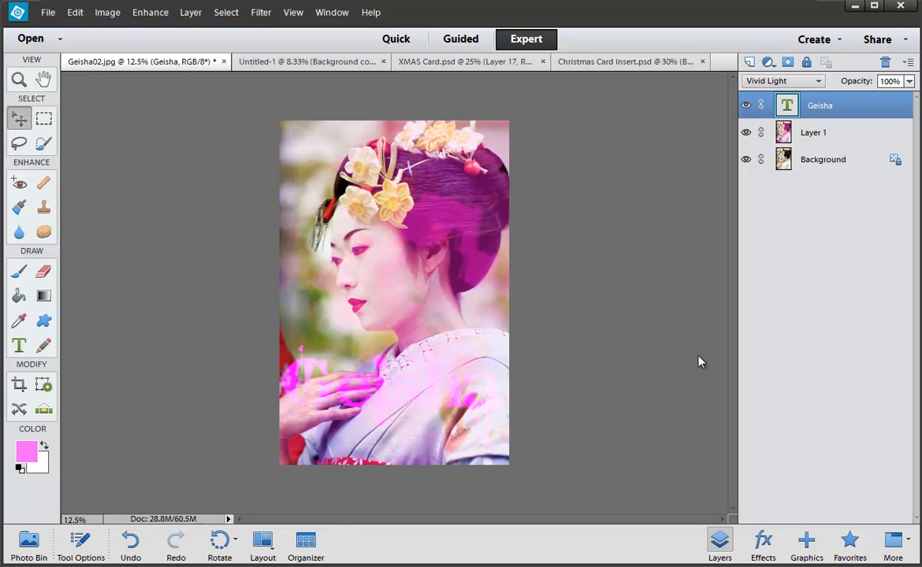
key("Up")
key("Up")
key("Down")
key("Up")
key("Up")
key("Up")
key("Up")
key("Up")
key("Up")
key("Up")
key("Up")
key("Up")
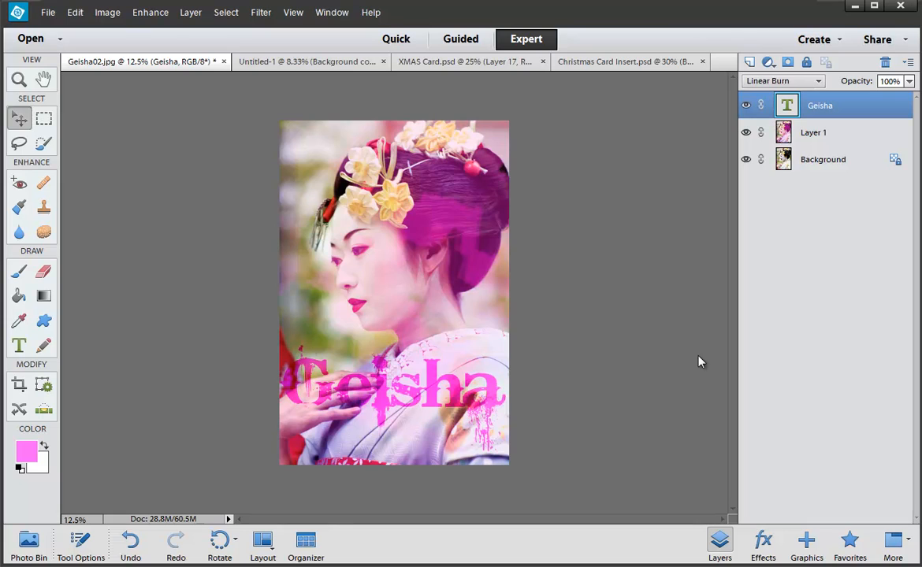
key("Up")
key("Up")
key("Up")
key("Up")
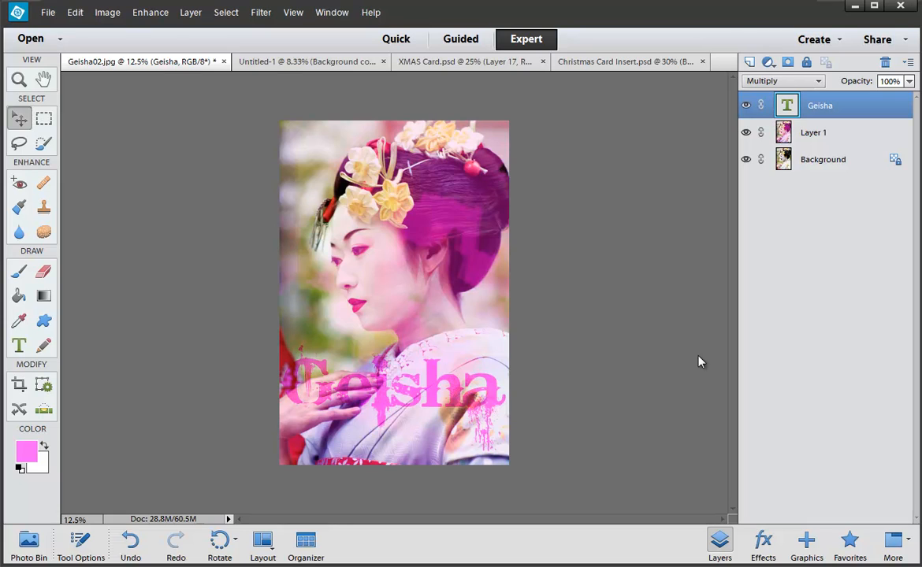
key("Down")
key("Down")
key("Down")
key("Down")
key("Down")
key("Down")
key("Down")
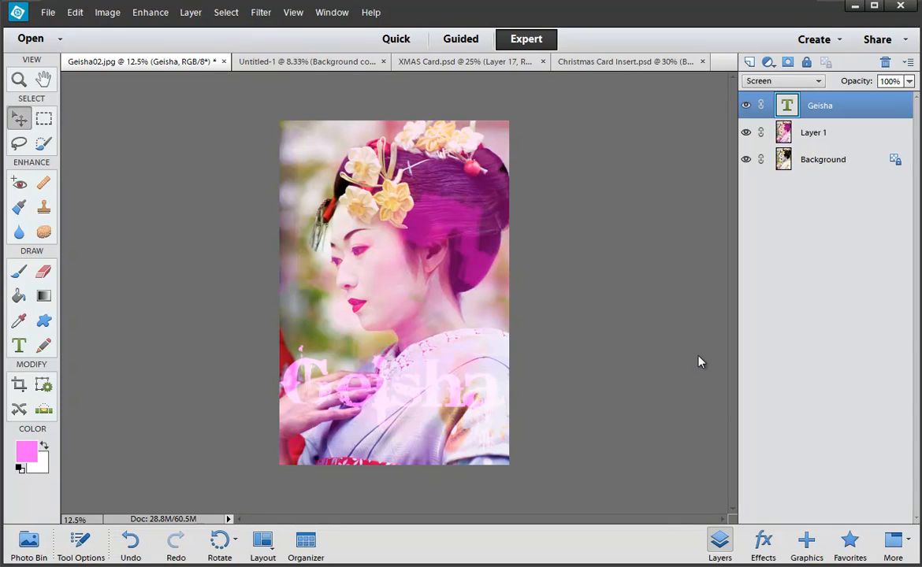
key("Down")
key("Down")
key("Down")
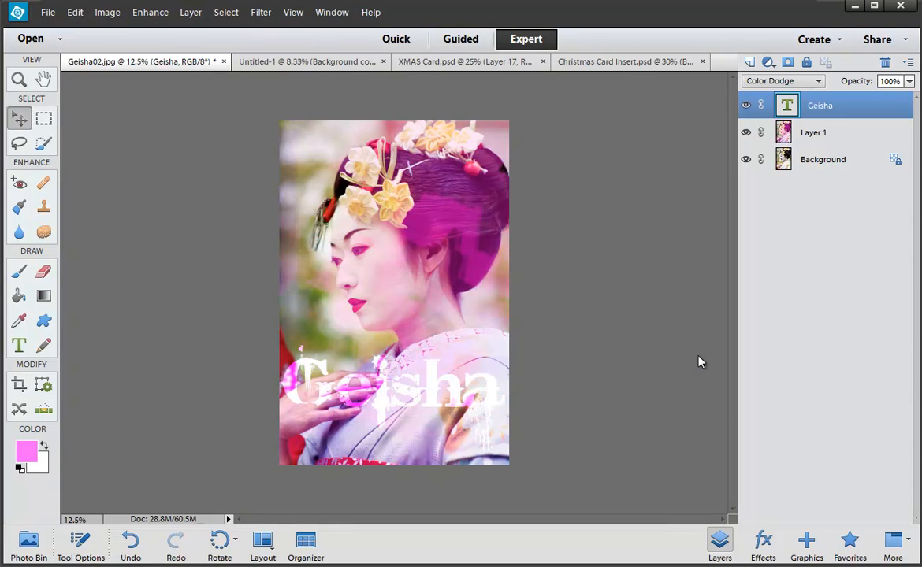
key("Down")
key("Down")
key("Down")
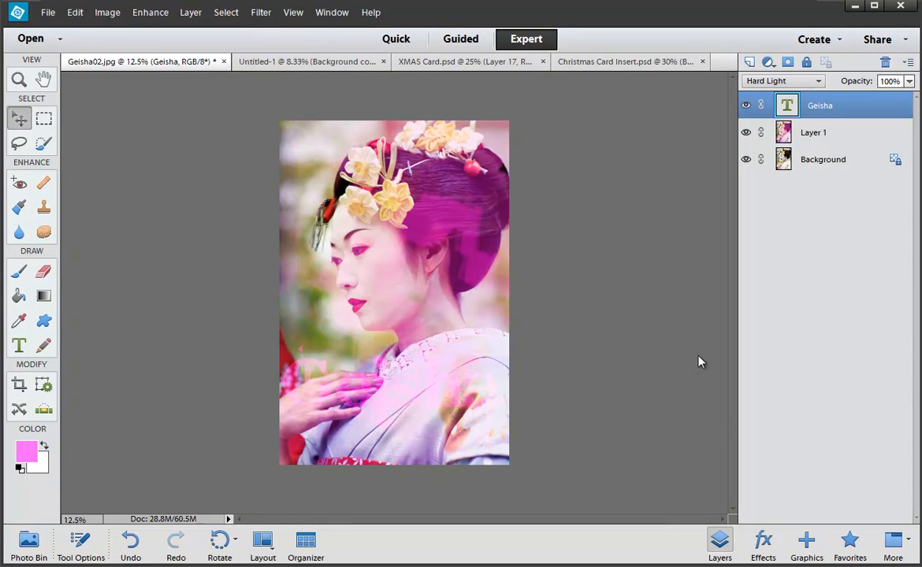
key("Up")
key("Down")
key("Down")
key("Down")
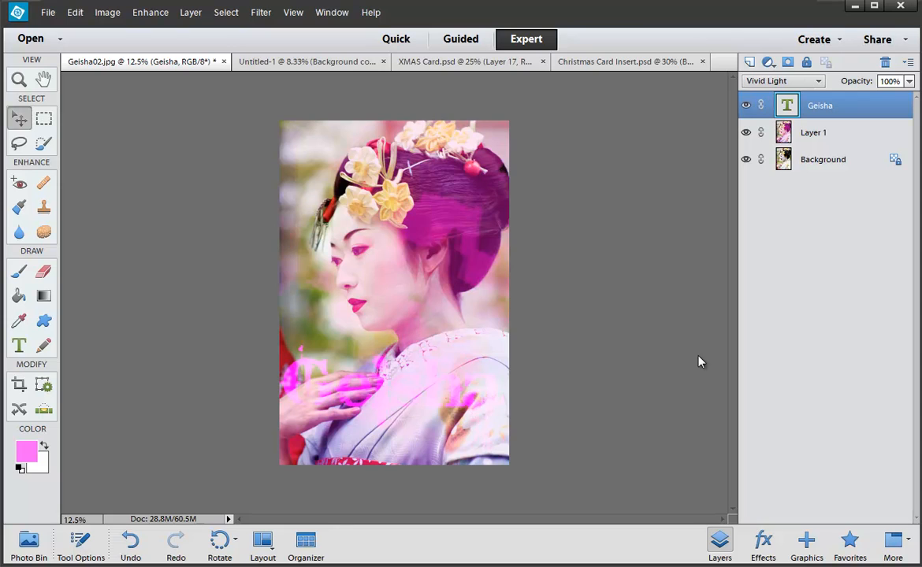
key("Up")
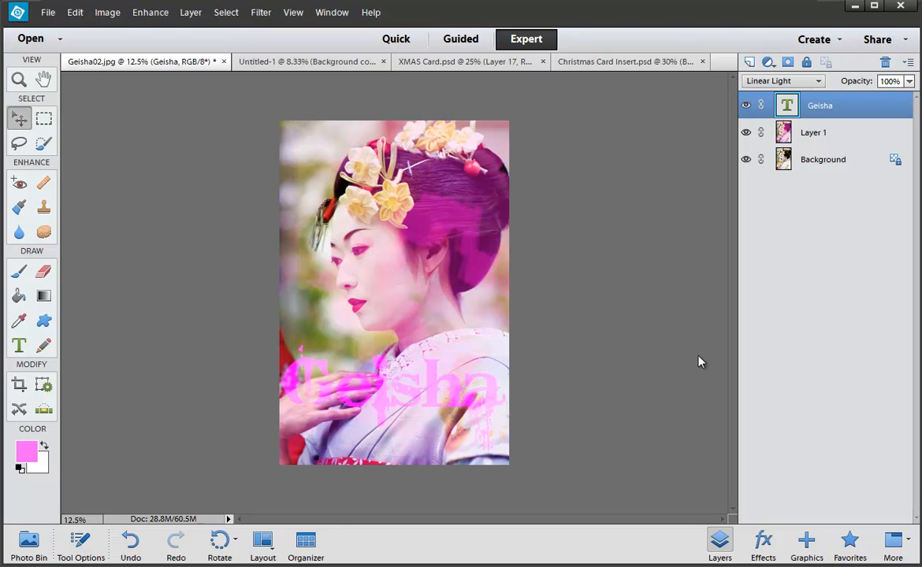
left_click(763, 540)
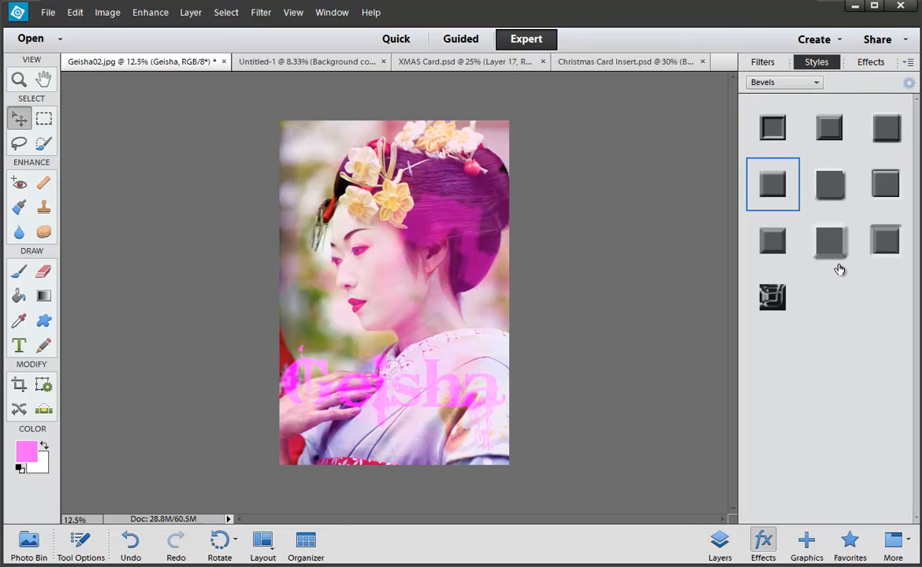
Step: Apply a bevel and a drop shadow style to the Geisha text, nudging it into place
left_click(780, 189)
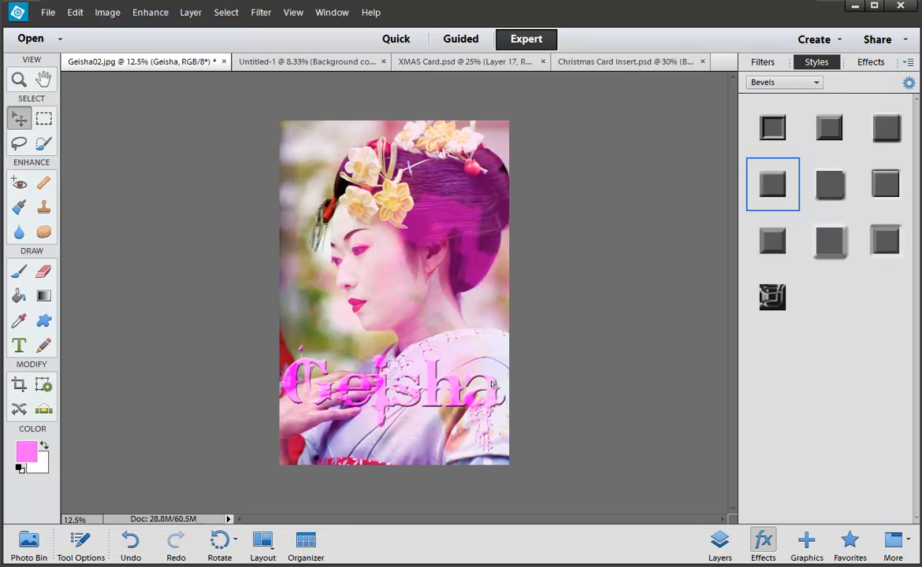
mouse_move(491, 383)
left_mouse_down()
mouse_move(496, 328)
mouse_move(498, 393)
mouse_move(497, 326)
mouse_move(497, 402)
left_mouse_up()
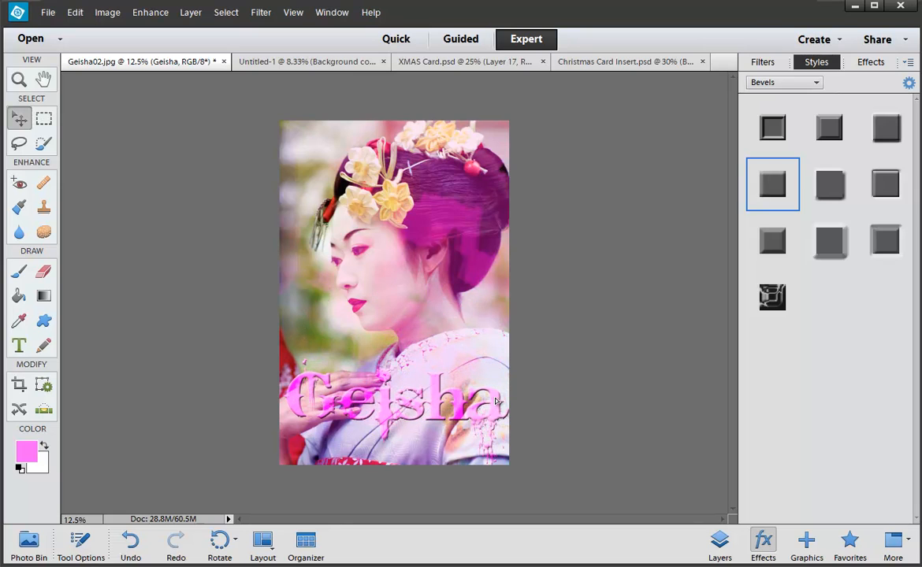
left_click(784, 81)
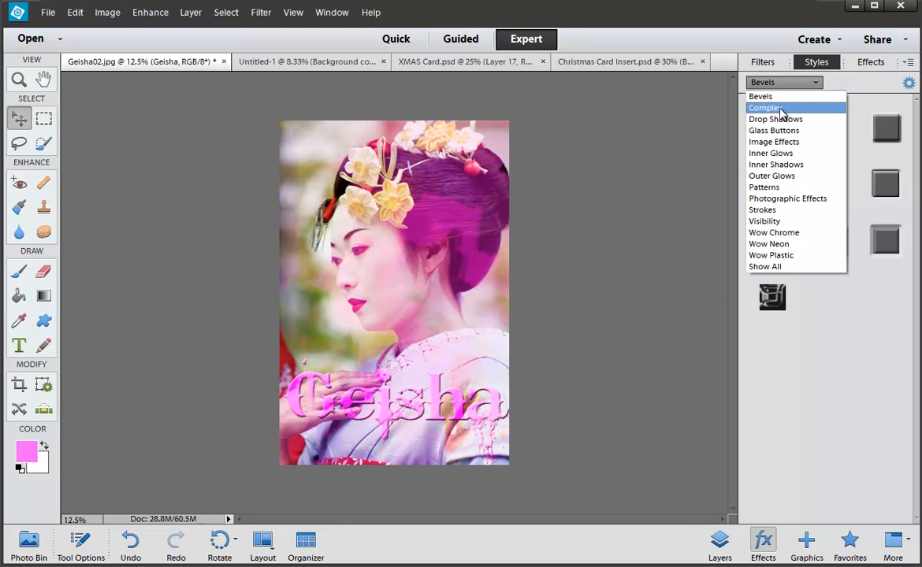
left_click(780, 117)
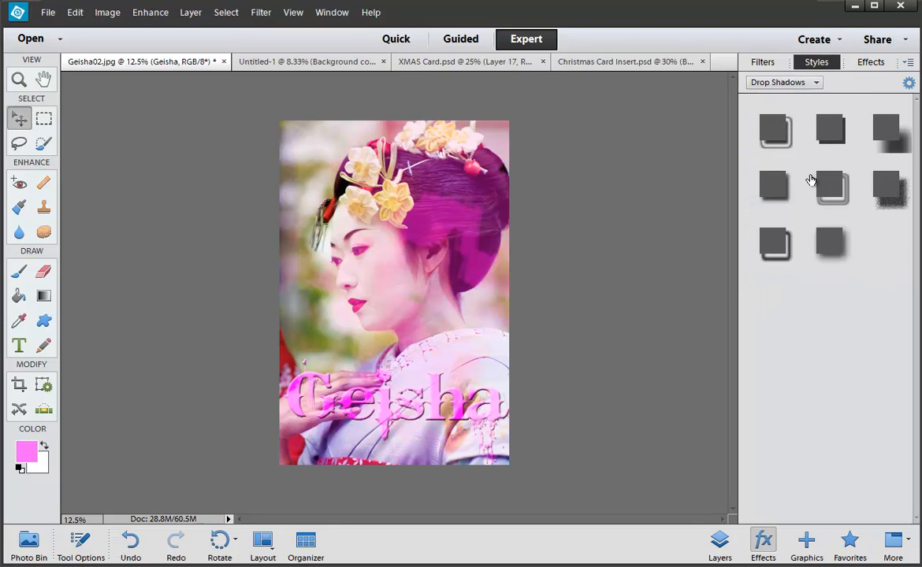
left_click(767, 189)
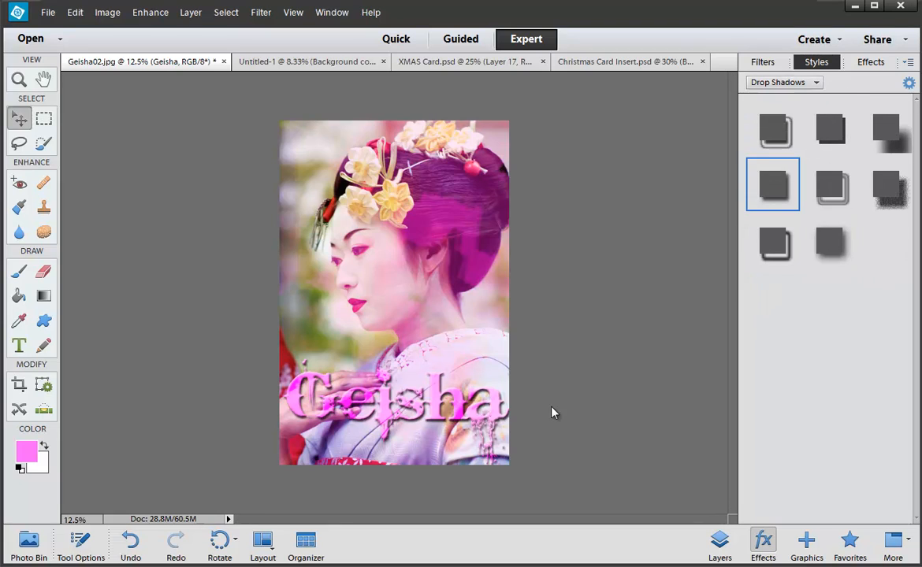
left_click_drag(489, 392, 487, 388)
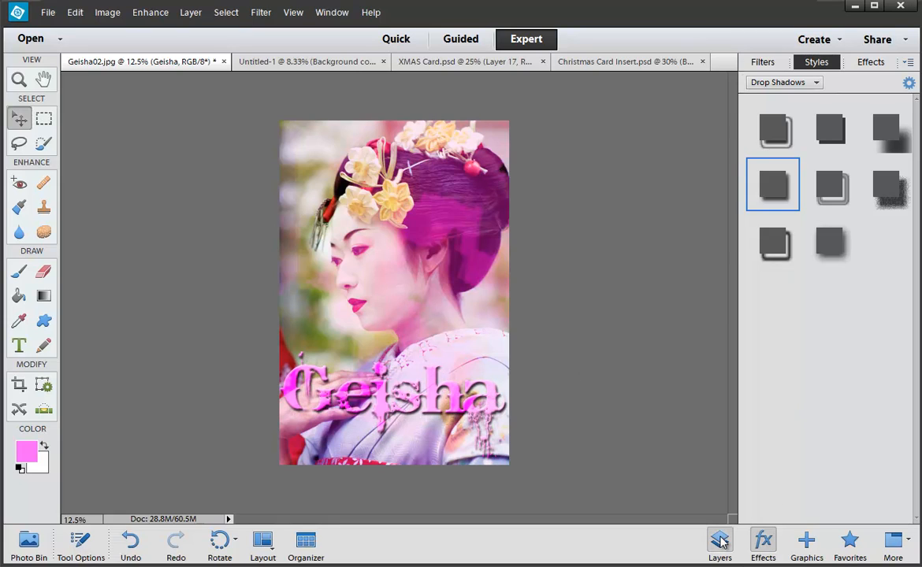
key("F11")
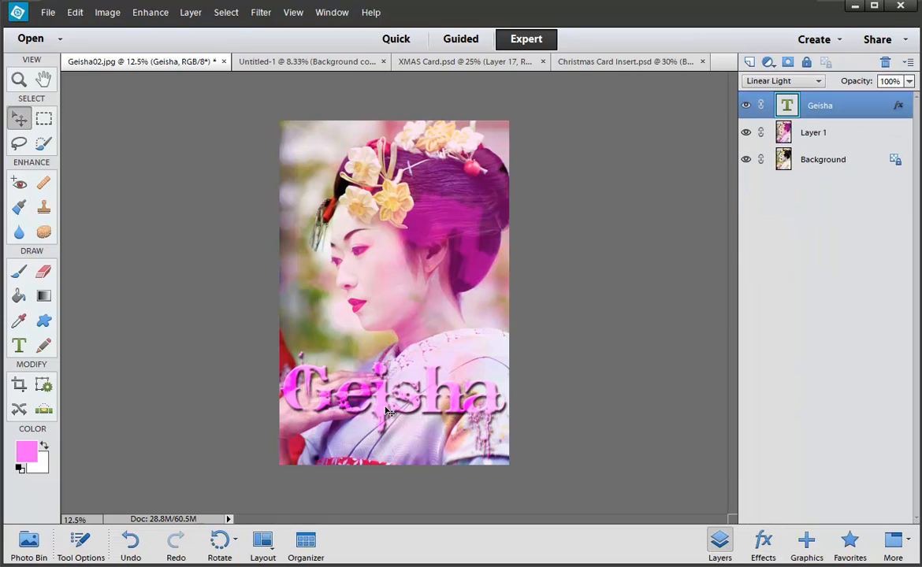
Step: Recolour the Geisha text green from the text colour swatches and commit it
key("t")
double_click(391, 349)
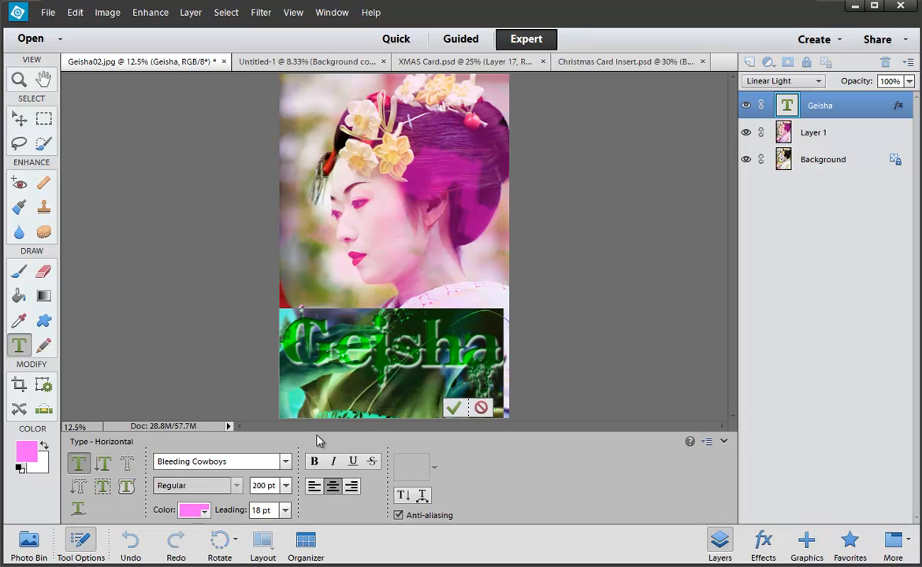
left_click(200, 509)
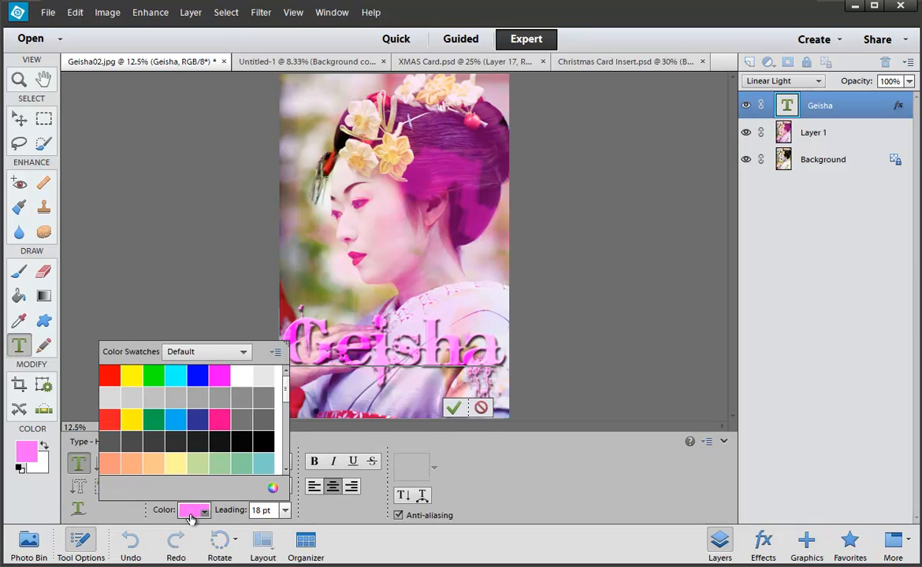
left_click(134, 378)
left_click(161, 415)
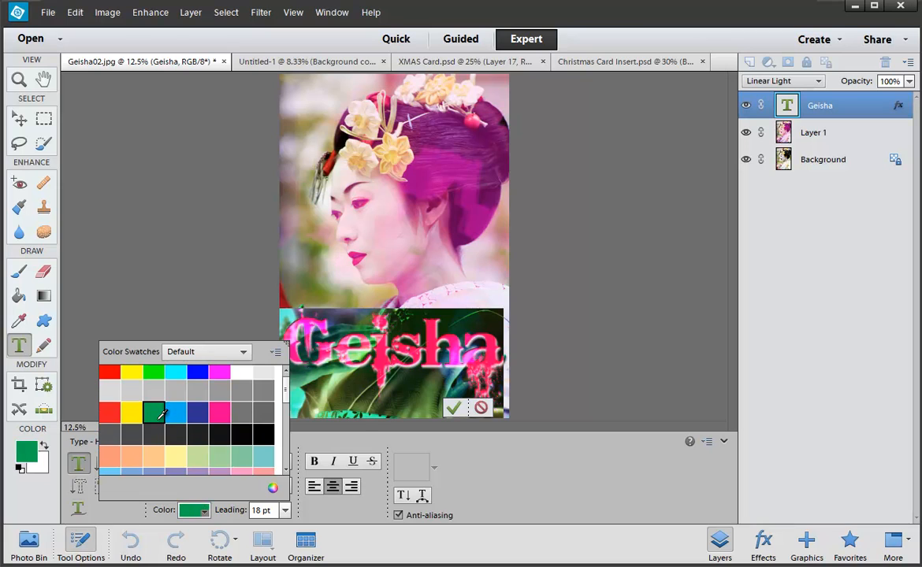
left_click(434, 412)
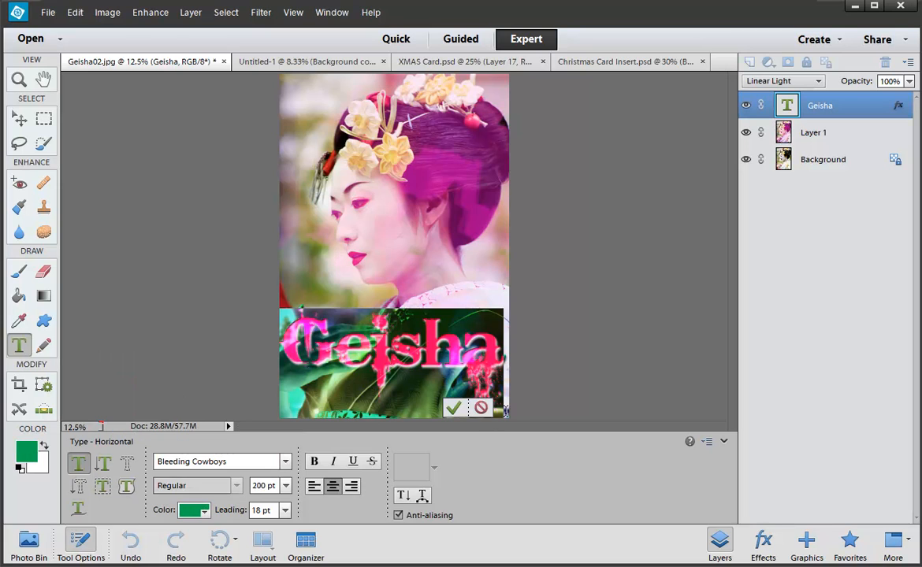
left_click(455, 408)
Step: Move the Geisha title up to the middle of the photo
key("v")
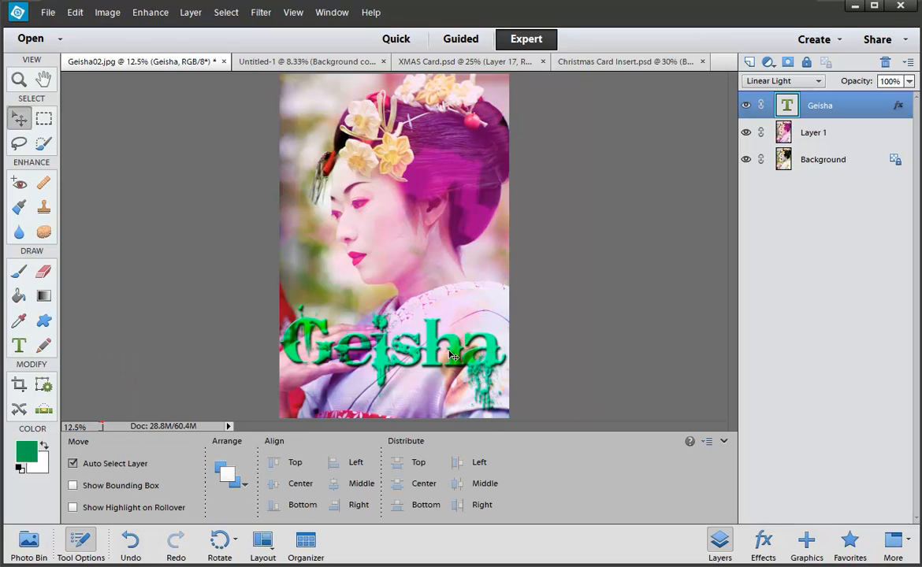
left_click_drag(453, 356, 455, 335)
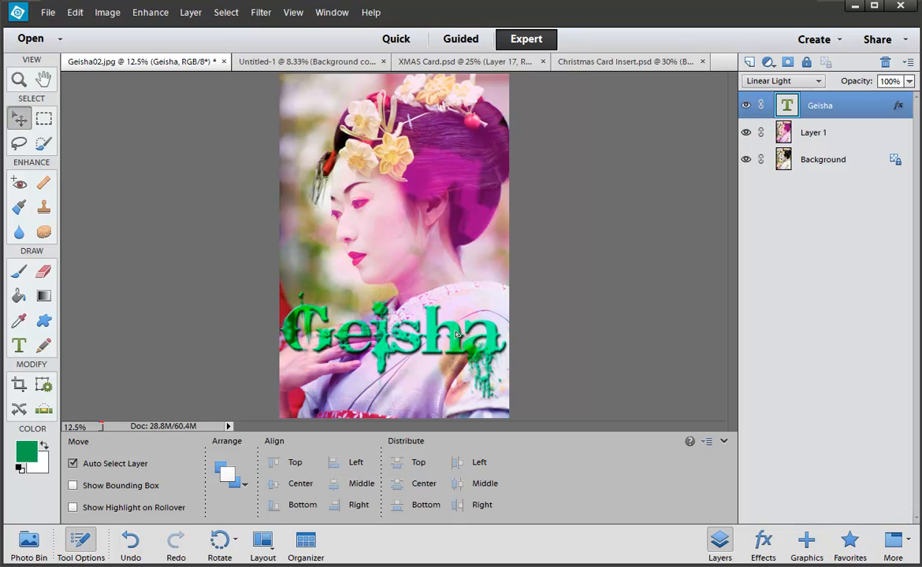
left_click(784, 80)
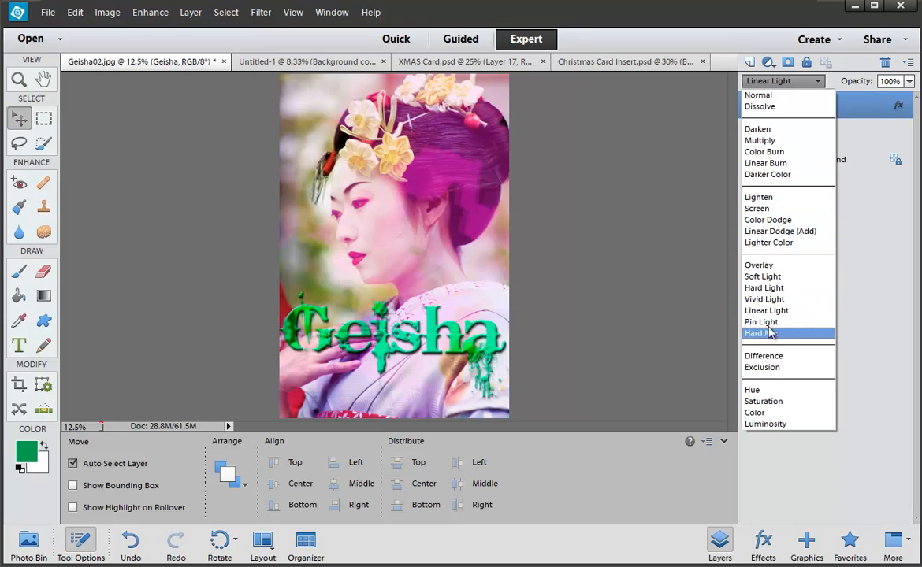
Step: Try Pin Light and Hard Mix, then set the Geisha text to Color Burn over the hands
left_click(769, 323)
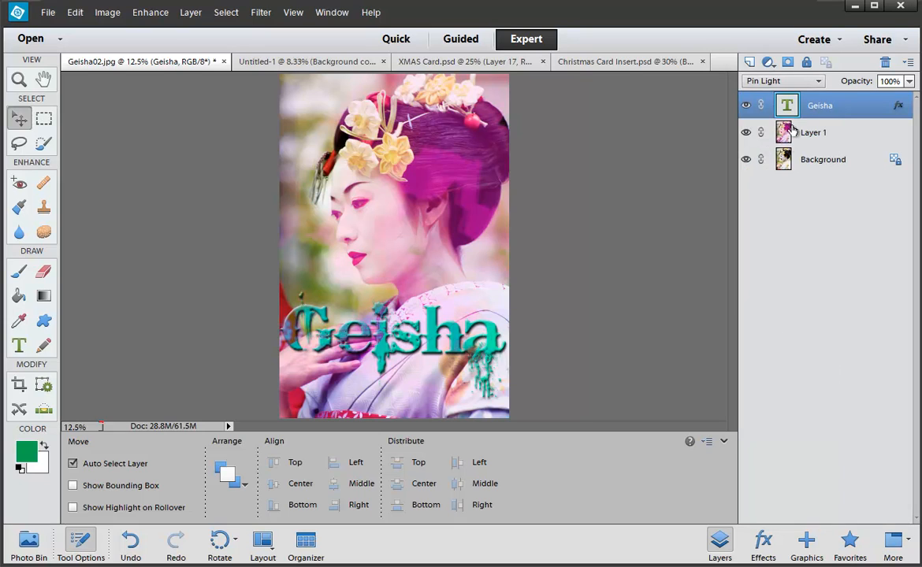
left_click(784, 80)
left_click(780, 334)
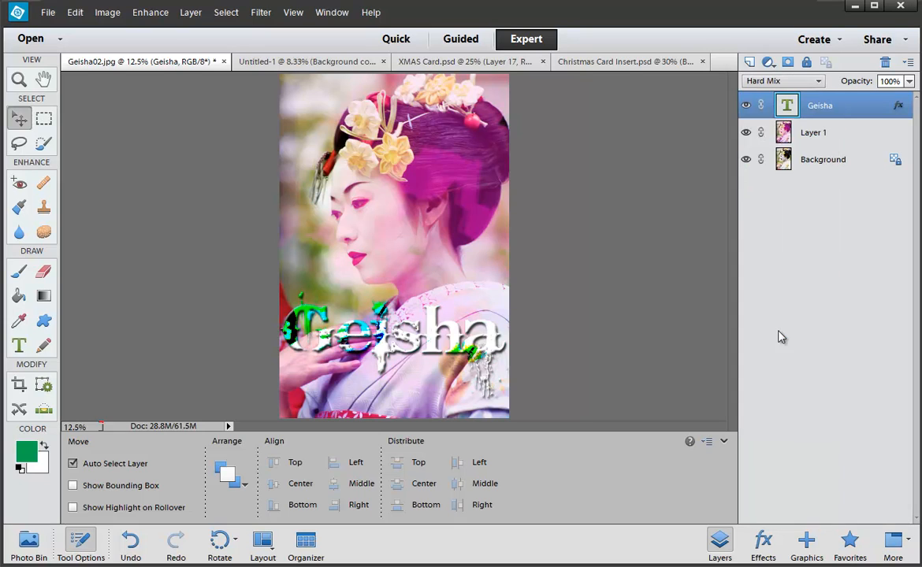
mouse_move(495, 336)
left_mouse_down()
mouse_move(485, 140)
mouse_move(490, 379)
mouse_move(492, 348)
left_mouse_up()
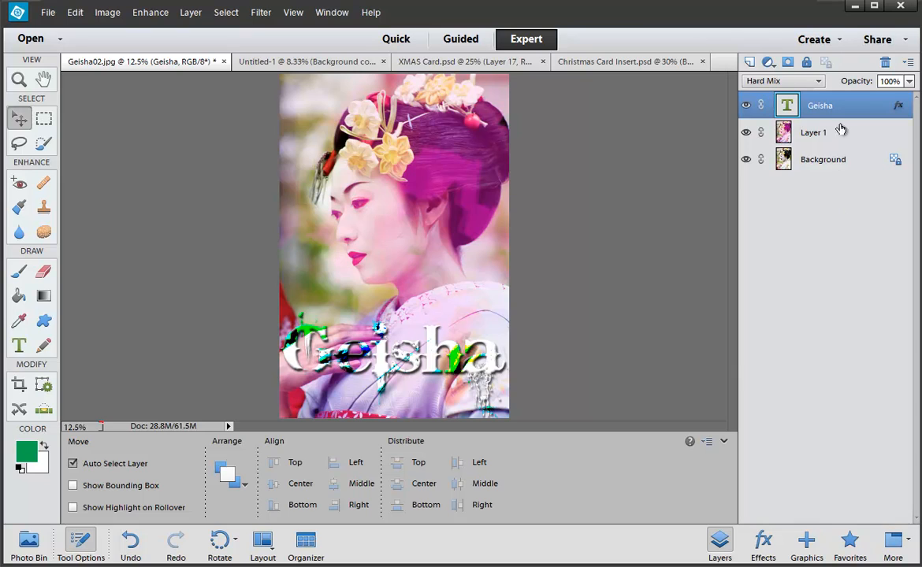
left_click(815, 81)
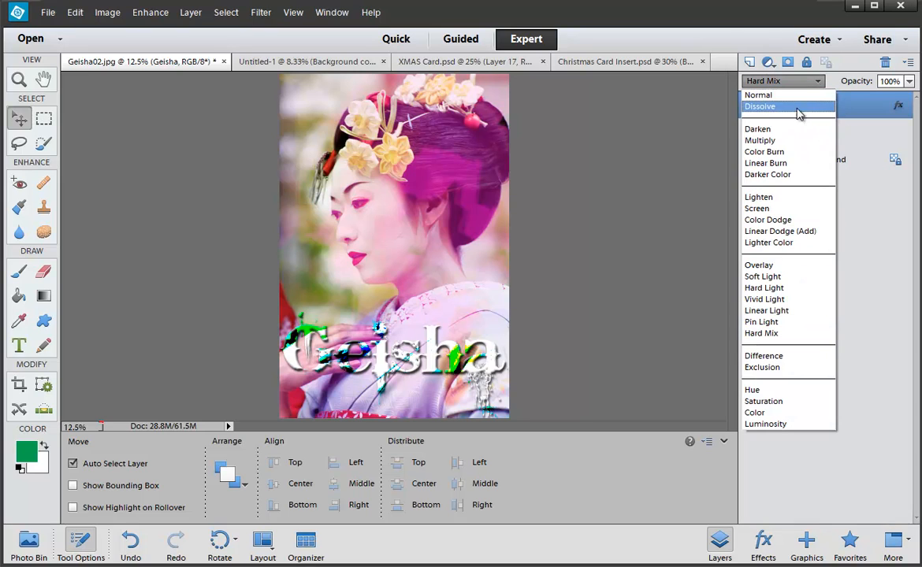
left_click(765, 152)
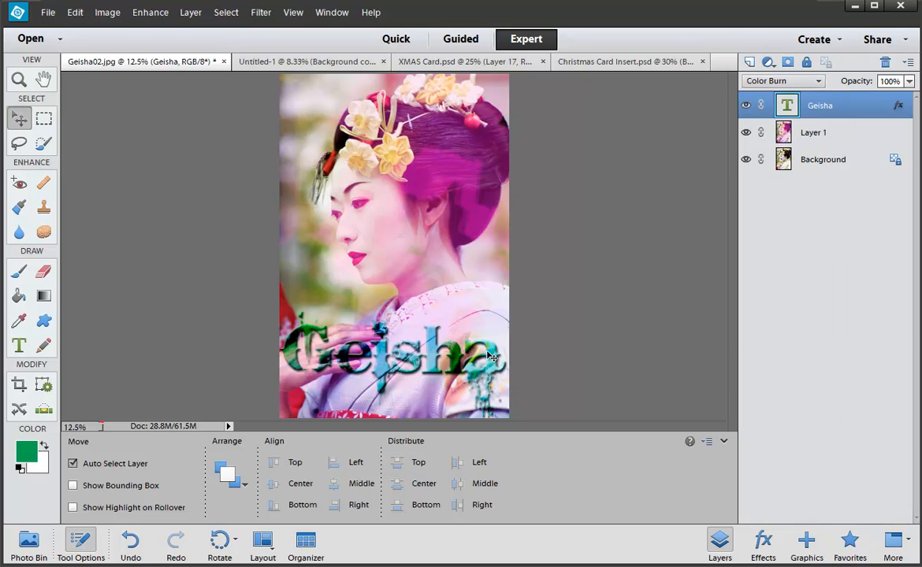
mouse_move(483, 357)
left_mouse_down()
mouse_move(486, 85)
mouse_move(493, 352)
left_mouse_up()
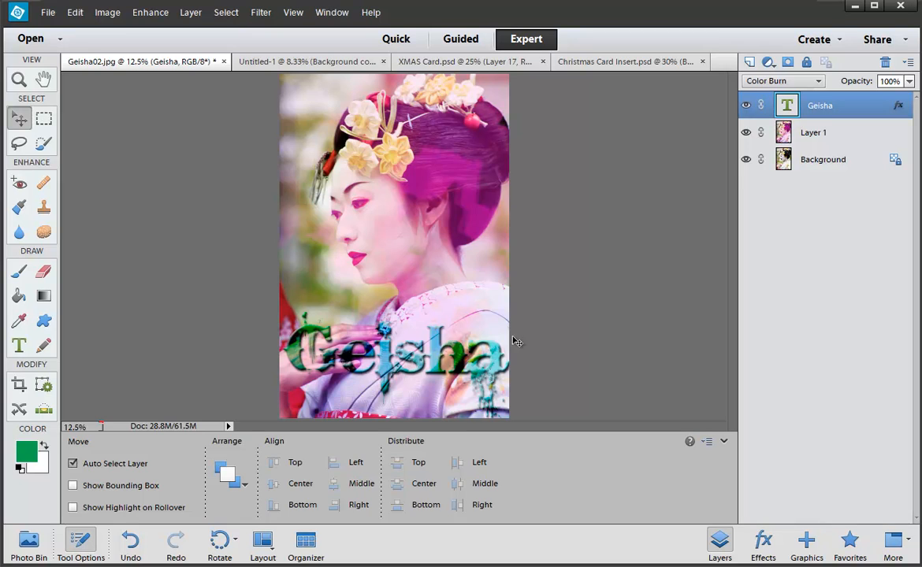
left_click(795, 133)
left_click(744, 134)
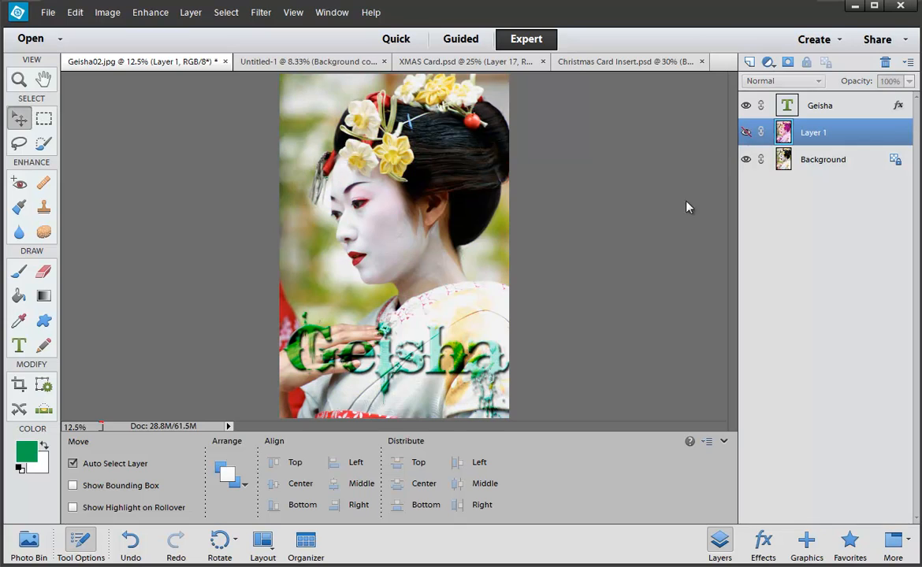
left_click(746, 132)
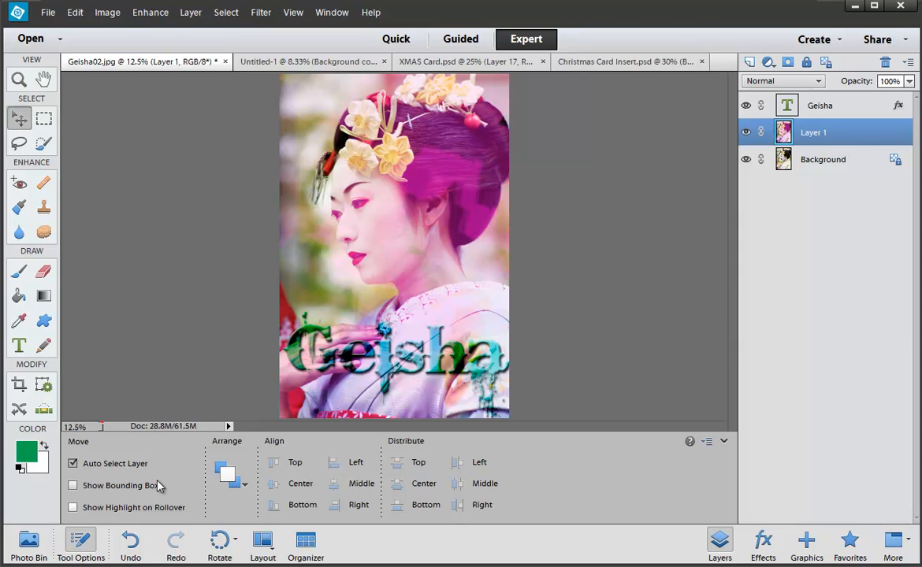
mouse_move(353, 342)
left_mouse_down()
mouse_move(358, 364)
mouse_move(390, 325)
mouse_move(386, 369)
left_mouse_up()
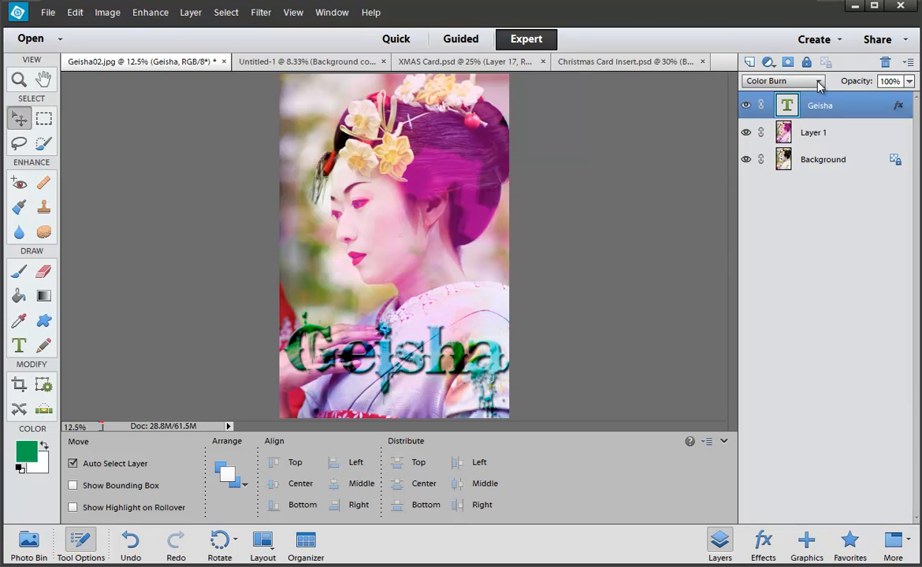
left_click(818, 82)
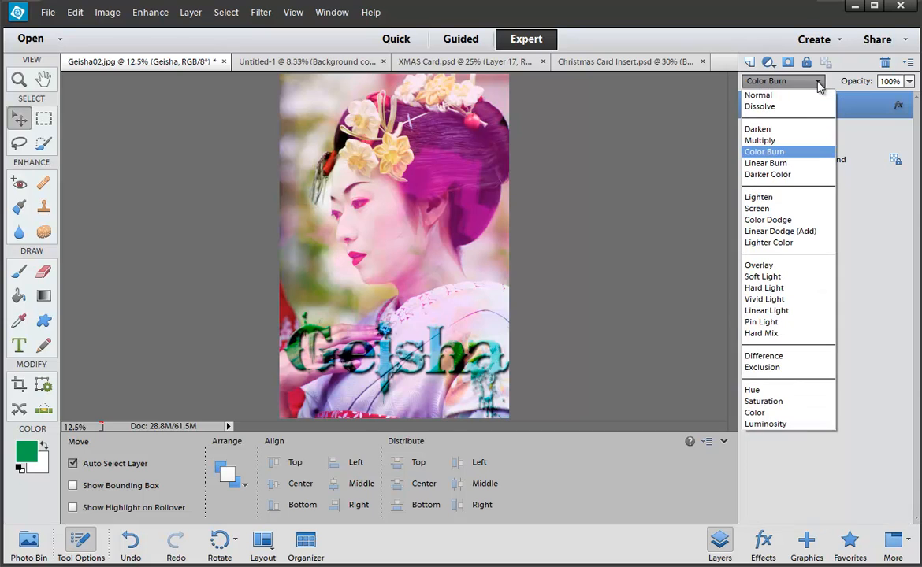